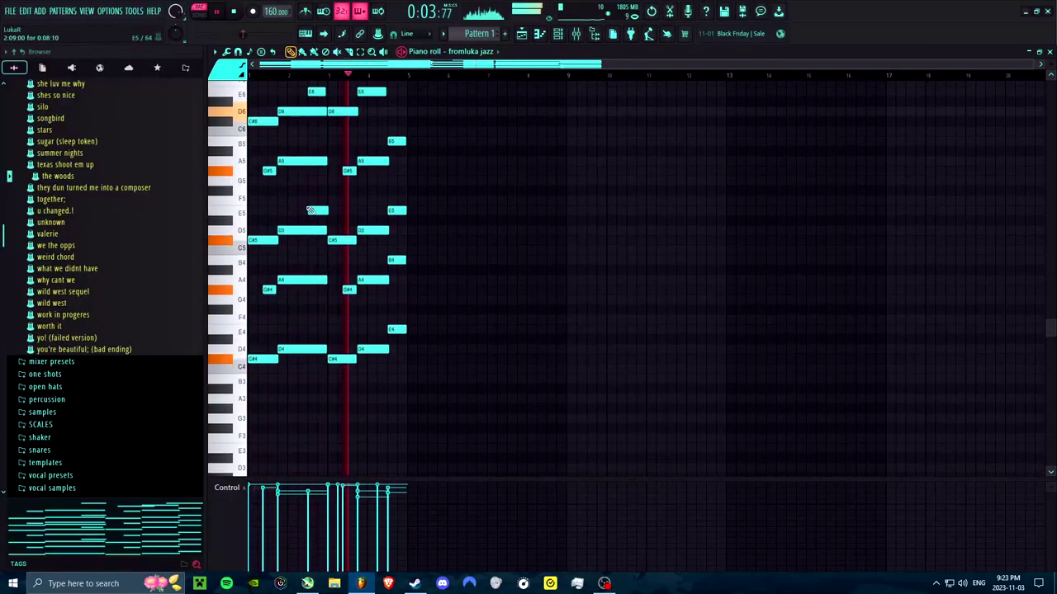
Play back the four-bar fromluka jazz chords with selected notes muted to audition the voicing.
{"action": "scroll", "coordinate": [310, 210], "scroll_direction": "up", "scroll_amount": 5}
{"action": "scroll", "coordinate": [499, 232], "scroll_direction": "down", "scroll_amount": 3}
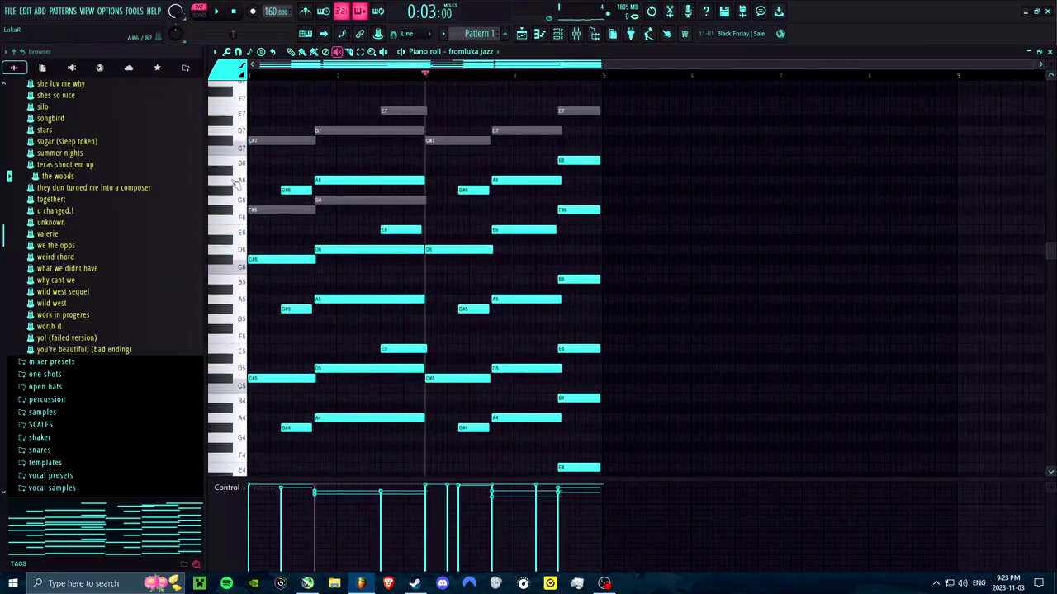
{"action": "key", "text": "space"}
{"action": "scroll", "coordinate": [265, 223], "scroll_direction": "up", "scroll_amount": 5}
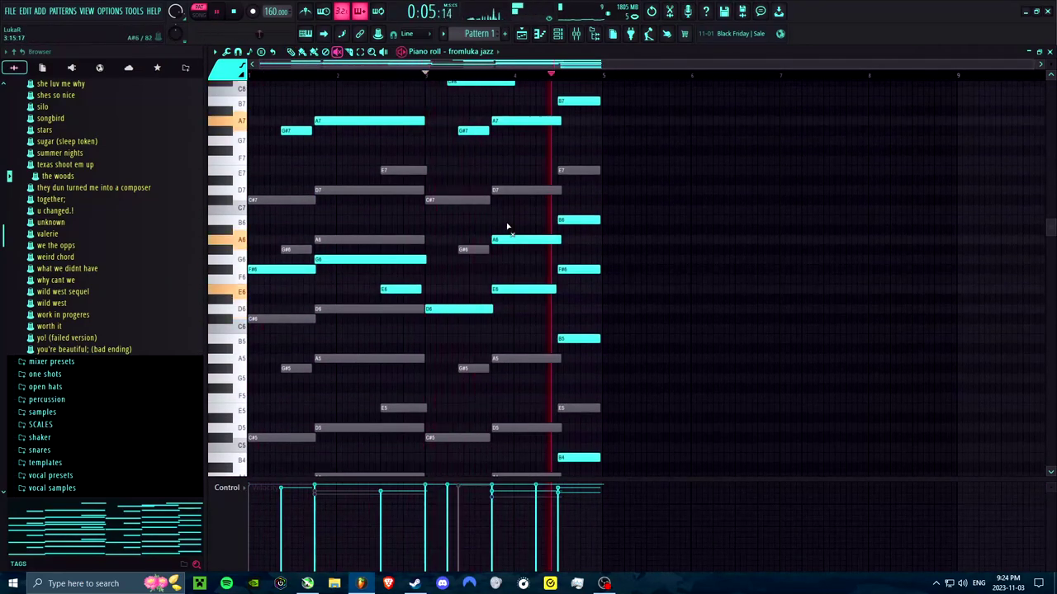
{"action": "scroll", "coordinate": [607, 112], "scroll_direction": "up", "scroll_amount": 2}
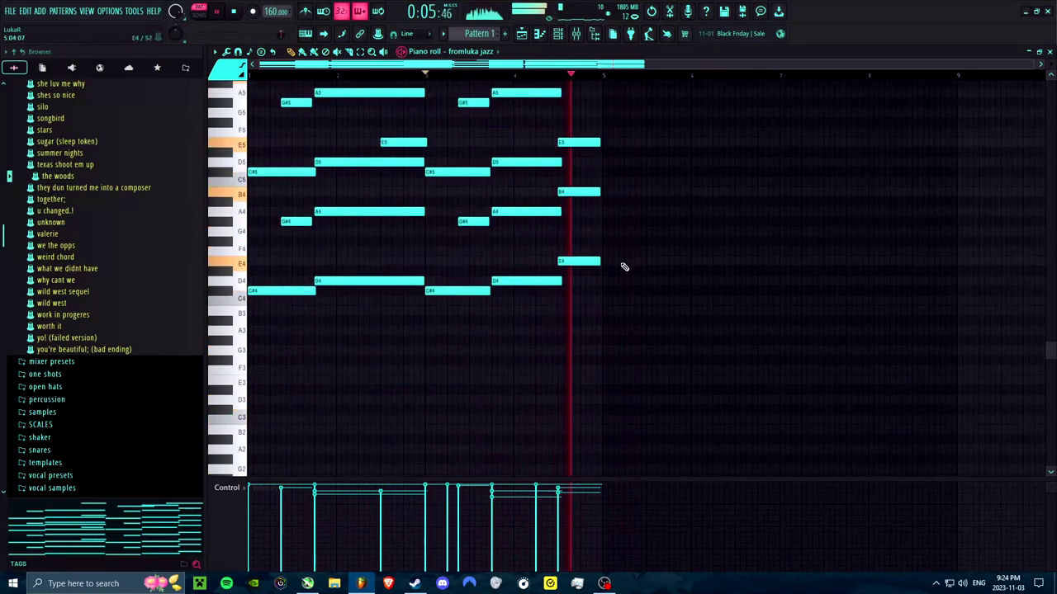
Duplicate the four-bar chord progression into bars 5 to 8 and place a B6 melody note starting late in bar 5.
{"action": "scroll", "coordinate": [624, 266], "scroll_direction": "up", "scroll_amount": 6}
{"action": "key", "text": "ctrl+b"}
{"action": "left_click_drag", "start_coordinate": [657, 261], "coordinate": [673, 212]}
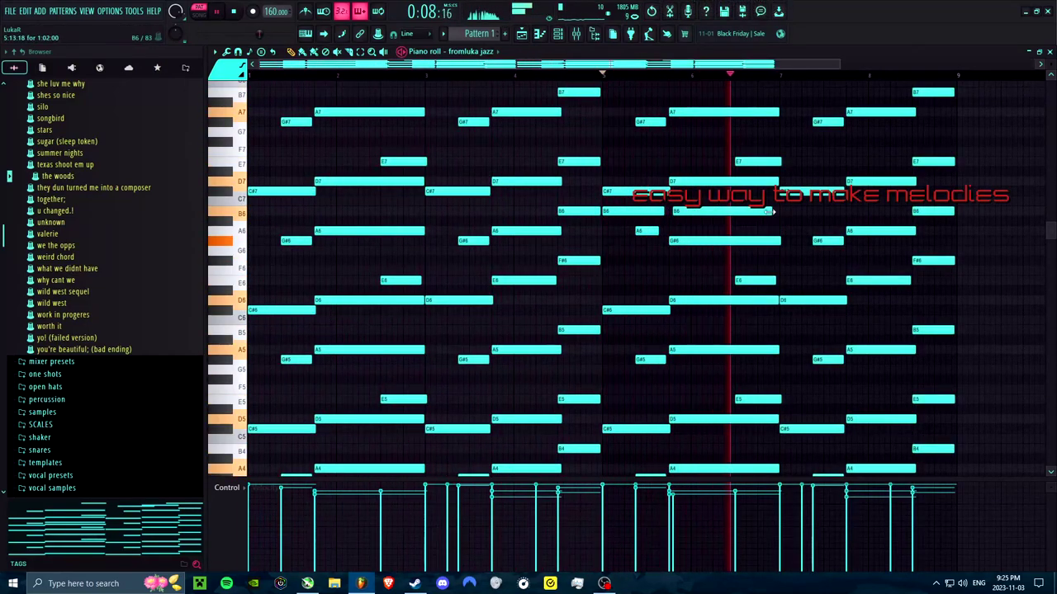
Select the whole eight-bar progression, repeat it in bars 9 to 16 and strum the copied notes with preserved ends.
{"action": "scroll", "coordinate": [782, 171], "scroll_direction": "down", "scroll_amount": 2}
{"action": "scroll", "coordinate": [620, 330], "scroll_direction": "down", "scroll_amount": 4}
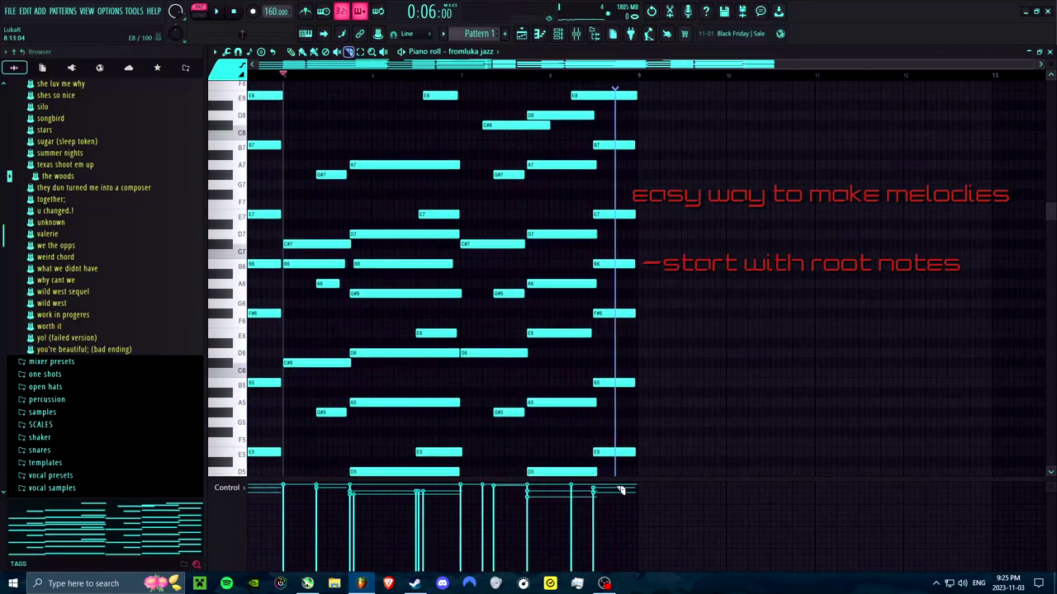
{"action": "scroll", "coordinate": [585, 200], "scroll_direction": "up", "scroll_amount": 2}
{"action": "scroll", "coordinate": [520, 108], "scroll_direction": "up", "scroll_amount": 2}
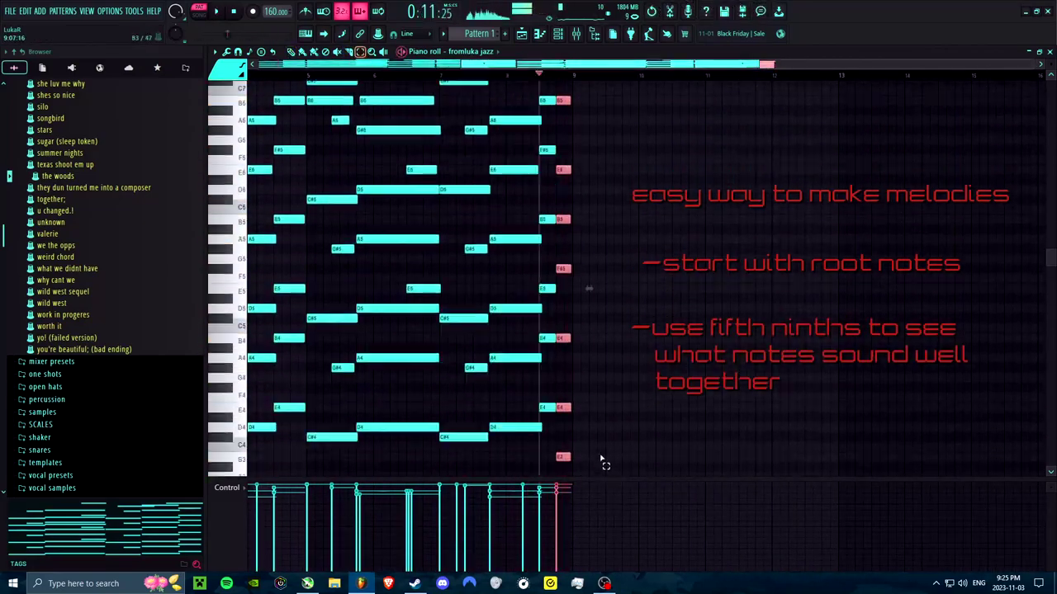
{"action": "key", "text": "ctrl+a"}
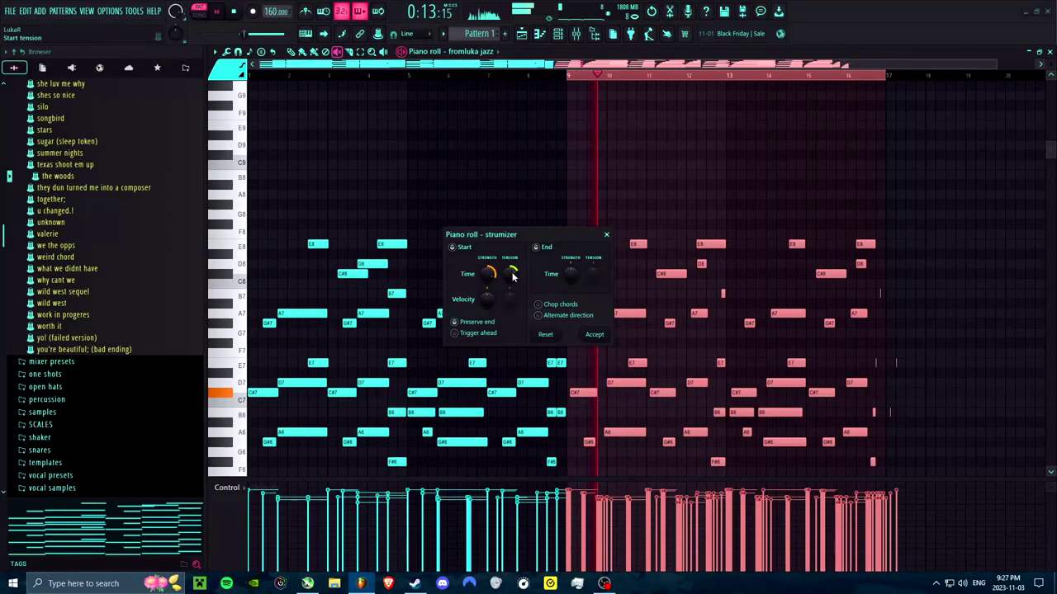
{"action": "scroll", "coordinate": [511, 277], "scroll_direction": "down", "scroll_amount": 3}
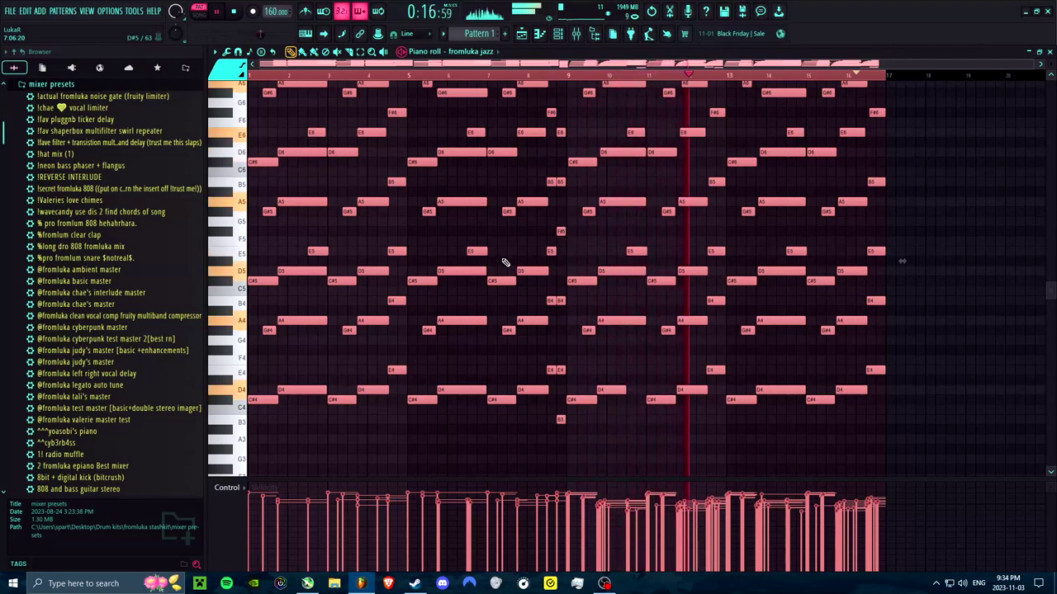
Add an SRX KEYBOARDS layer alongside the fromluka jazz channel and browse its electric piano patches.
{"action": "left_click", "coordinate": [562, 37]}
{"action": "left_click", "coordinate": [564, 38]}
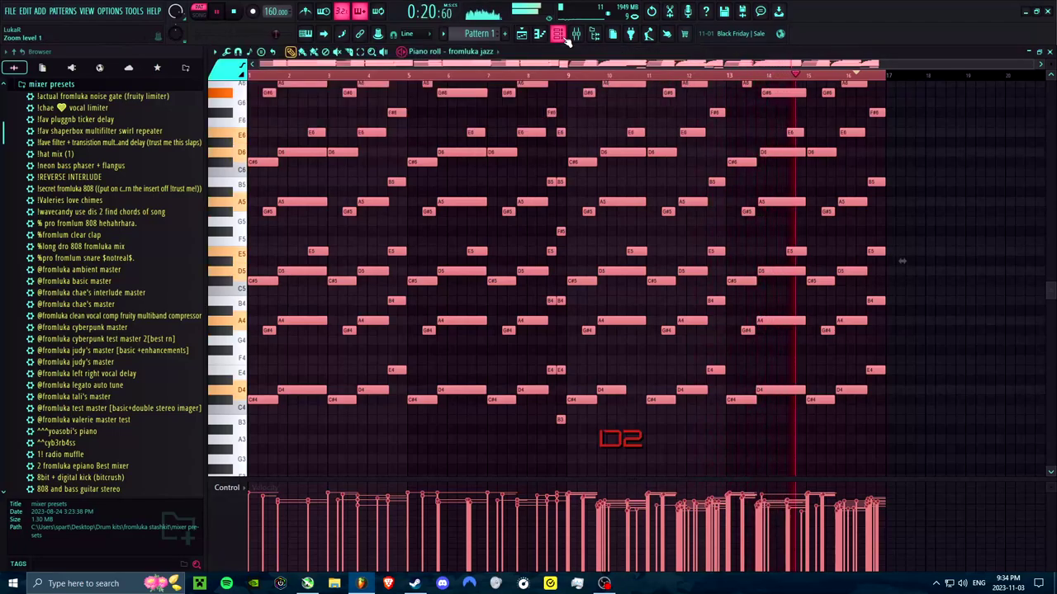
{"action": "left_click", "coordinate": [566, 41]}
{"action": "right_click", "coordinate": [339, 94]}
{"action": "mouse_move", "coordinate": [413, 188]}
{"action": "left_click", "coordinate": [487, 215]}
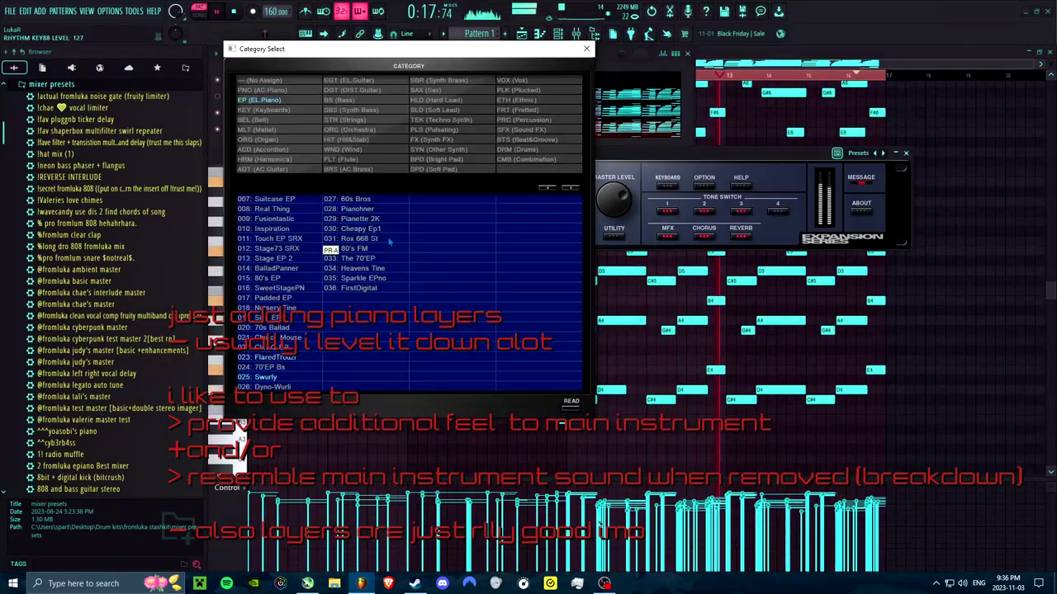
{"action": "left_click", "coordinate": [588, 50]}
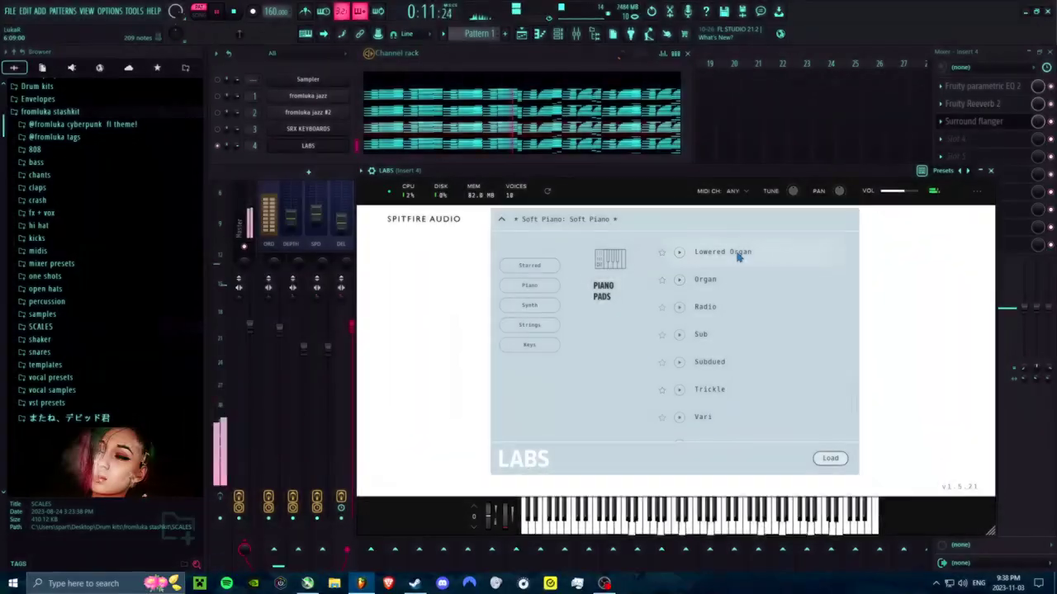
Audition the Piano Pads presets Lowered Organ and Alien in LABS, and load Glitched.
{"action": "left_click", "coordinate": [688, 226]}
{"action": "scroll", "coordinate": [745, 314], "scroll_direction": "up", "scroll_amount": 1}
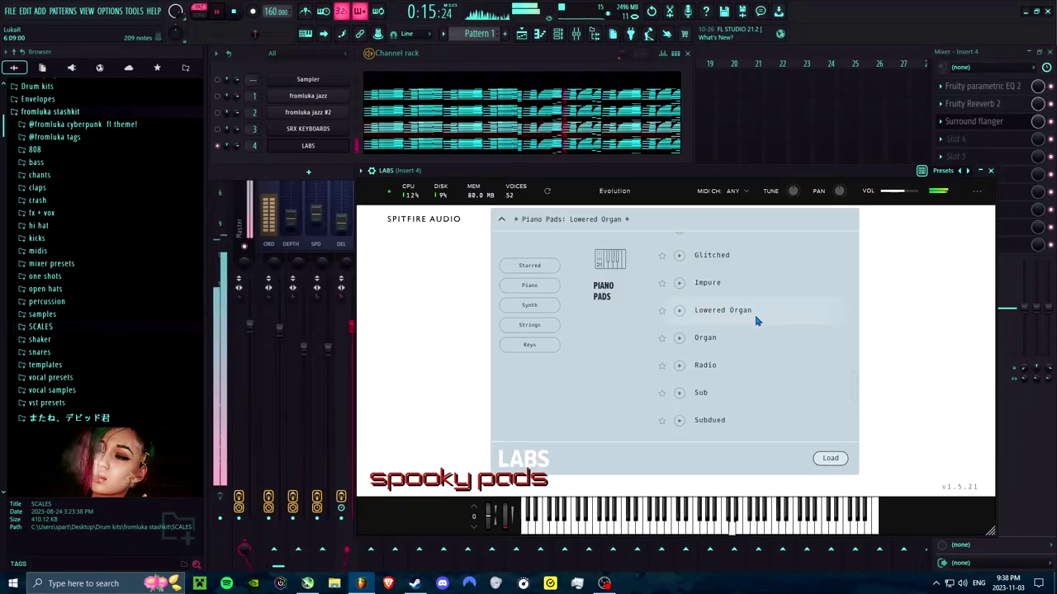
{"action": "scroll", "coordinate": [754, 330], "scroll_direction": "up", "scroll_amount": 3}
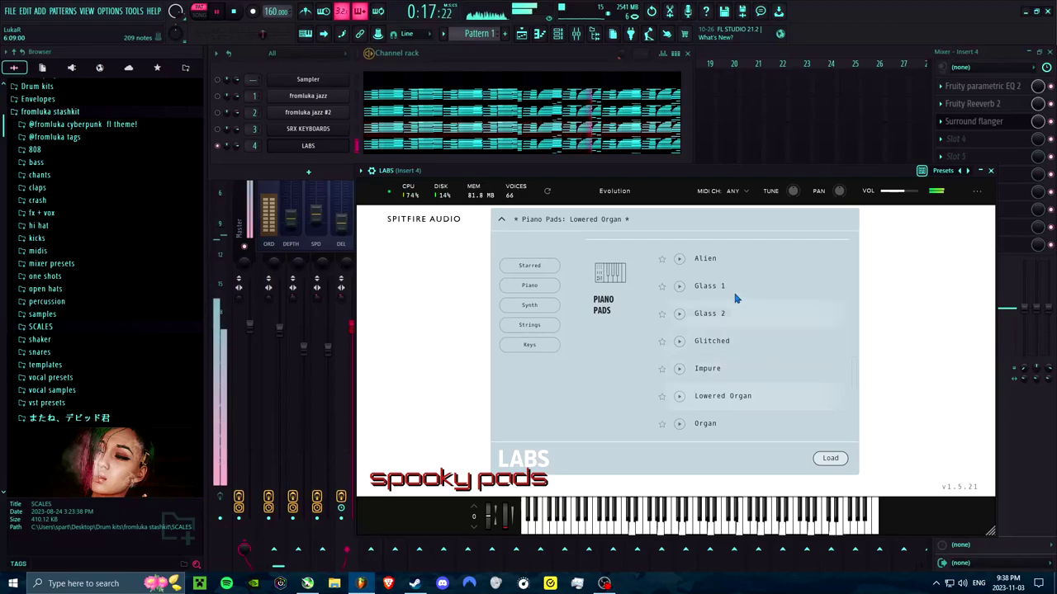
{"action": "double_click", "coordinate": [731, 263]}
{"action": "left_click", "coordinate": [675, 221]}
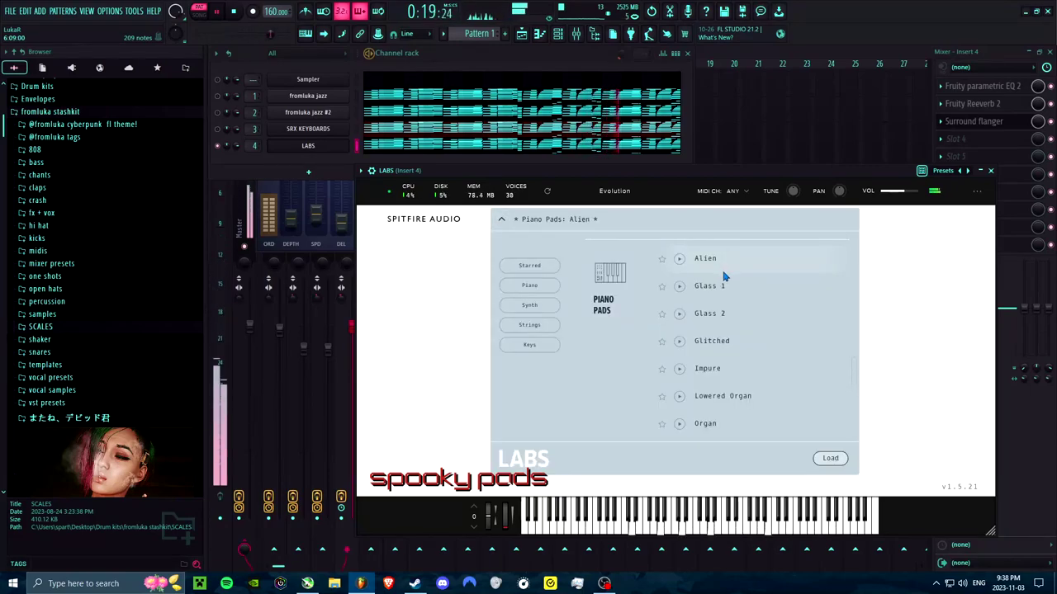
{"action": "double_click", "coordinate": [737, 340]}
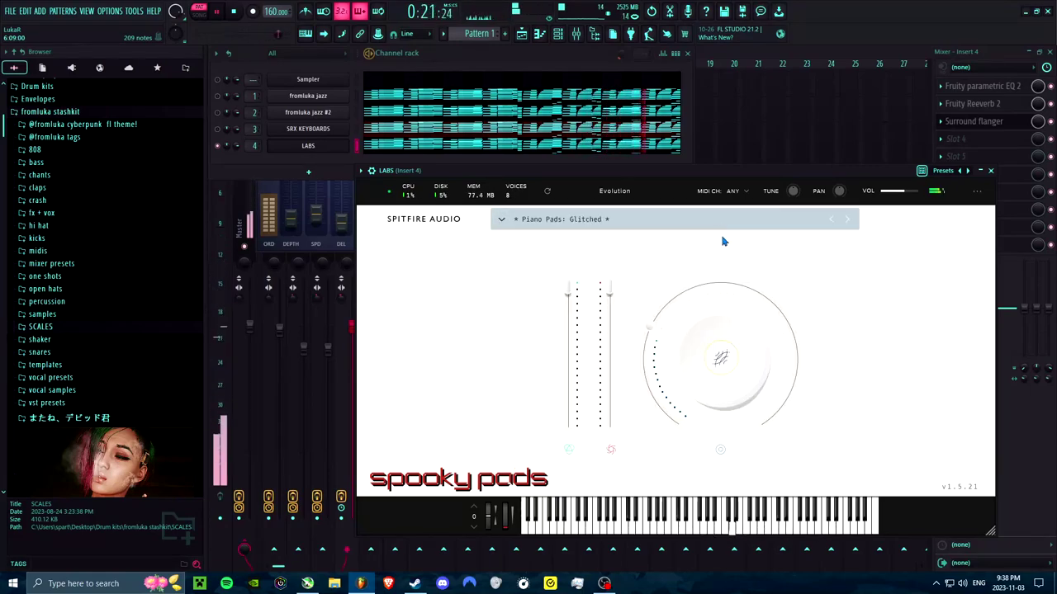
{"action": "left_click", "coordinate": [719, 223]}
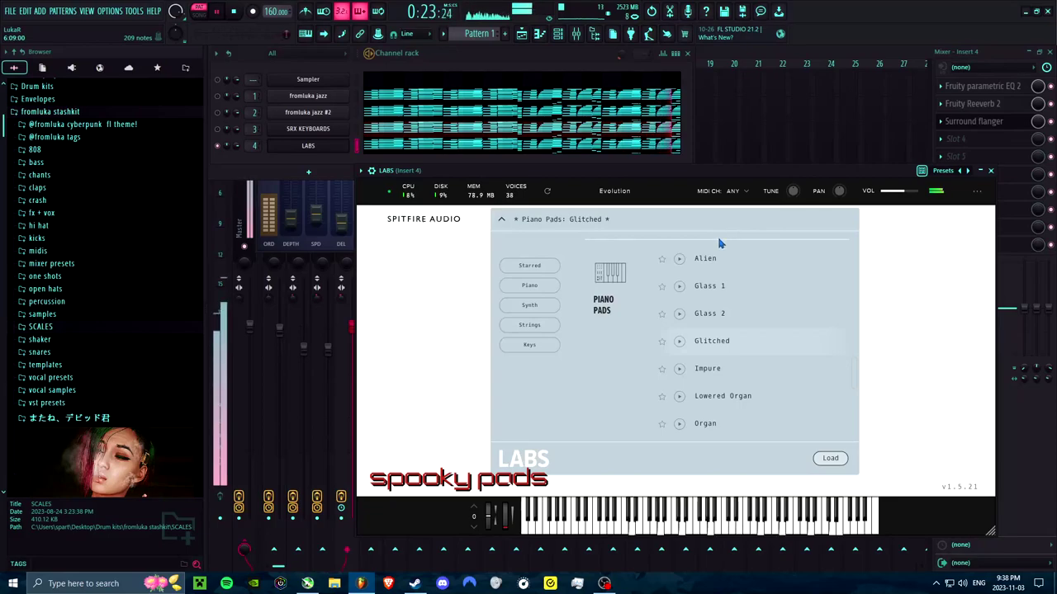
Cut the low band of Insert 4's track equalizer to -18.0 at 90 Hz and check its Fruity parametric EQ 2 curve.
{"action": "left_click", "coordinate": [966, 86]}
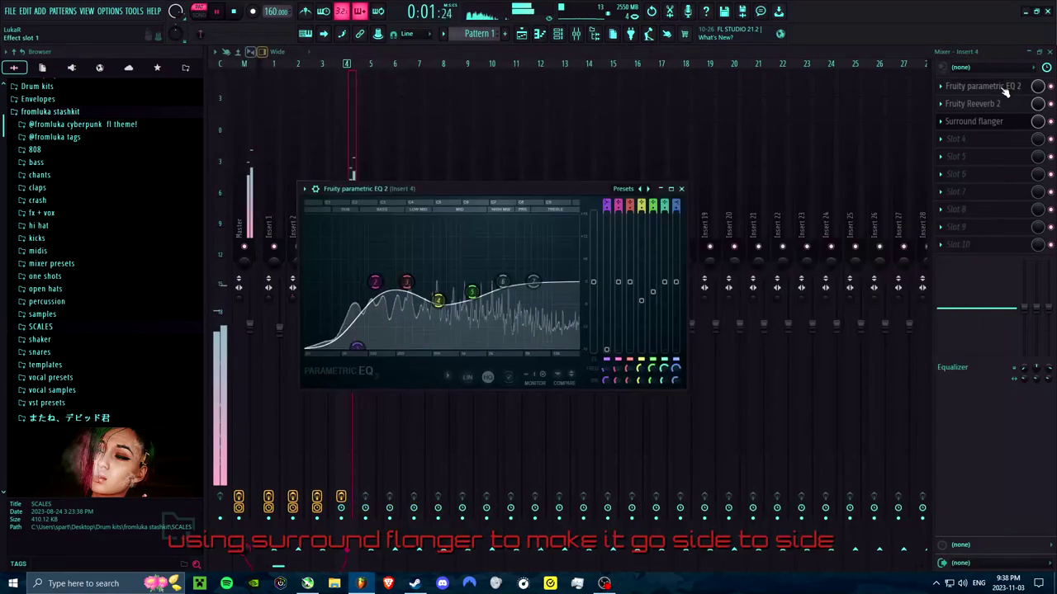
{"action": "left_click", "coordinate": [1027, 307]}
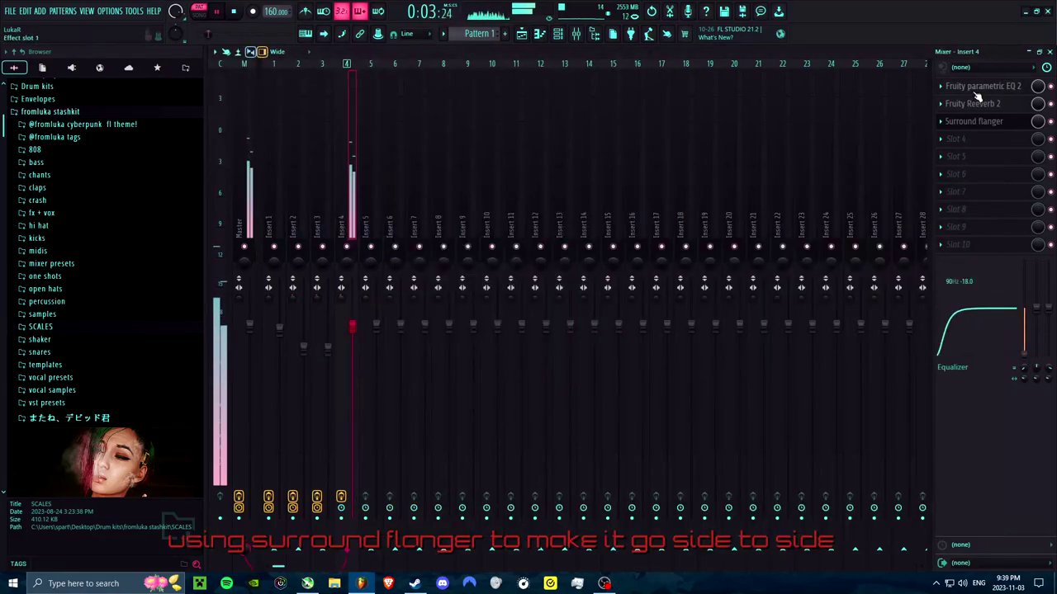
{"action": "left_click", "coordinate": [976, 90]}
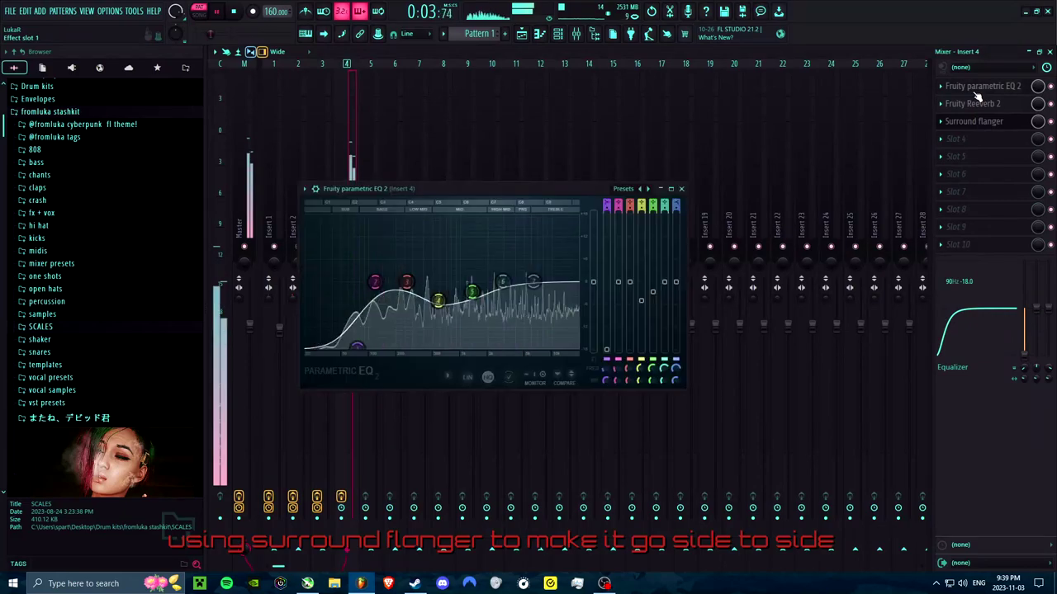
{"action": "left_click", "coordinate": [682, 190]}
Advance the LABS channel from Piano Pads: Glitched to the next preset and open the LABS #2 instrument.
{"action": "key", "text": "F6"}
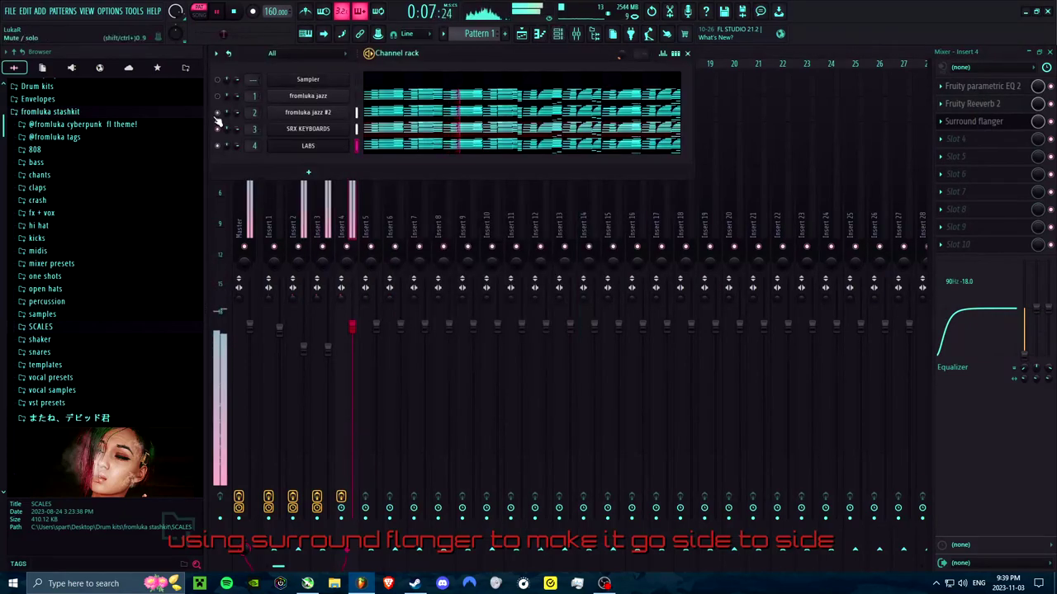
{"action": "left_click", "coordinate": [309, 146]}
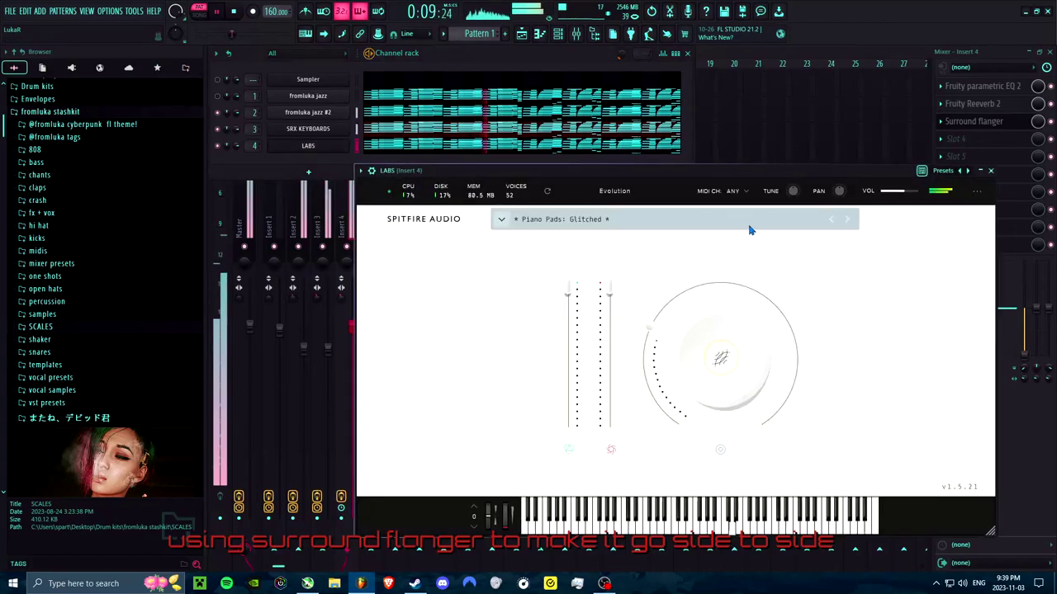
{"action": "left_click", "coordinate": [849, 221]}
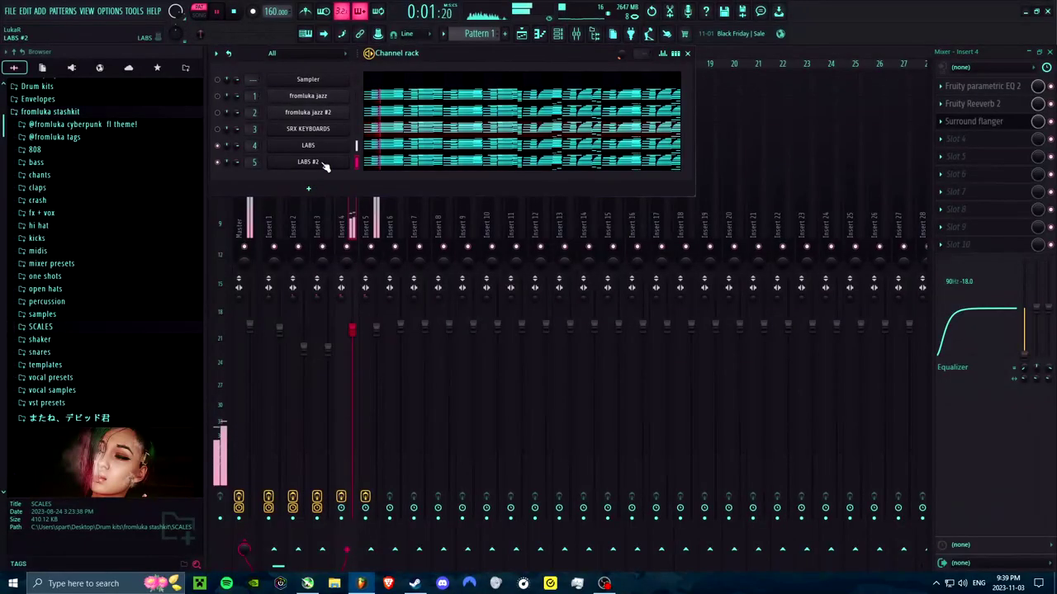
{"action": "left_click", "coordinate": [323, 164]}
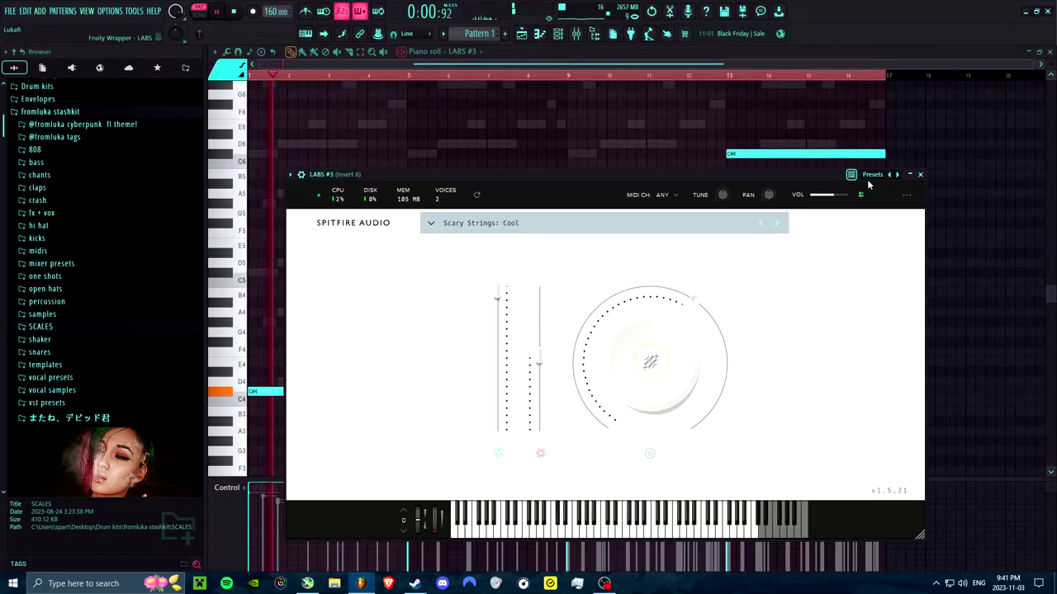
Listen to the LABS #3 strings soloed on Insert 6 in the mixer, restore the other tracks and return to the piano roll.
{"action": "left_click", "coordinate": [920, 175]}
{"action": "left_click", "coordinate": [576, 35]}
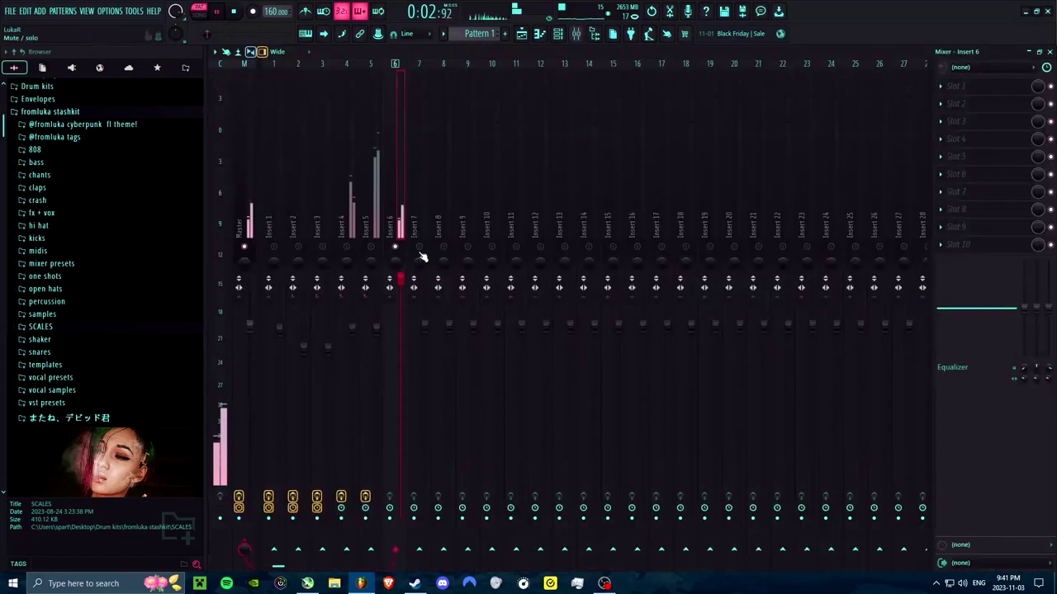
{"action": "right_click", "coordinate": [399, 223]}
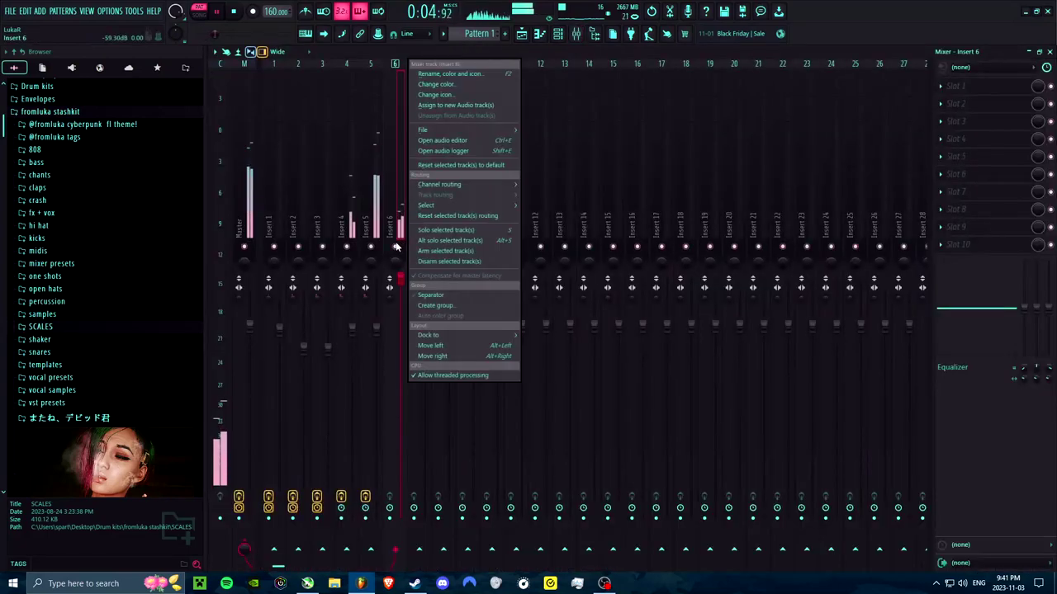
{"action": "left_click", "coordinate": [796, 143]}
{"action": "left_click", "coordinate": [1049, 51]}
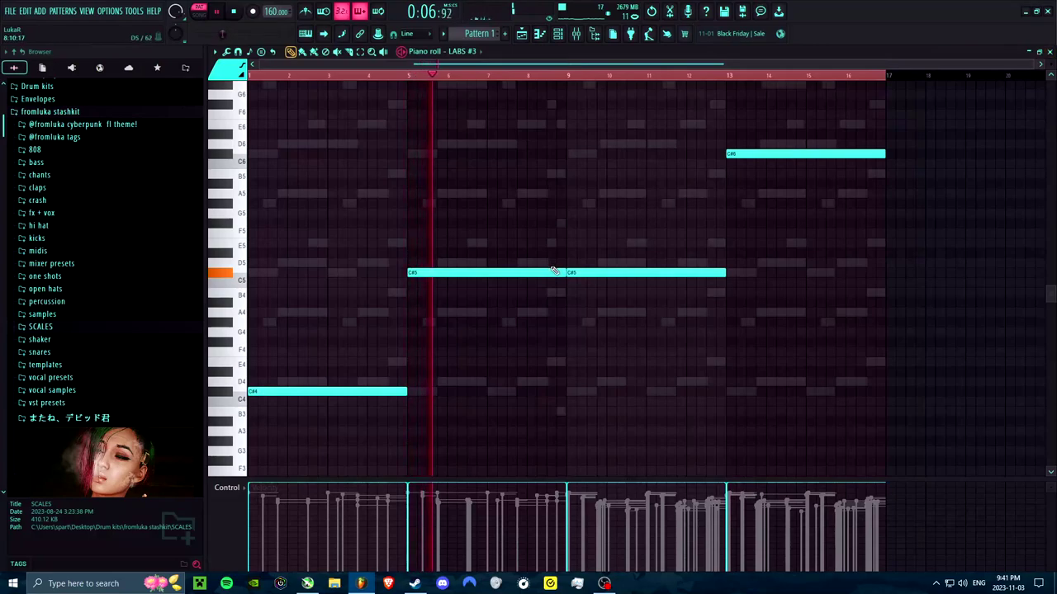
Replace the C#5 note in bars 5 to 8 with C#4 and draw a two-bar C#6 at bar 1 in LABS #3.
{"action": "right_click", "coordinate": [521, 274]}
{"action": "key", "text": "space"}
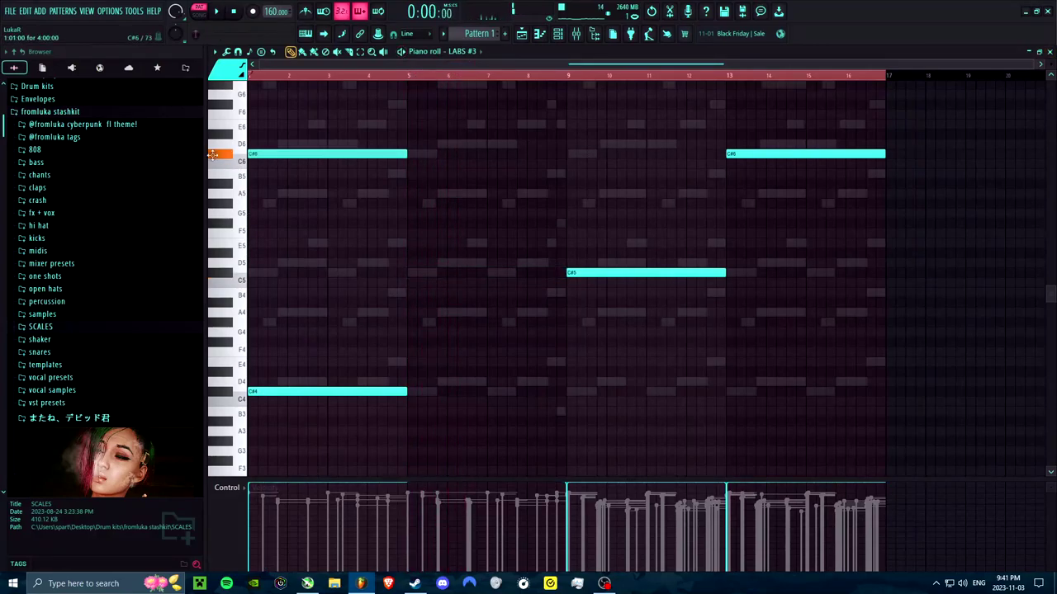
{"action": "left_click", "coordinate": [415, 393]}
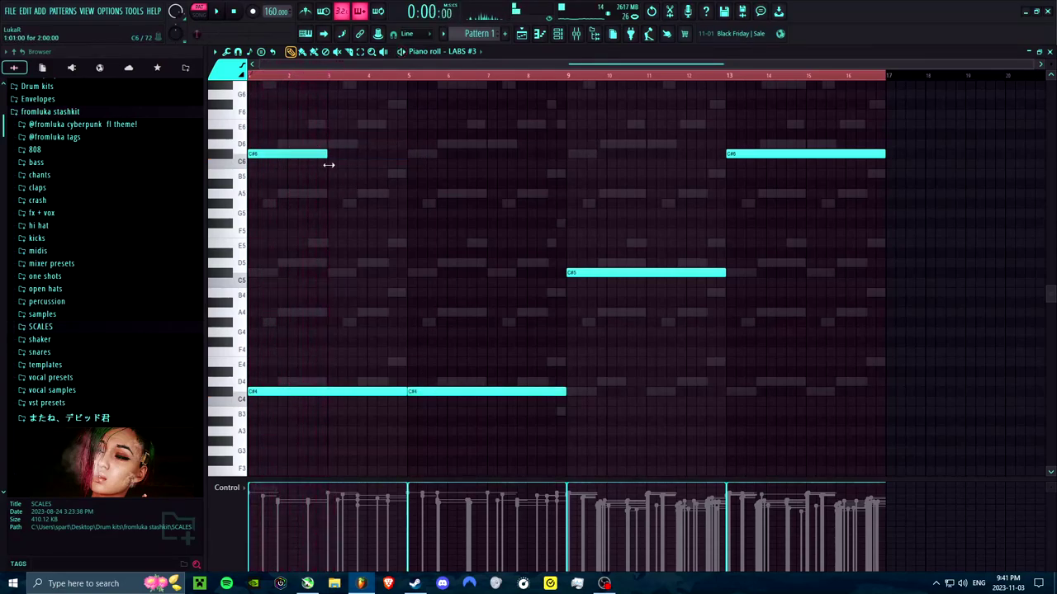
Add two-bar notes G#6 at bar 3, F#6 at bar 5 and E6 at bar 7, and delete the long notes from bar 9 on.
{"action": "scroll", "coordinate": [326, 178], "scroll_direction": "down", "scroll_amount": 4}
{"action": "scroll", "coordinate": [325, 184], "scroll_direction": "up", "scroll_amount": 7}
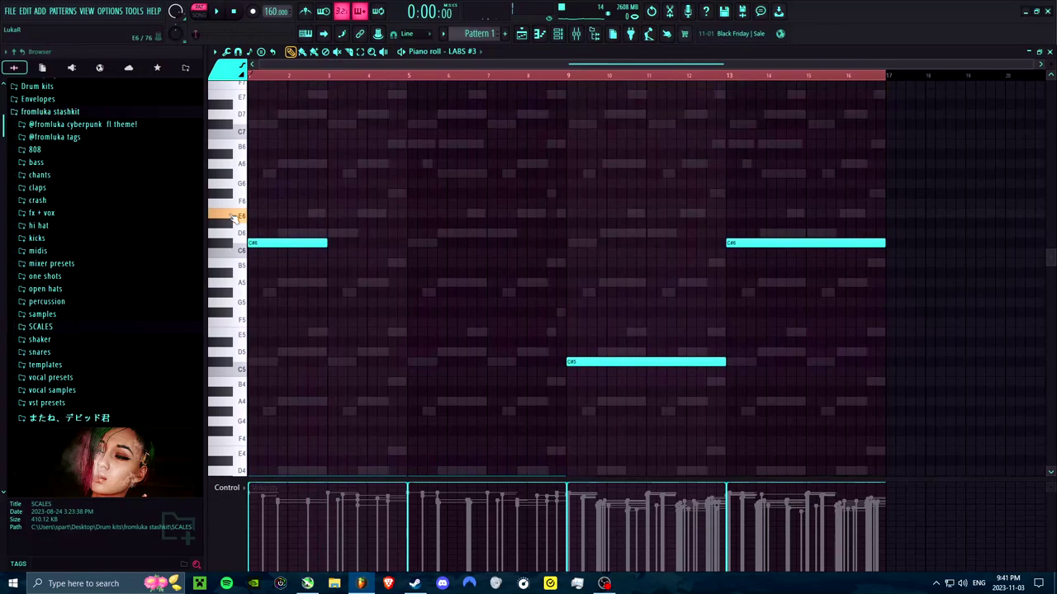
{"action": "left_click", "coordinate": [332, 175]}
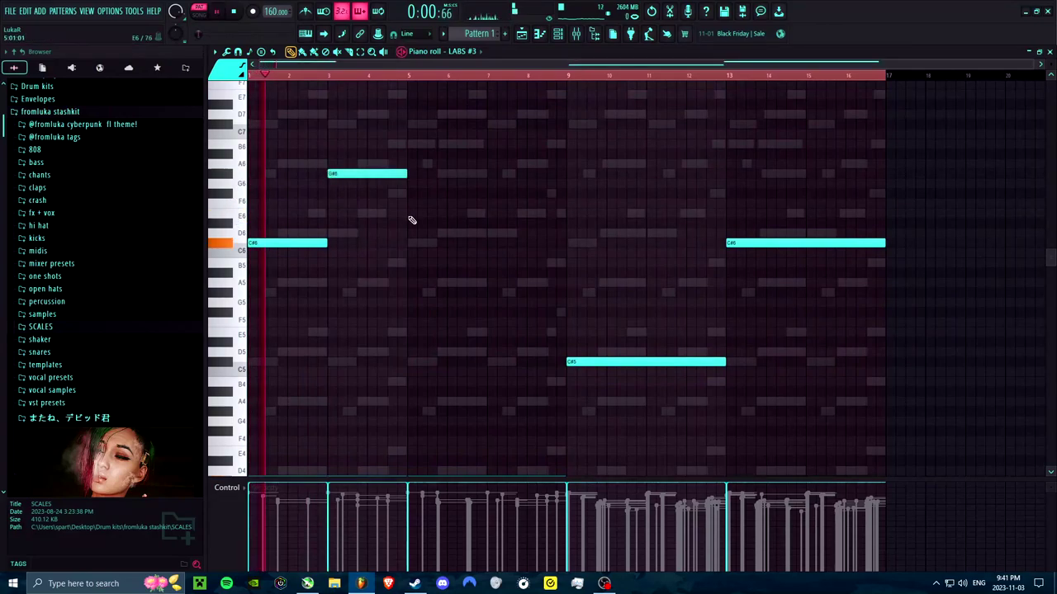
{"action": "scroll", "coordinate": [649, 261], "scroll_direction": "down", "scroll_amount": 3}
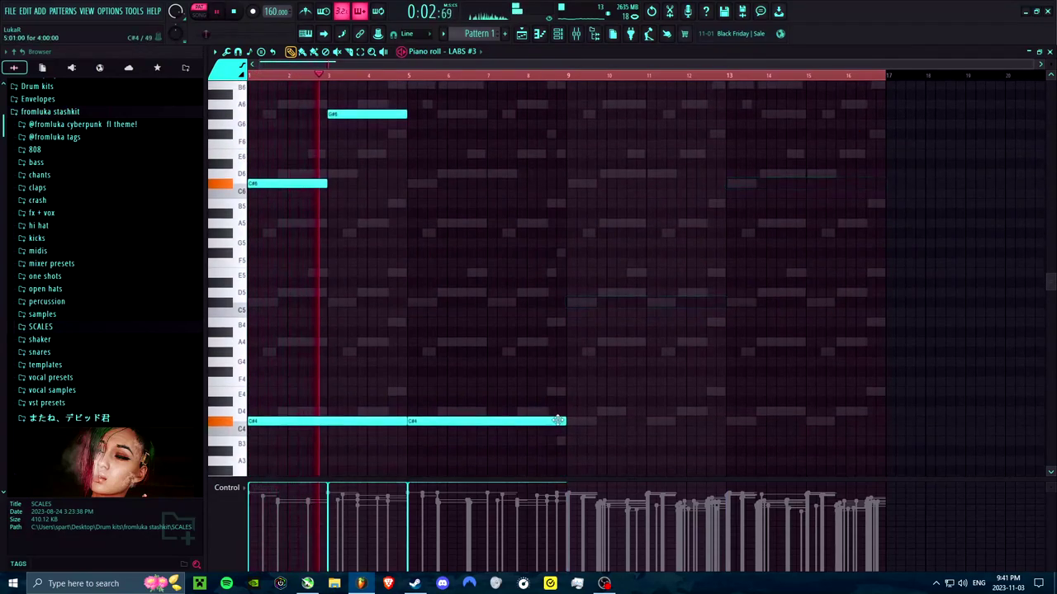
{"action": "scroll", "coordinate": [425, 196], "scroll_direction": "up", "scroll_amount": 3}
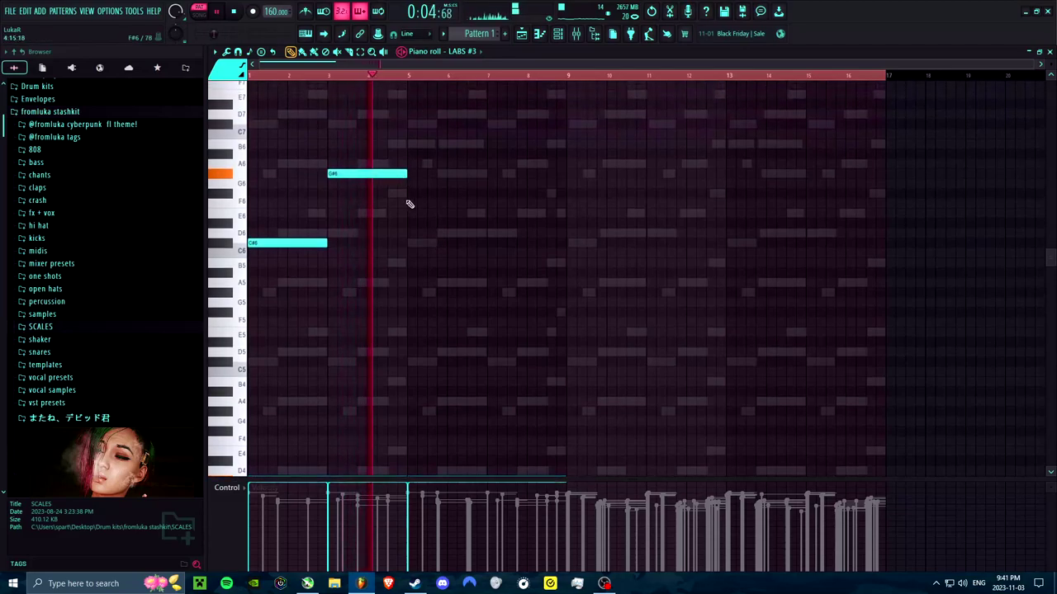
{"action": "left_click", "coordinate": [412, 192]}
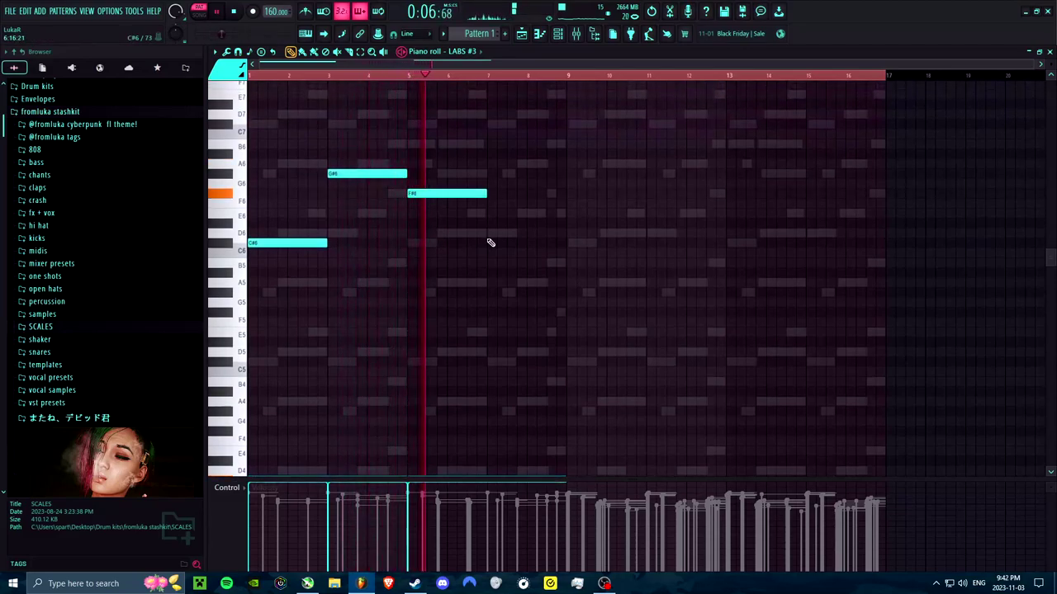
{"action": "left_click", "coordinate": [492, 212]}
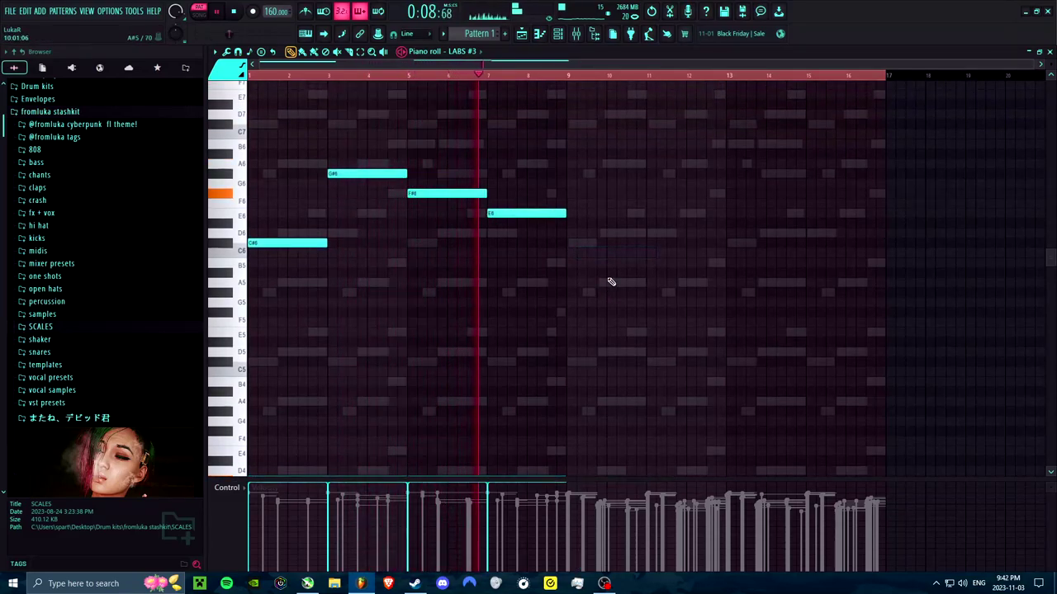
Duplicate the eight-bar LABS #3 string phrase so the copy starts at bar 17.
{"action": "scroll", "coordinate": [608, 284], "scroll_direction": "down", "scroll_amount": 9}
{"action": "scroll", "coordinate": [612, 284], "scroll_direction": "up", "scroll_amount": 7}
{"action": "key", "text": "space"}
{"action": "key", "text": "ctrl+b"}
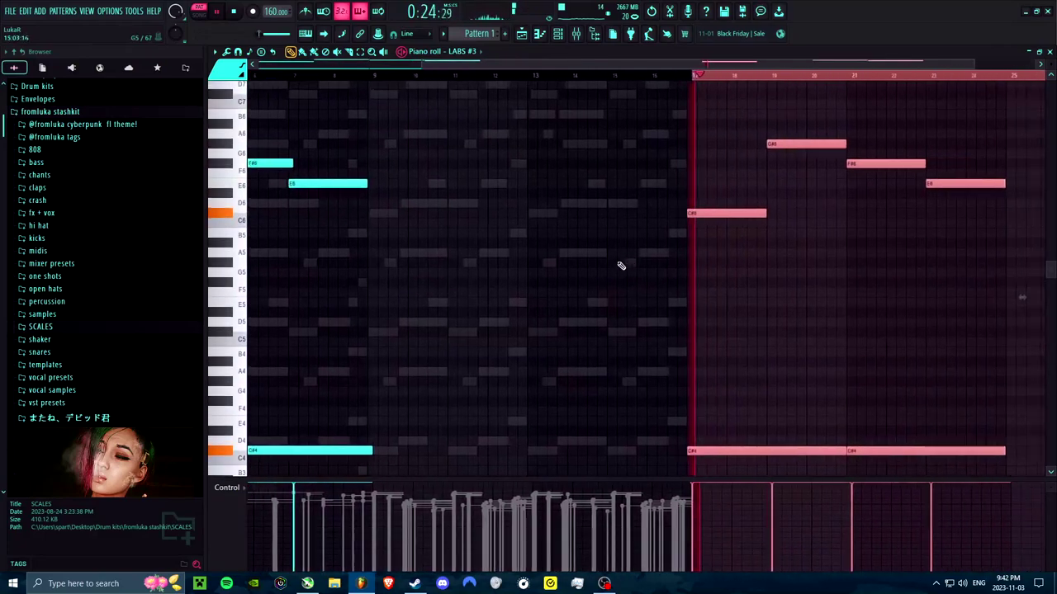
Move the duplicated string phrase so it starts at bar 9 and lower its opening C#6 to C#5.
{"action": "left_click_drag", "start_coordinate": [738, 452], "coordinate": [505, 448]}
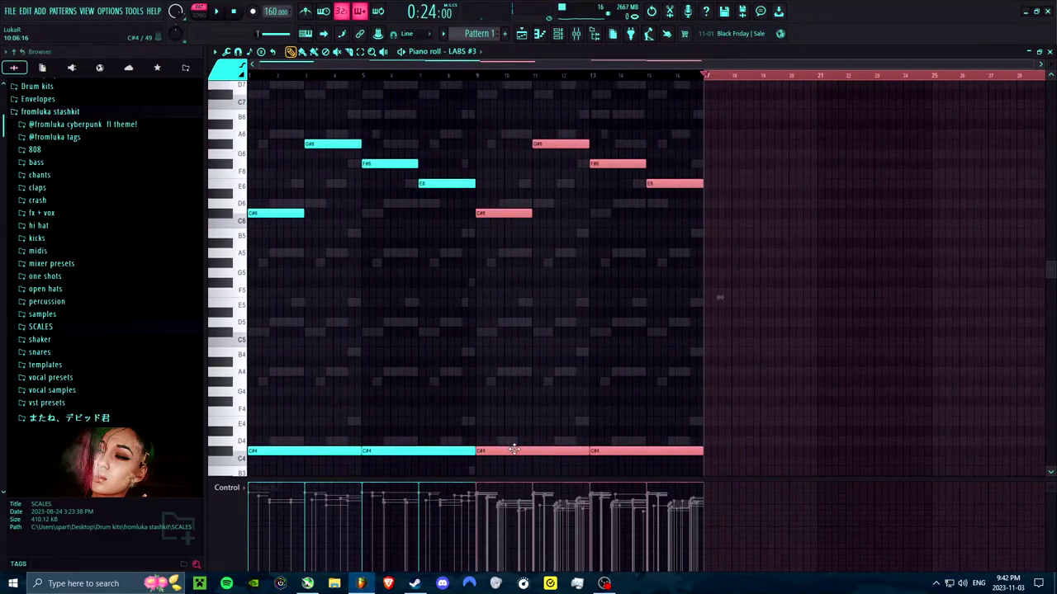
{"action": "left_click", "coordinate": [482, 76]}
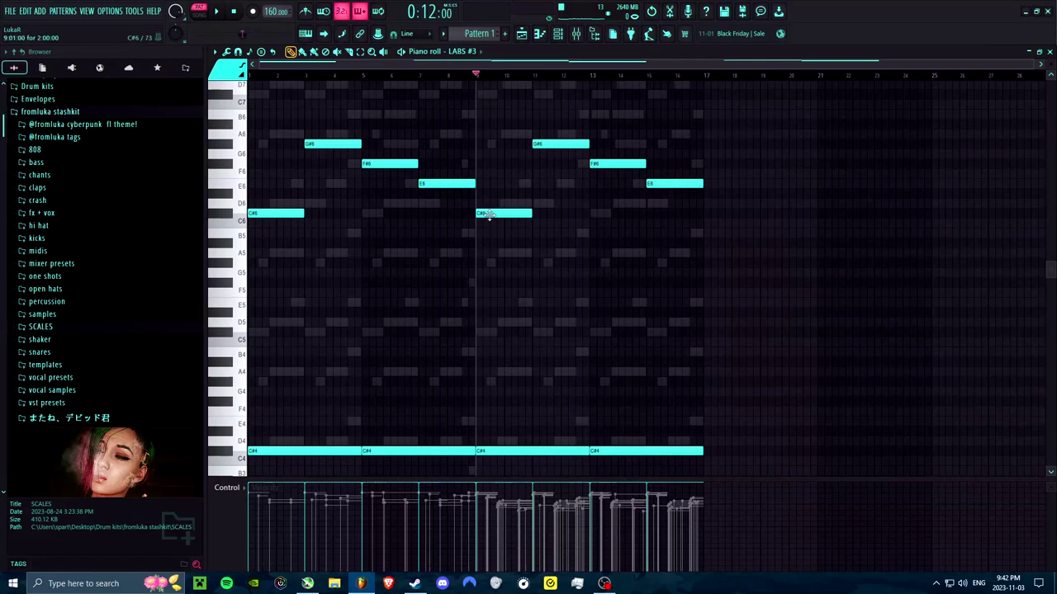
{"action": "scroll", "coordinate": [505, 364], "scroll_direction": "down", "scroll_amount": 8}
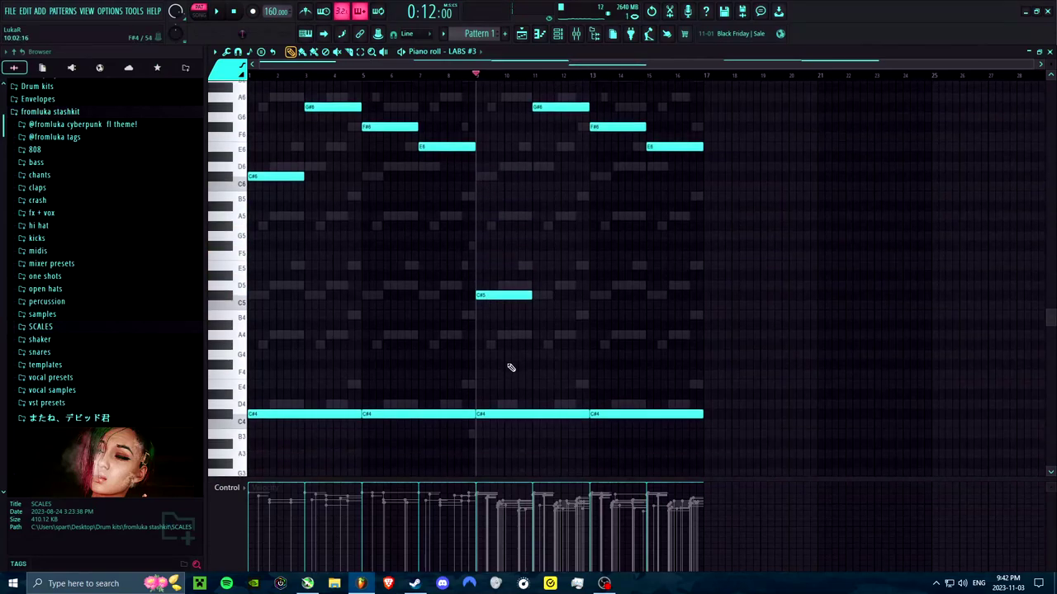
Add a two-bar C#6 above the C#5 at bar 9, listen to it, and lower the added note to A5.
{"action": "scroll", "coordinate": [513, 285], "scroll_direction": "up", "scroll_amount": 6}
{"action": "scroll", "coordinate": [514, 285], "scroll_direction": "up", "scroll_amount": 1}
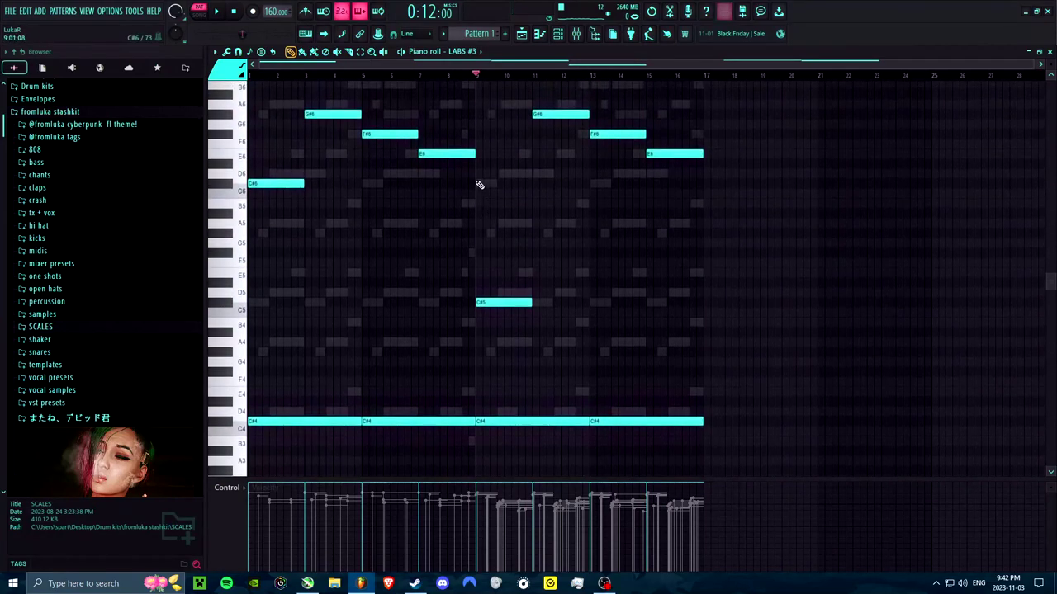
{"action": "scroll", "coordinate": [508, 182], "scroll_direction": "up", "scroll_amount": 4}
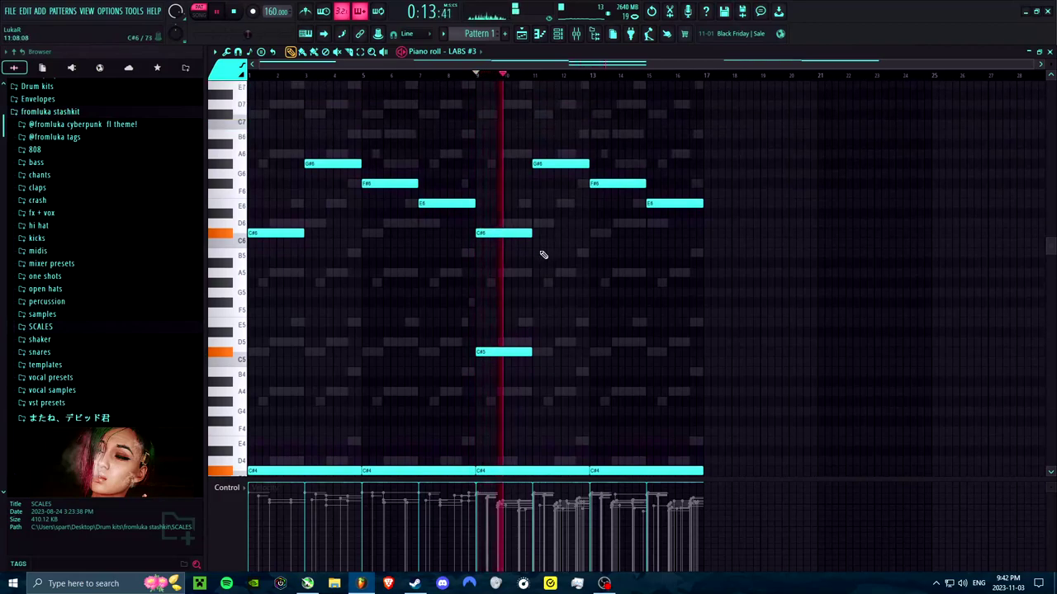
{"action": "key", "text": "space"}
{"action": "left_click_drag", "start_coordinate": [507, 272], "coordinate": [503, 316]}
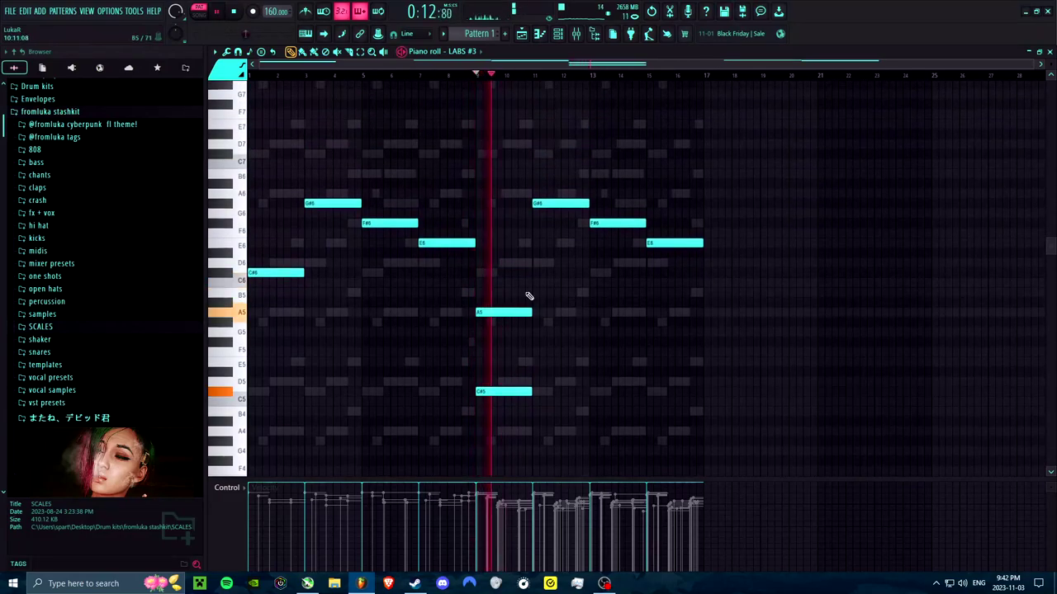
Add a half-bar D7 at the end of bar 10 and raise the G#6 at bar 11 to B6.
{"action": "left_click", "coordinate": [528, 144]}
{"action": "left_click_drag", "start_coordinate": [573, 145], "coordinate": [532, 145]}
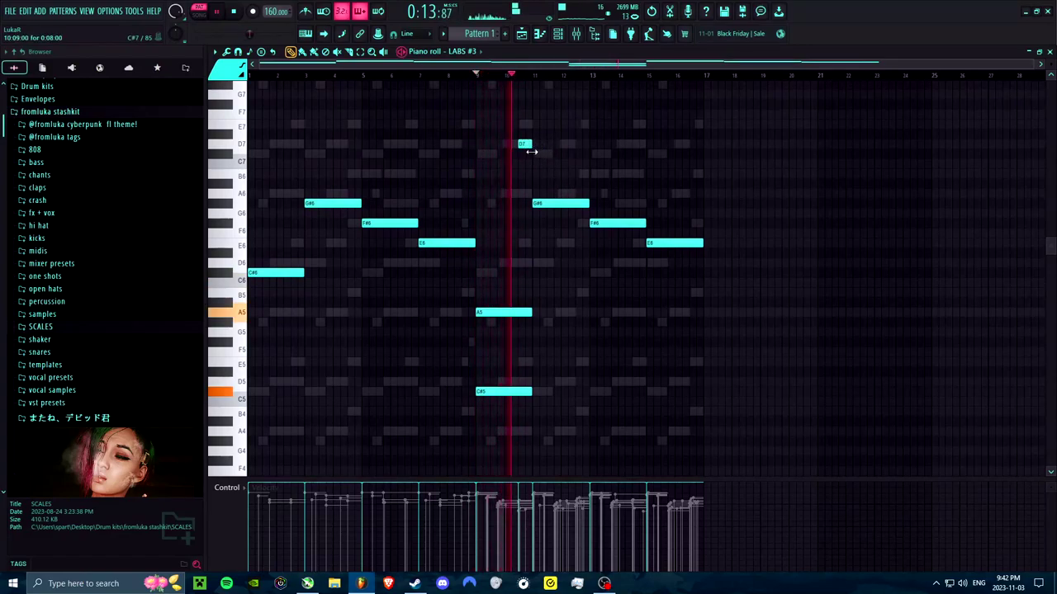
{"action": "left_click_drag", "start_coordinate": [555, 203], "coordinate": [556, 173]}
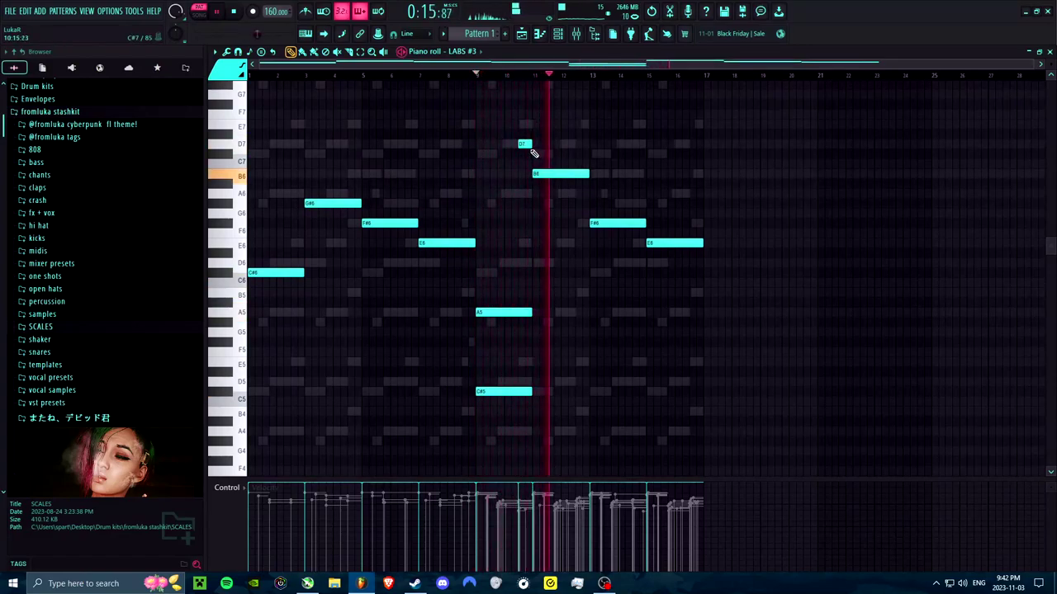
{"action": "right_click", "coordinate": [525, 144]}
{"action": "key", "text": "space"}
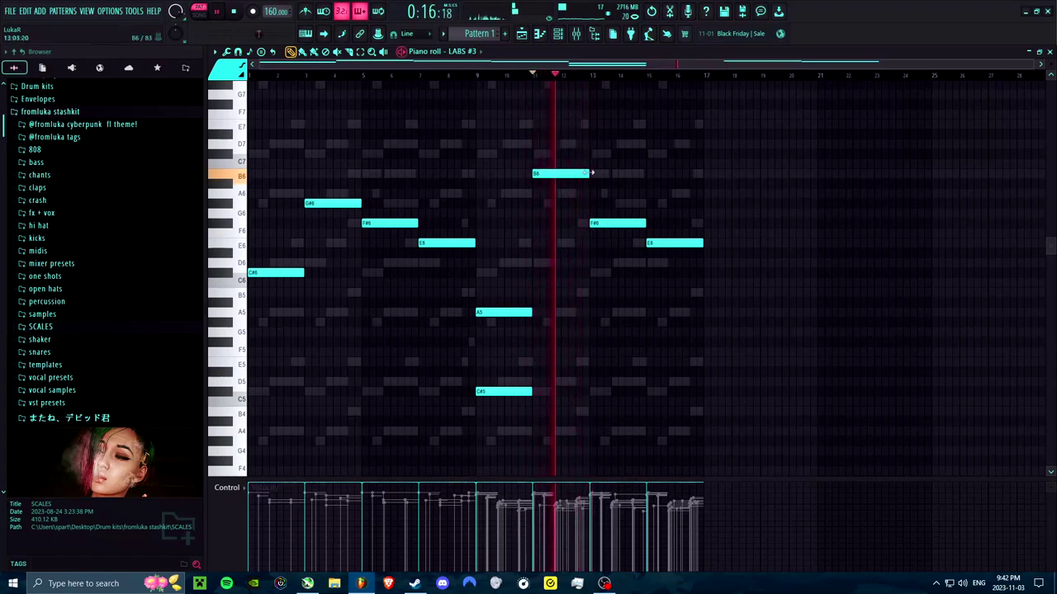
{"action": "left_click_drag", "start_coordinate": [527, 148], "coordinate": [568, 139]}
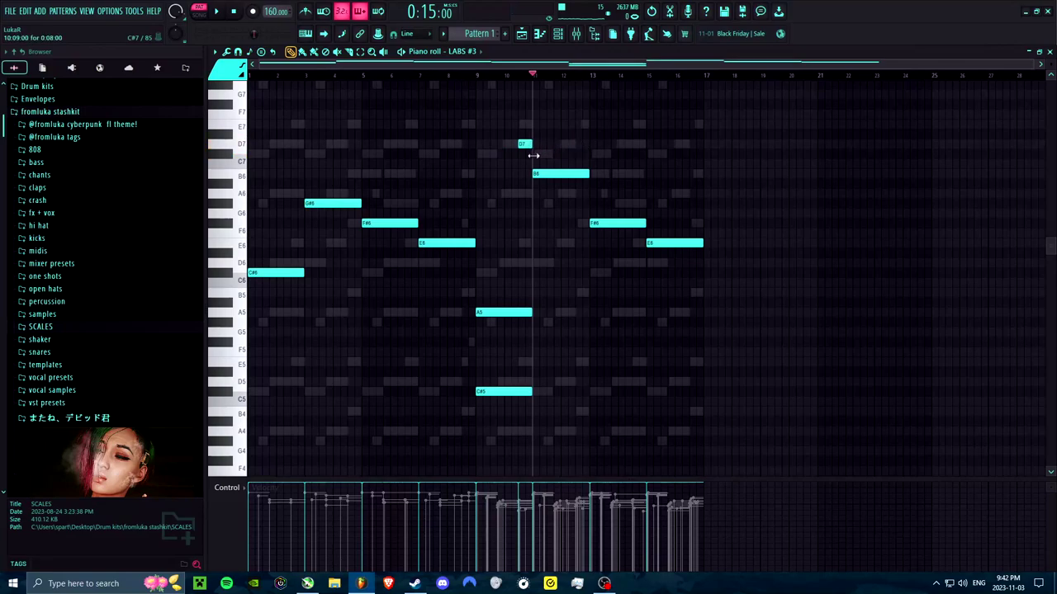
Raise the F#6 at bar 13 to A6 and the E6 at bar 15 to G#6.
{"action": "mouse_move", "coordinate": [640, 220]}
{"action": "left_mouse_down"}
{"action": "mouse_move", "coordinate": [629, 191]}
{"action": "mouse_move", "coordinate": [648, 183]}
{"action": "mouse_move", "coordinate": [618, 202]}
{"action": "mouse_move", "coordinate": [651, 206]}
{"action": "left_mouse_up"}
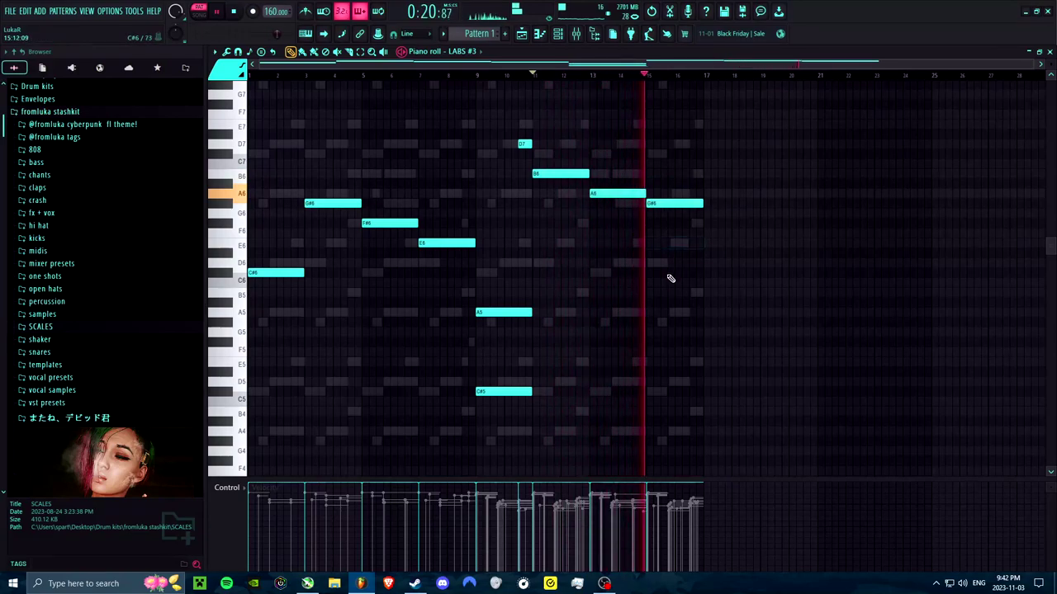
{"action": "scroll", "coordinate": [649, 262], "scroll_direction": "down", "scroll_amount": 4}
{"action": "scroll", "coordinate": [611, 180], "scroll_direction": "up", "scroll_amount": 5}
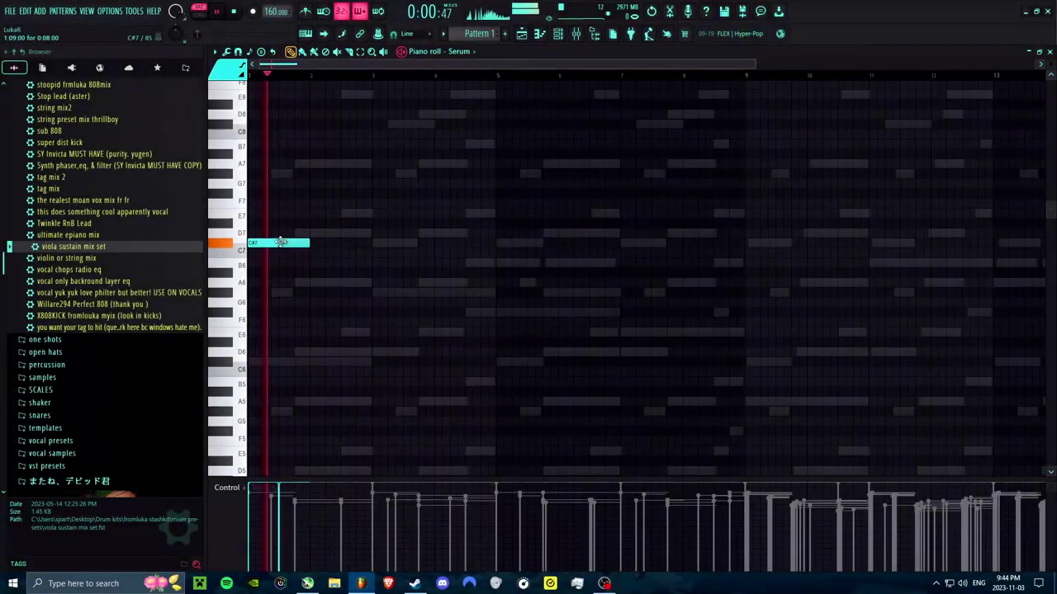
In the Serum part, fill bars 1 and 2 with half-bar C#7 notes and bars 3 and 4 with half-bar G#7 notes.
{"action": "left_click_drag", "start_coordinate": [281, 242], "coordinate": [371, 242]}
{"action": "left_click_drag", "start_coordinate": [380, 164], "coordinate": [493, 173]}
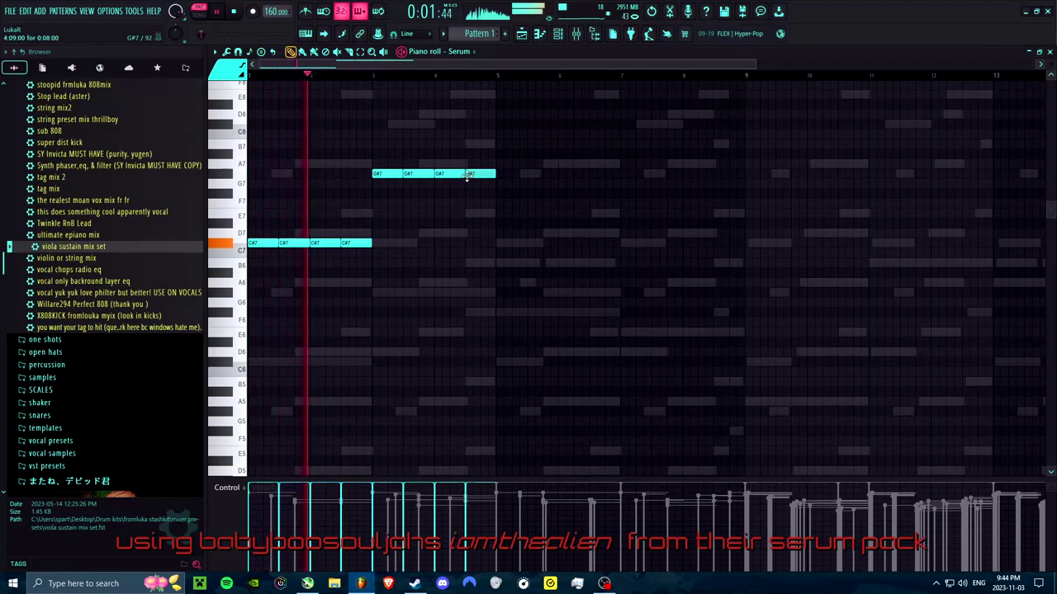
Break up the G#7 run with quarter-bar notes: D7 at the end of bar 3, followed by A7 and B7 in bar 4.
{"action": "left_click", "coordinate": [425, 234]}
{"action": "left_click_drag", "start_coordinate": [447, 235], "coordinate": [435, 235]}
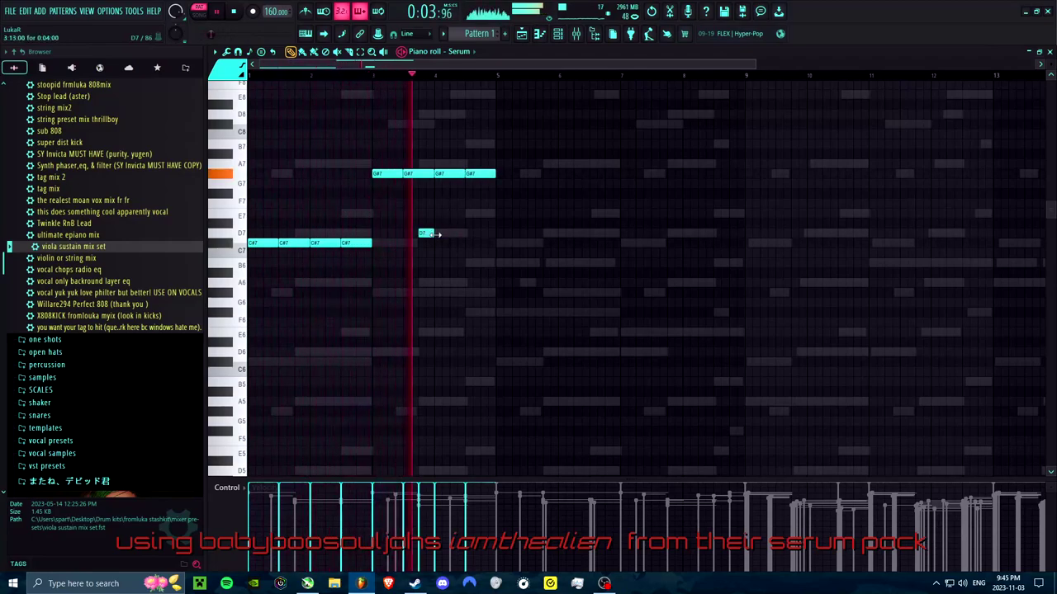
{"action": "mouse_move", "coordinate": [433, 174]}
{"action": "left_mouse_down"}
{"action": "mouse_move", "coordinate": [417, 174]}
{"action": "mouse_move", "coordinate": [450, 162]}
{"action": "left_mouse_up"}
{"action": "left_click", "coordinate": [455, 145]}
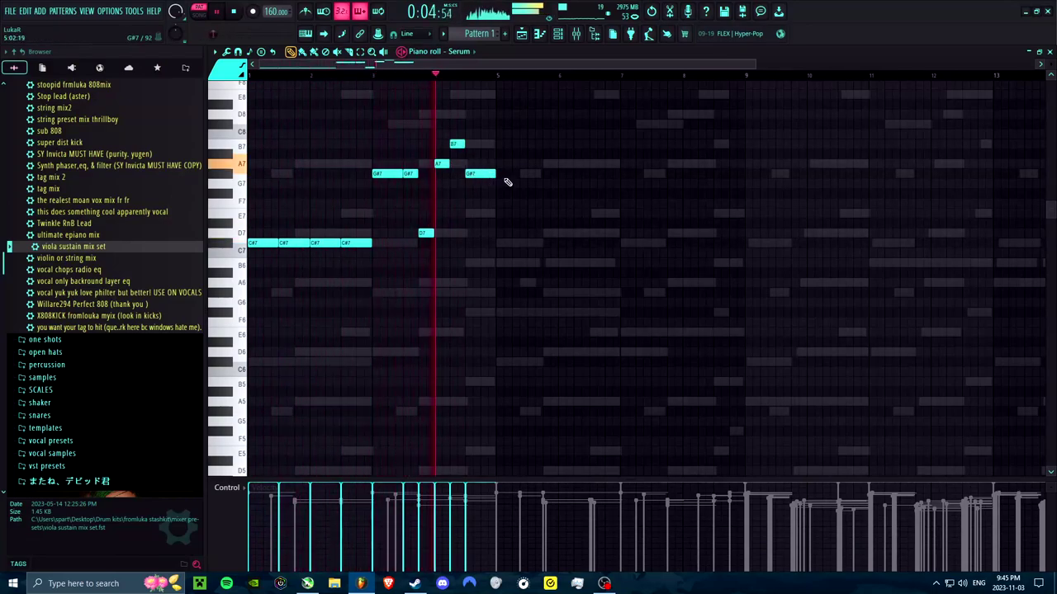
Stack half-bar C#8 and E8 notes above the G#7 in the second half of bar 4.
{"action": "key", "text": "space"}
{"action": "left_click", "coordinate": [479, 113]}
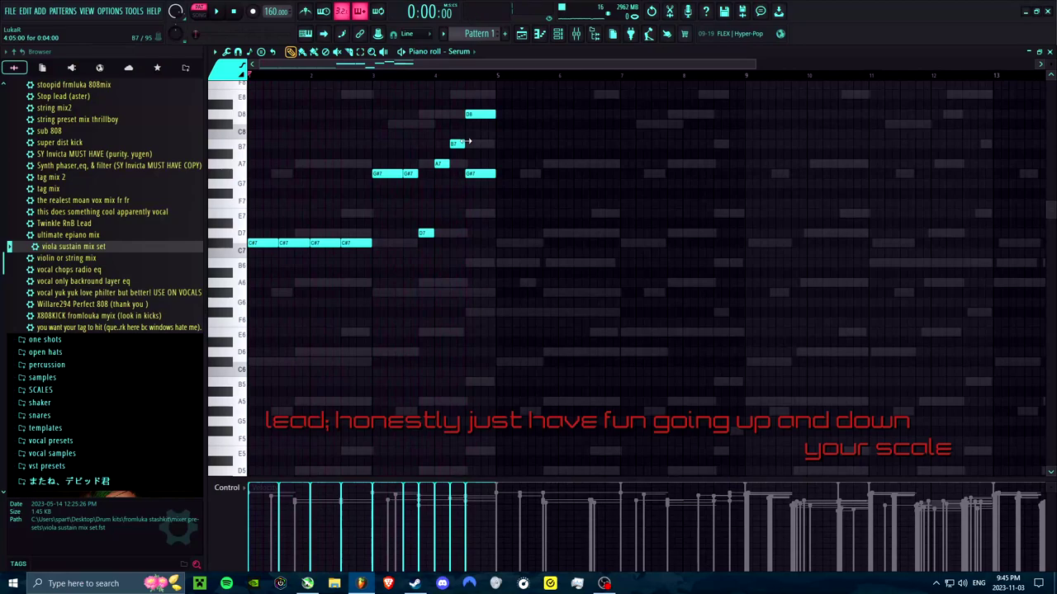
{"action": "left_click_drag", "start_coordinate": [485, 133], "coordinate": [485, 124]}
{"action": "key", "text": "space"}
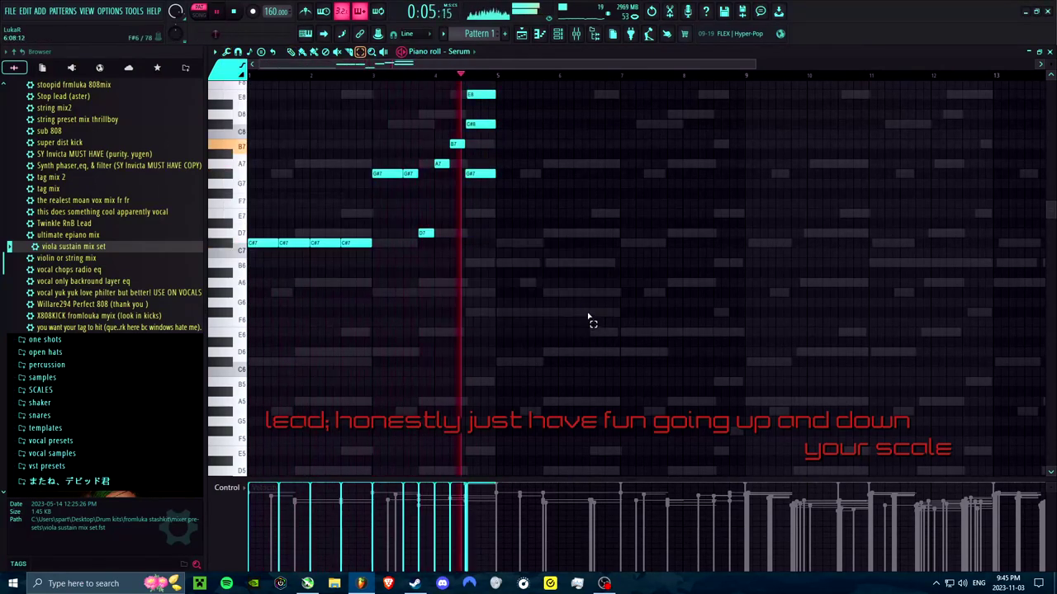
Draw a half-bar E8 from the last quarter of bar 2 and a quarter-bar D8 at the end of bar 4.
{"action": "key", "text": "space"}
{"action": "key", "text": "p"}
{"action": "left_click", "coordinate": [486, 114]}
{"action": "left_click", "coordinate": [364, 213]}
{"action": "key", "text": "space"}
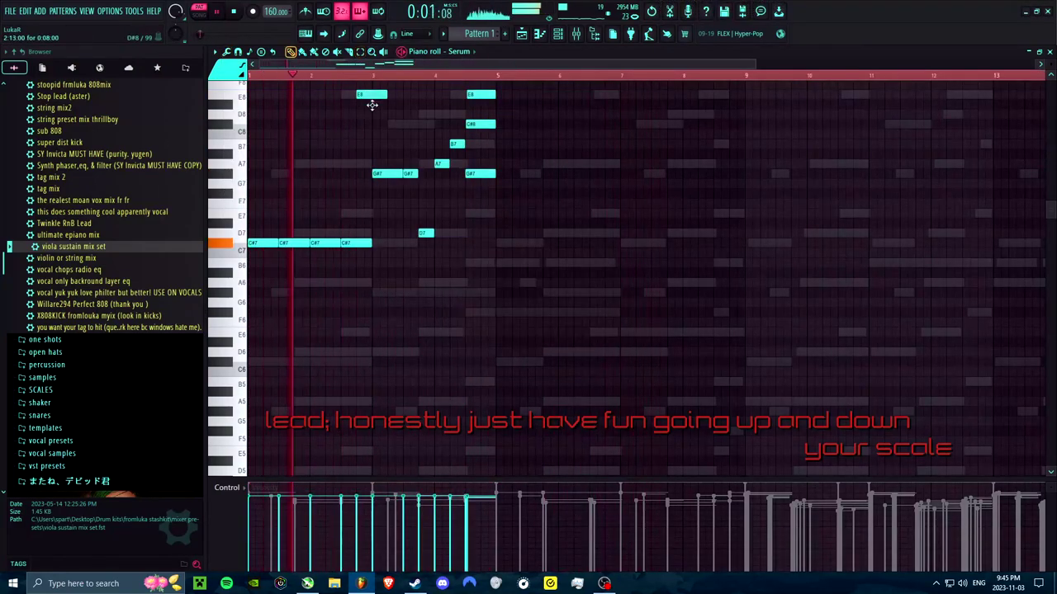
Draw a run of repeated F#6 notes in the Serum part from bar 5 into bar 6.
{"action": "scroll", "coordinate": [347, 207], "scroll_direction": "up", "scroll_amount": 2}
{"action": "scroll", "coordinate": [347, 78], "scroll_direction": "up", "scroll_amount": 2}
{"action": "mouse_move", "coordinate": [438, 324]}
{"action": "left_mouse_down"}
{"action": "mouse_move", "coordinate": [424, 369]}
{"action": "mouse_move", "coordinate": [581, 373]}
{"action": "left_mouse_up"}
{"action": "key", "text": "space"}
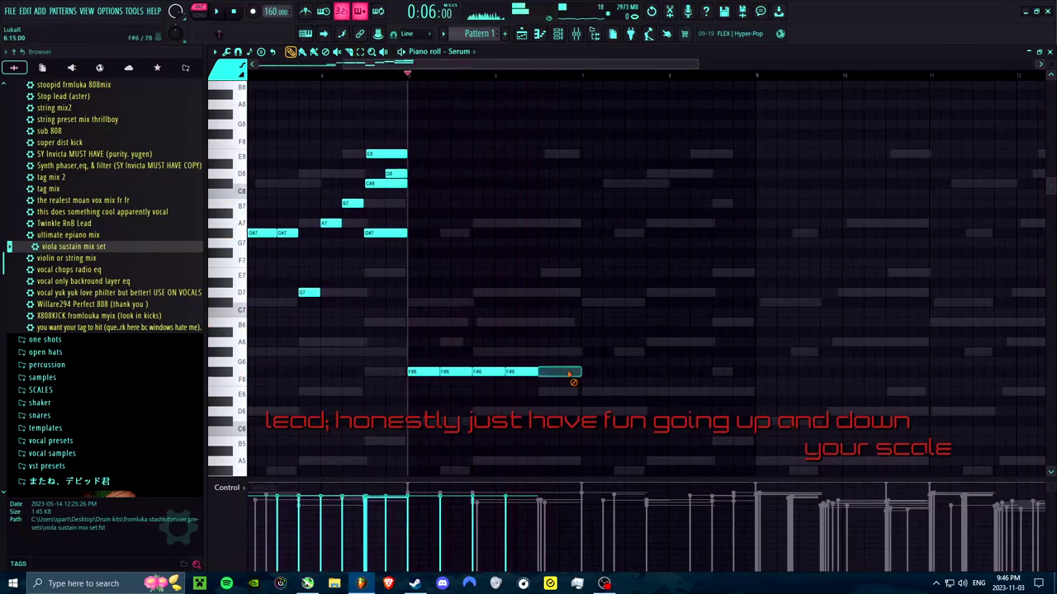
Finish bar 6 with A6 and B6, and fill bars 7 and 8 with eighth-bar C#7 notes alternating with C#8, G#7 and B7.
{"action": "scroll", "coordinate": [603, 380], "scroll_direction": "up", "scroll_amount": 2}
{"action": "mouse_move", "coordinate": [416, 376]}
{"action": "left_mouse_down"}
{"action": "mouse_move", "coordinate": [606, 382]}
{"action": "mouse_move", "coordinate": [627, 340]}
{"action": "mouse_move", "coordinate": [669, 322]}
{"action": "left_mouse_up"}
{"action": "key", "text": "space"}
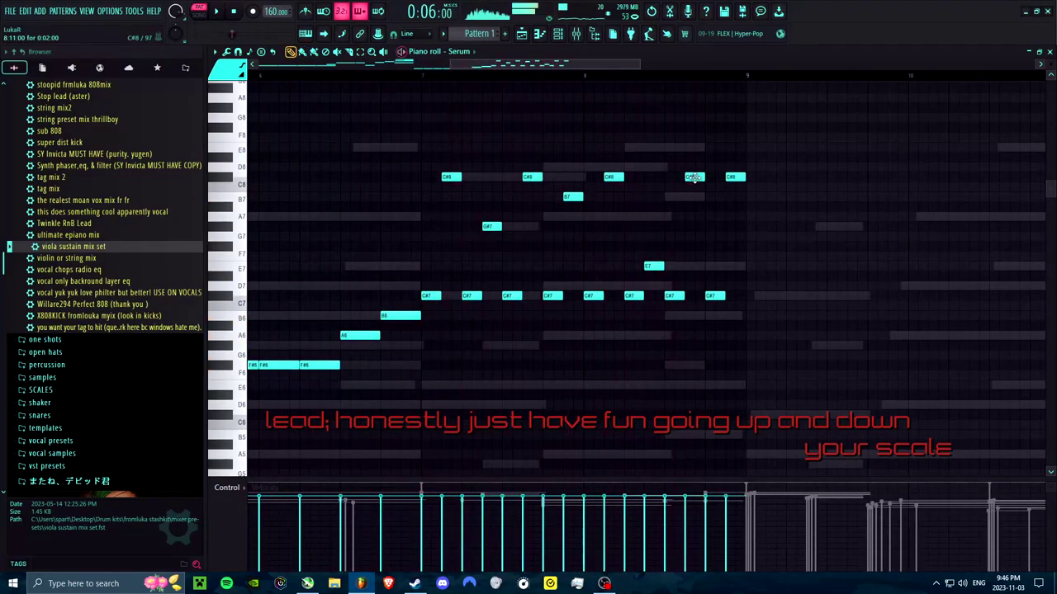
Lower the upper note in the first half of bar 8 to E7 and set bar 8's last note to A7.
{"action": "left_click_drag", "start_coordinate": [646, 182], "coordinate": [648, 270]}
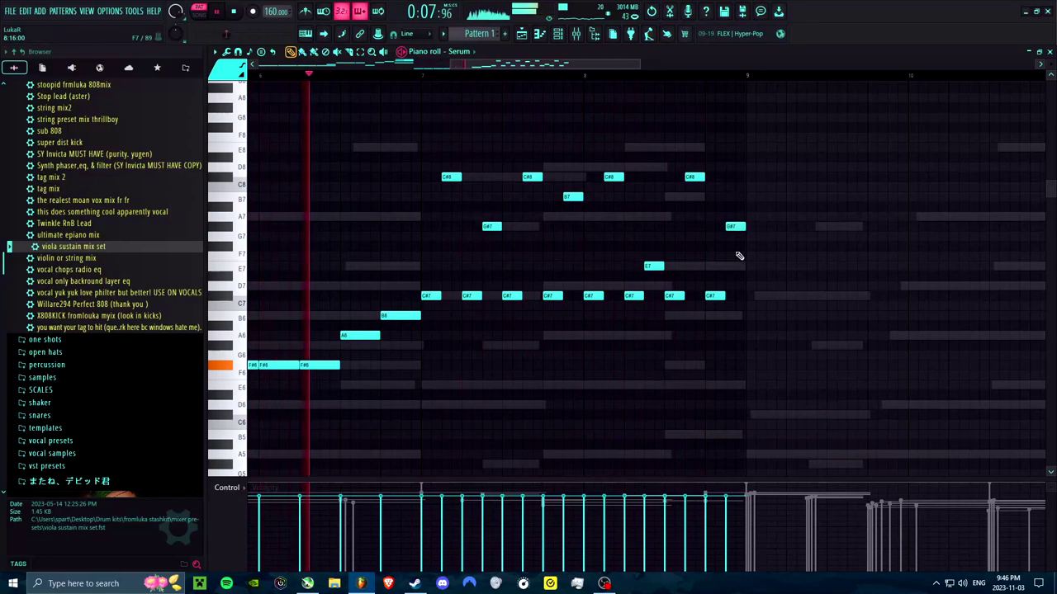
{"action": "scroll", "coordinate": [702, 239], "scroll_direction": "down", "scroll_amount": 5}
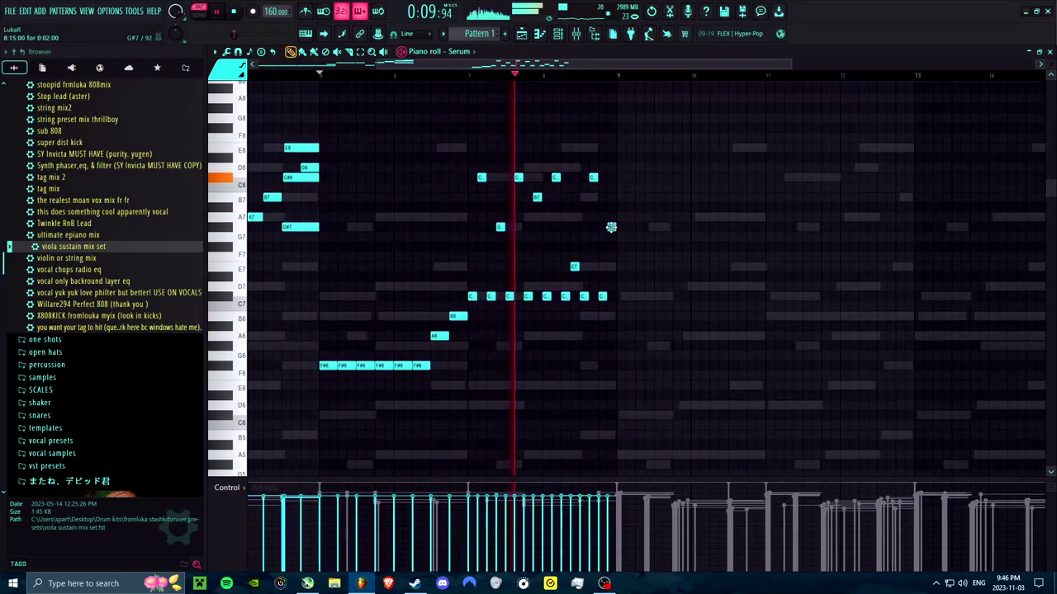
{"action": "left_click_drag", "start_coordinate": [617, 231], "coordinate": [630, 219]}
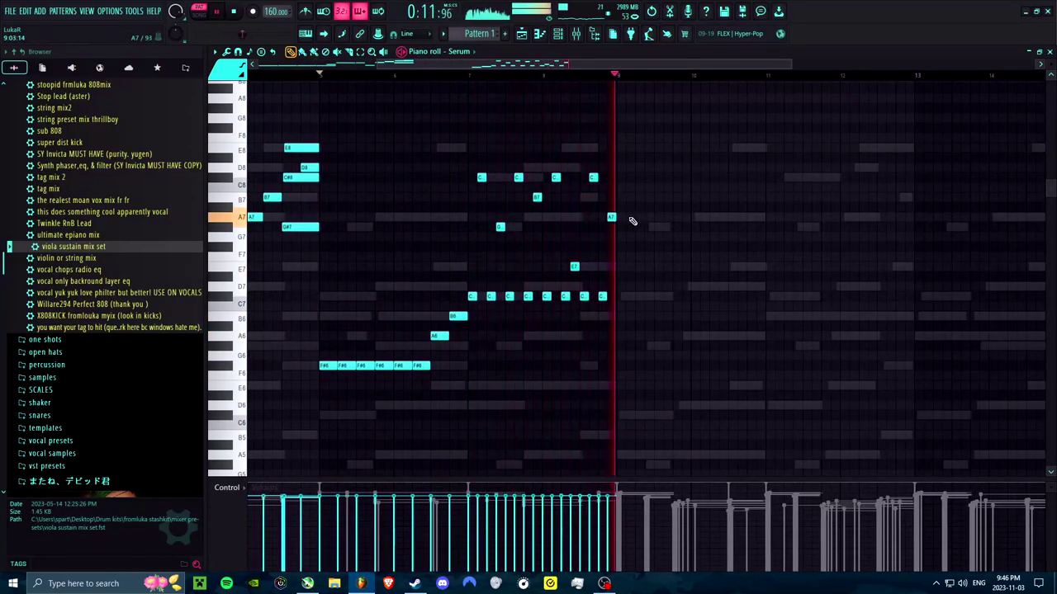
Vary the low C#7 notes in bars 7 and 8, raising one late in bar 7 to D7 and lowering three others to B6.
{"action": "key", "text": "space"}
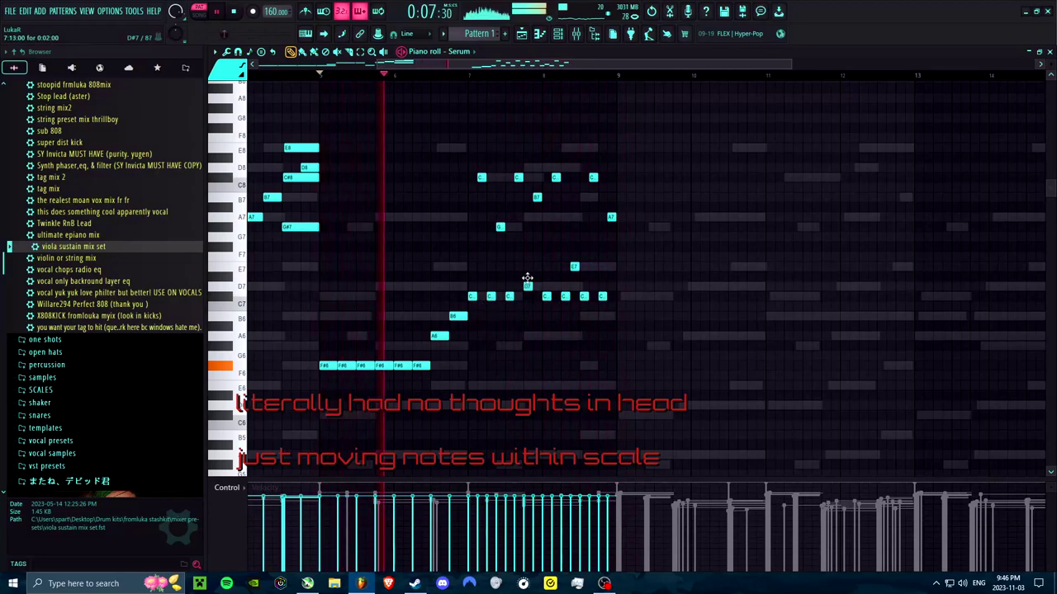
{"action": "scroll", "coordinate": [560, 297], "scroll_direction": "up", "scroll_amount": 4}
{"action": "left_click_drag", "start_coordinate": [568, 297], "coordinate": [568, 320]}
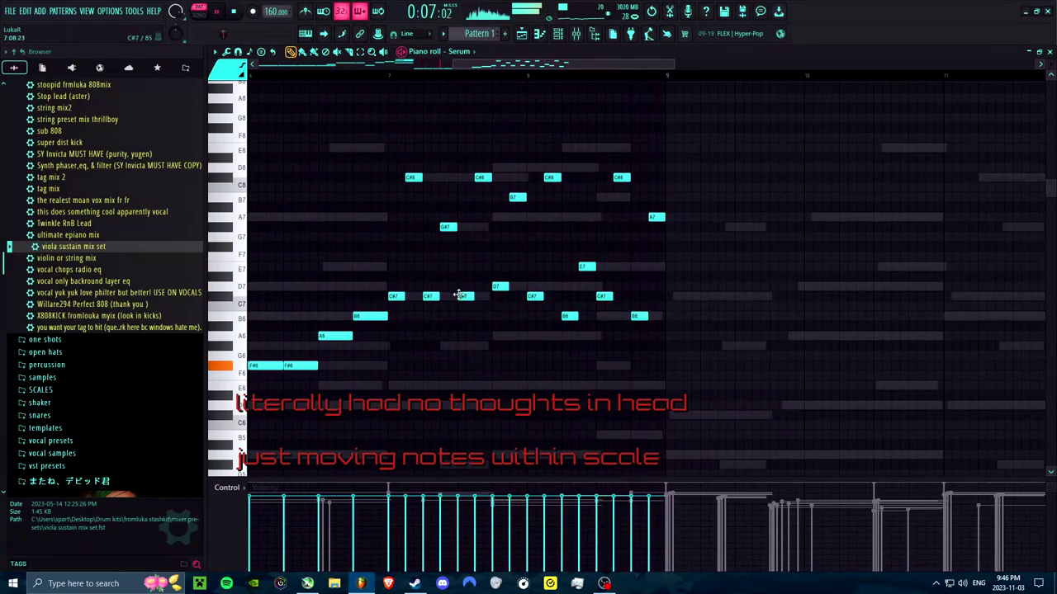
{"action": "left_click_drag", "start_coordinate": [429, 296], "coordinate": [430, 316]}
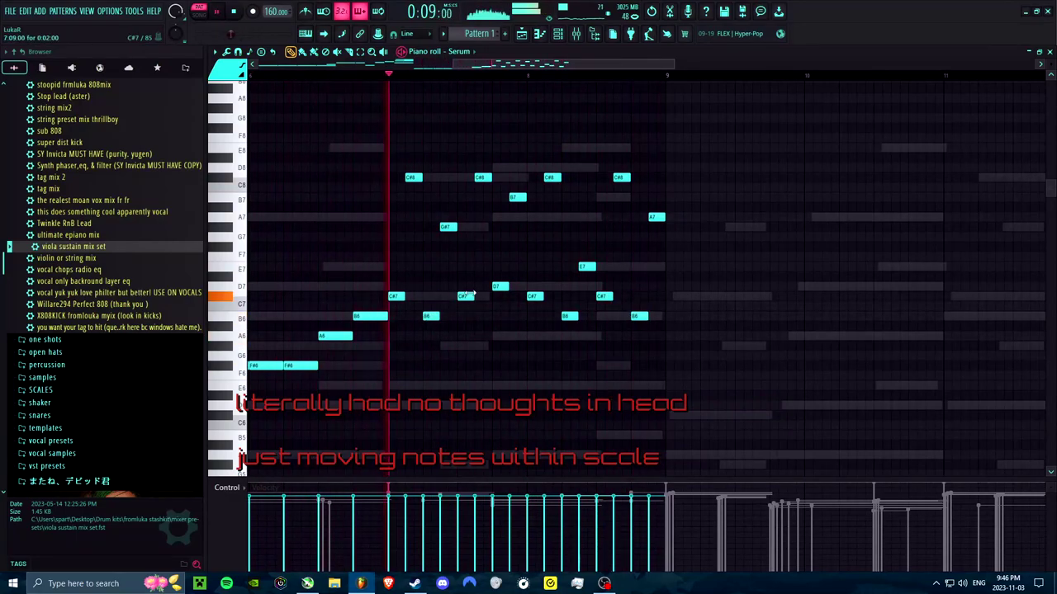
{"action": "scroll", "coordinate": [561, 231], "scroll_direction": "up", "scroll_amount": 2}
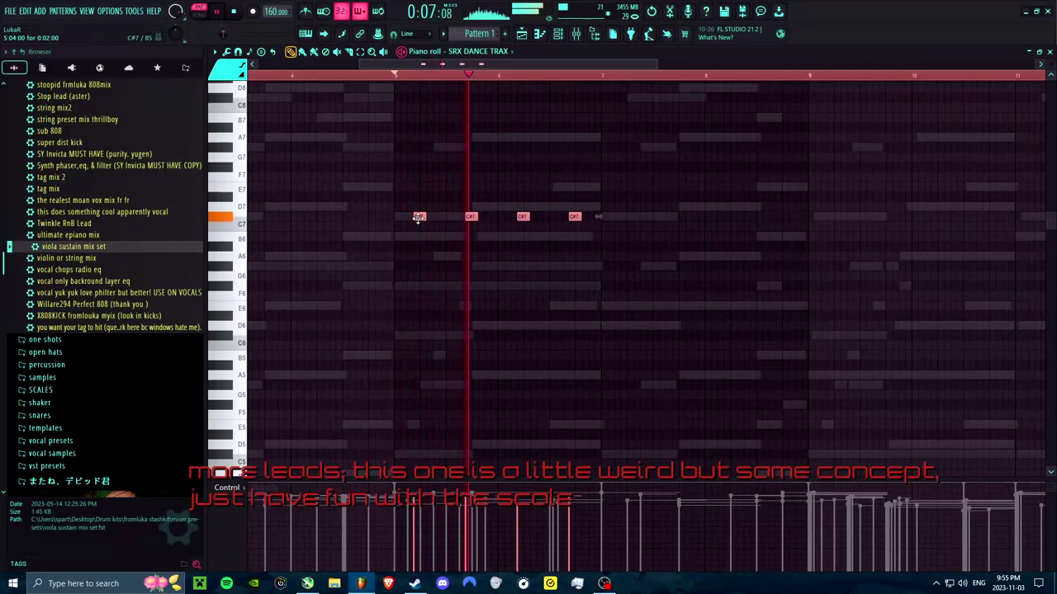
Delete the SRX KEYBOARDS #2 channel and route SRX DANCE TRAX to mixer Insert 8.
{"action": "key", "text": "F6"}
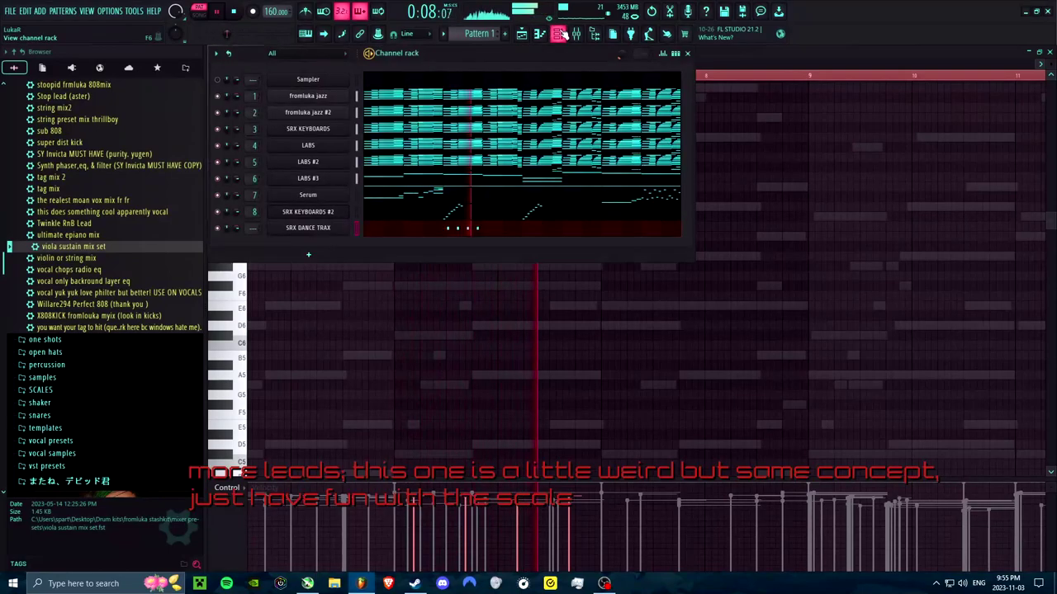
{"action": "right_click", "coordinate": [328, 211]}
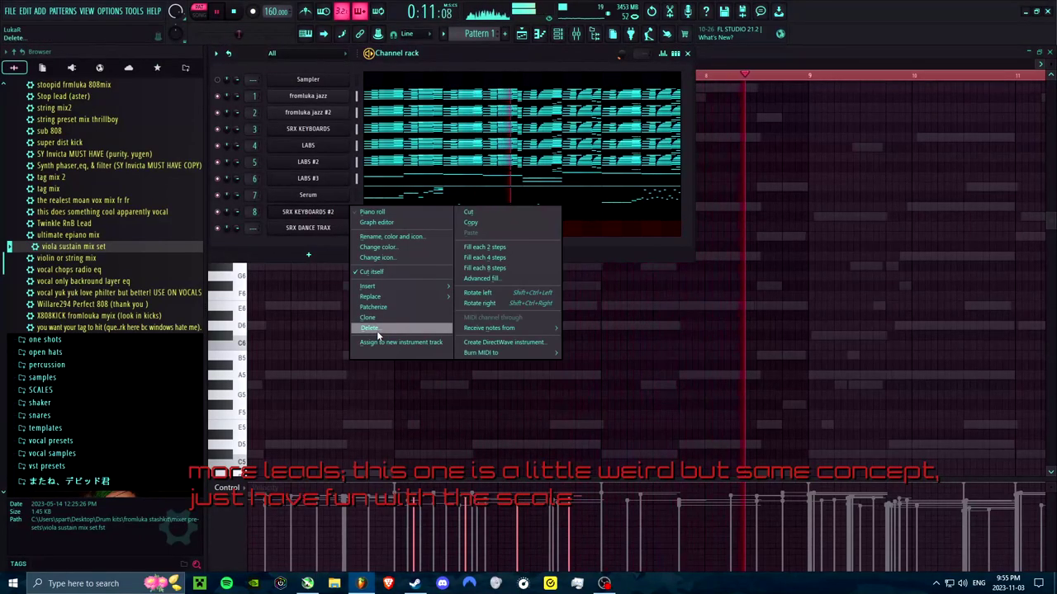
{"action": "left_click", "coordinate": [377, 328]}
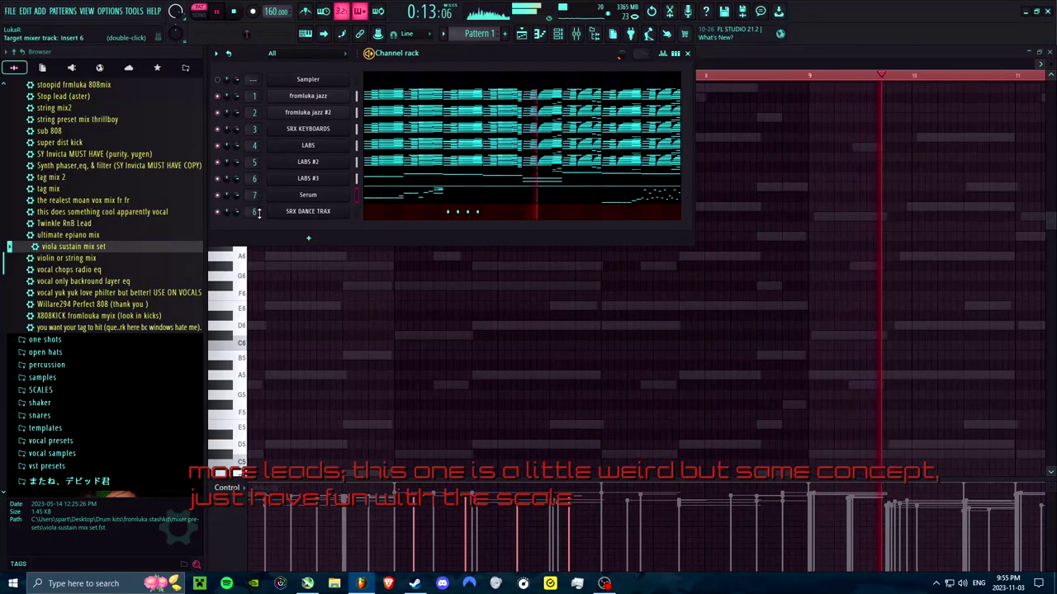
{"action": "left_click", "coordinate": [686, 53]}
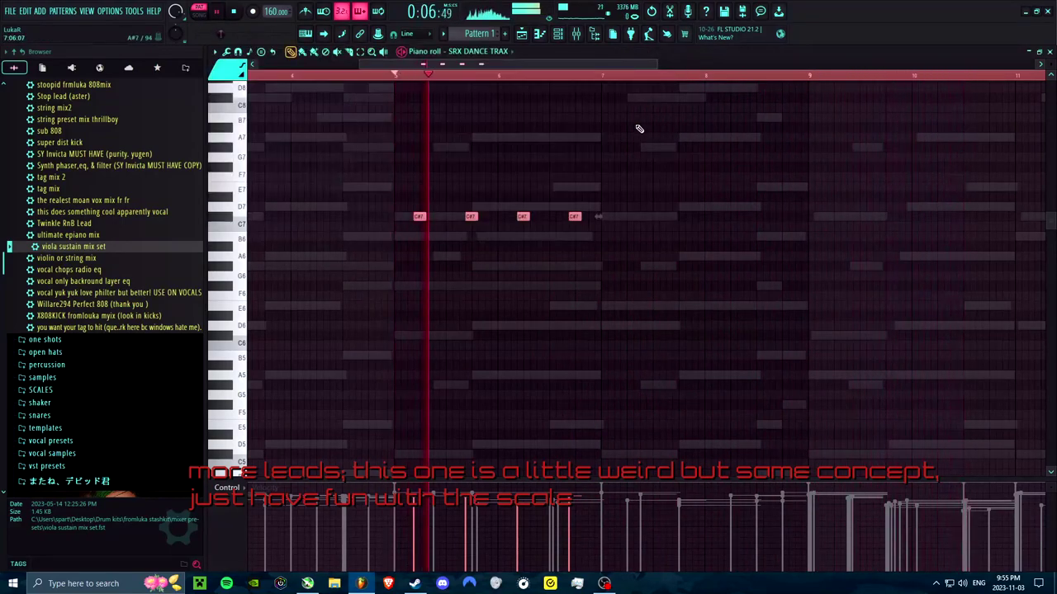
Boost band 6 of Insert 8's Fruity parametric EQ 2 about 3.3 dB at 2936 Hz and set the insert's volume to about -7.8 dB.
{"action": "left_click", "coordinate": [578, 35]}
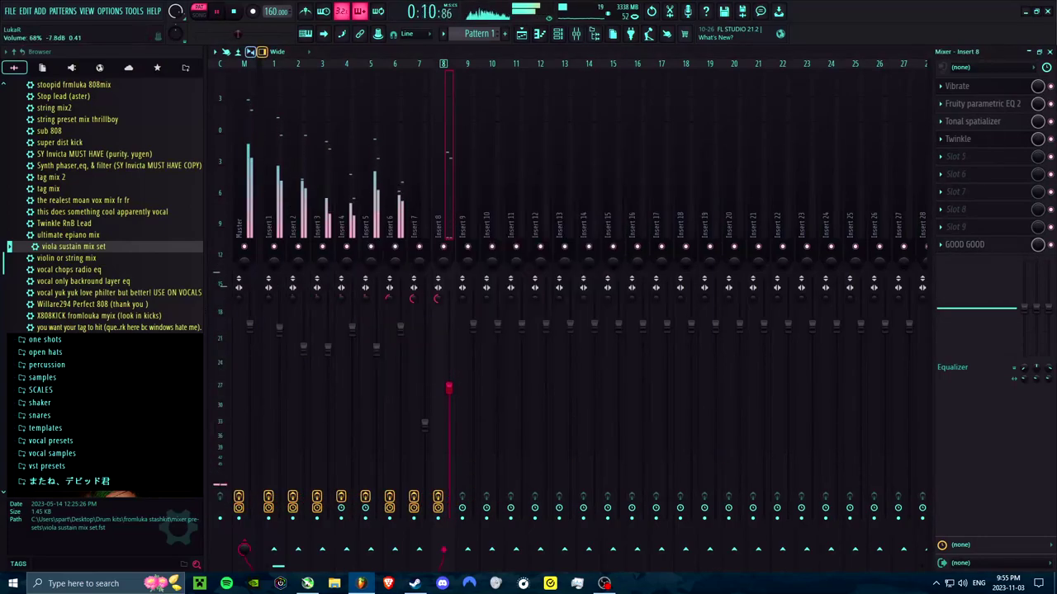
{"action": "key", "text": "F9"}
{"action": "left_click_drag", "start_coordinate": [649, 215], "coordinate": [732, 312]}
{"action": "key", "text": "F9"}
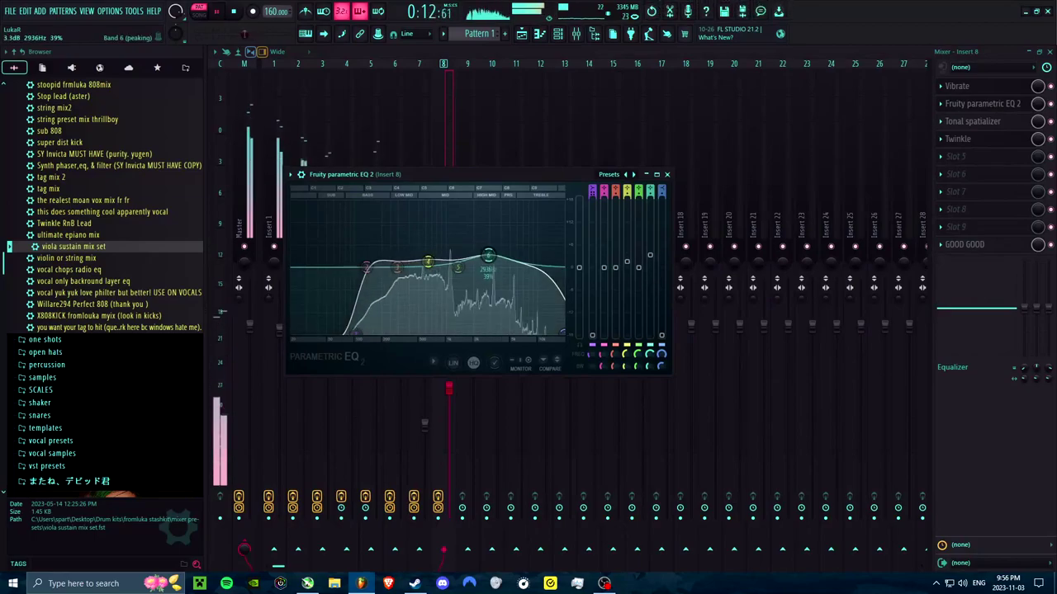
{"action": "key", "text": "Escape"}
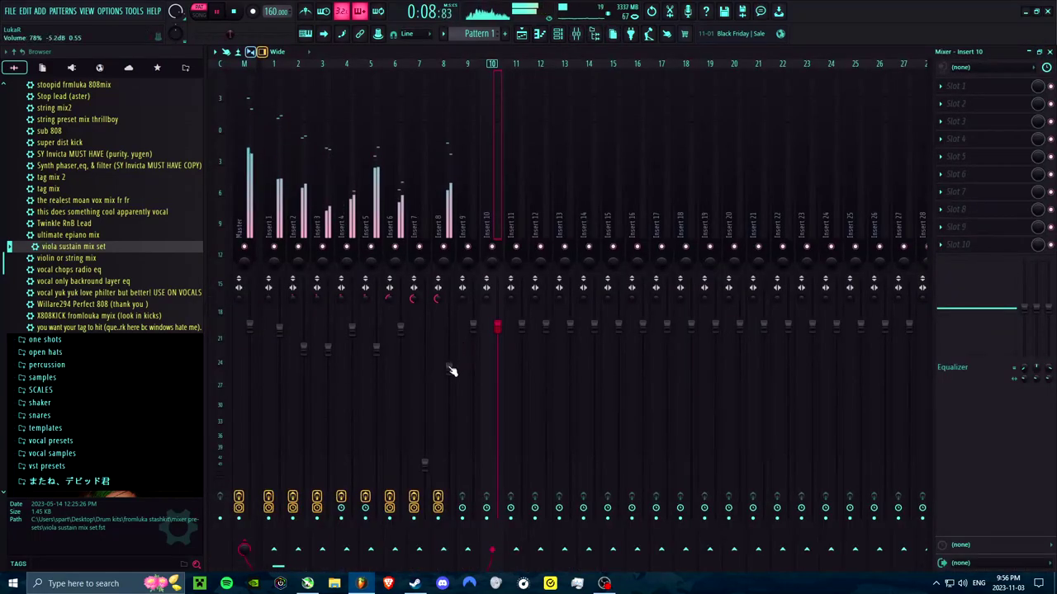
{"action": "left_click", "coordinate": [448, 388]}
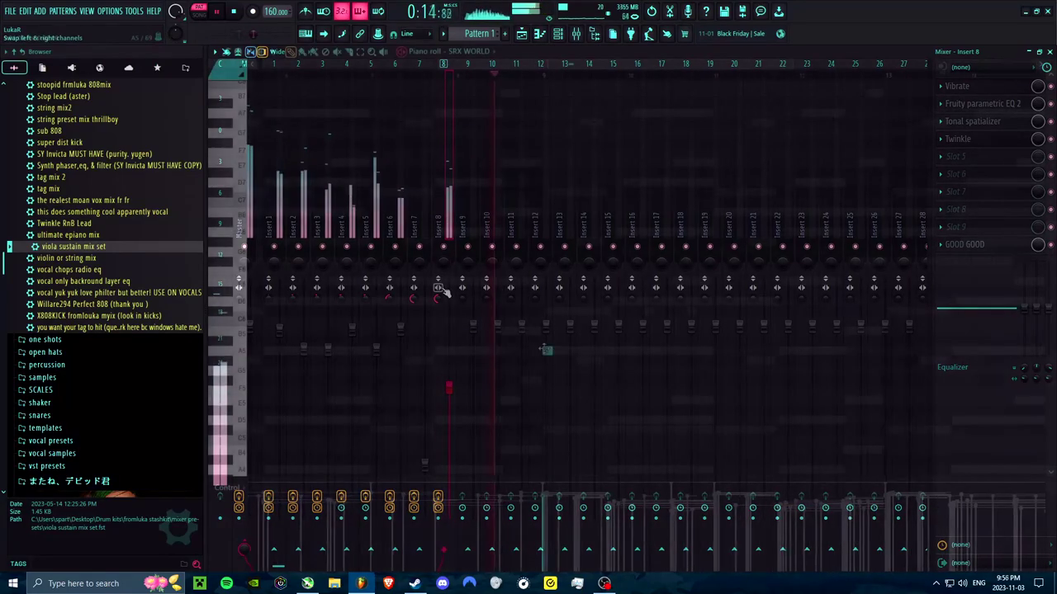
In the SRX WORLD part, continue bar 9's A5 with C#6 and G#6, and add E5, D6 and C#6 from bar 11.
{"action": "left_click", "coordinate": [587, 312]}
{"action": "left_click", "coordinate": [613, 242]}
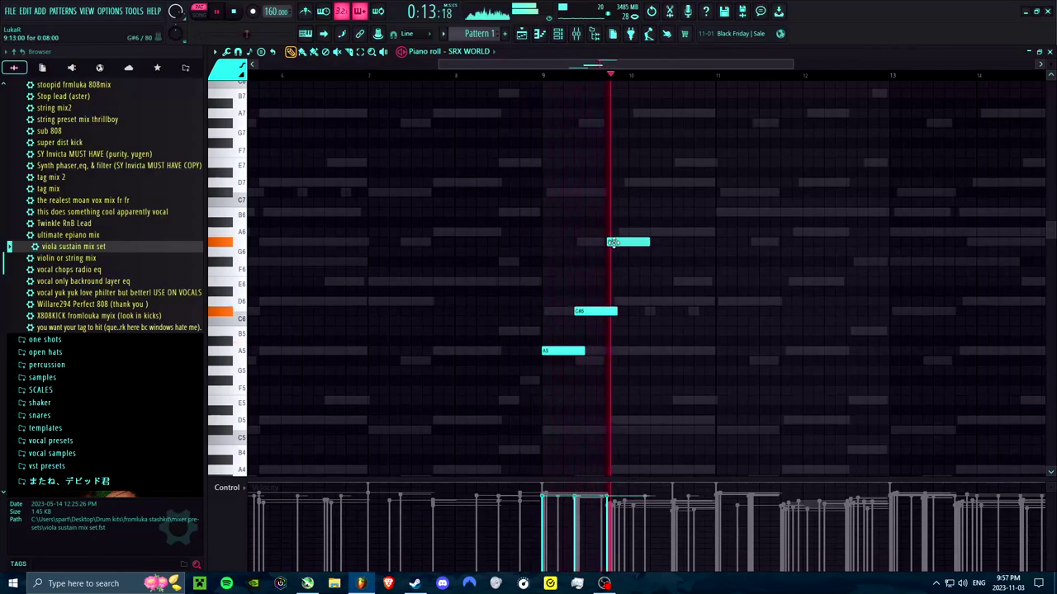
{"action": "left_click", "coordinate": [605, 403]}
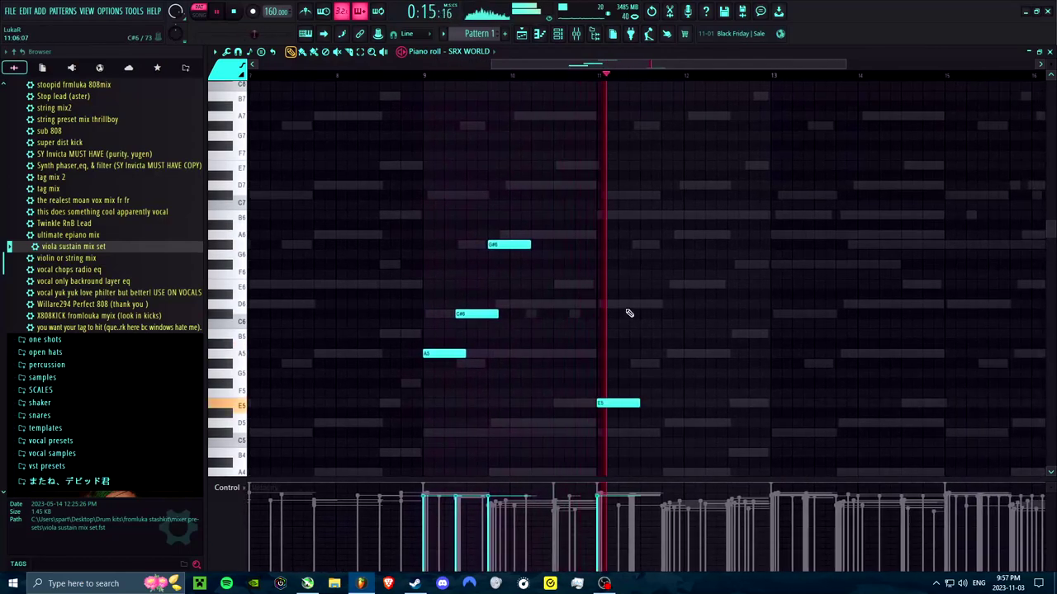
{"action": "left_click", "coordinate": [640, 304]}
{"action": "left_click", "coordinate": [679, 285]}
{"action": "key", "text": "space"}
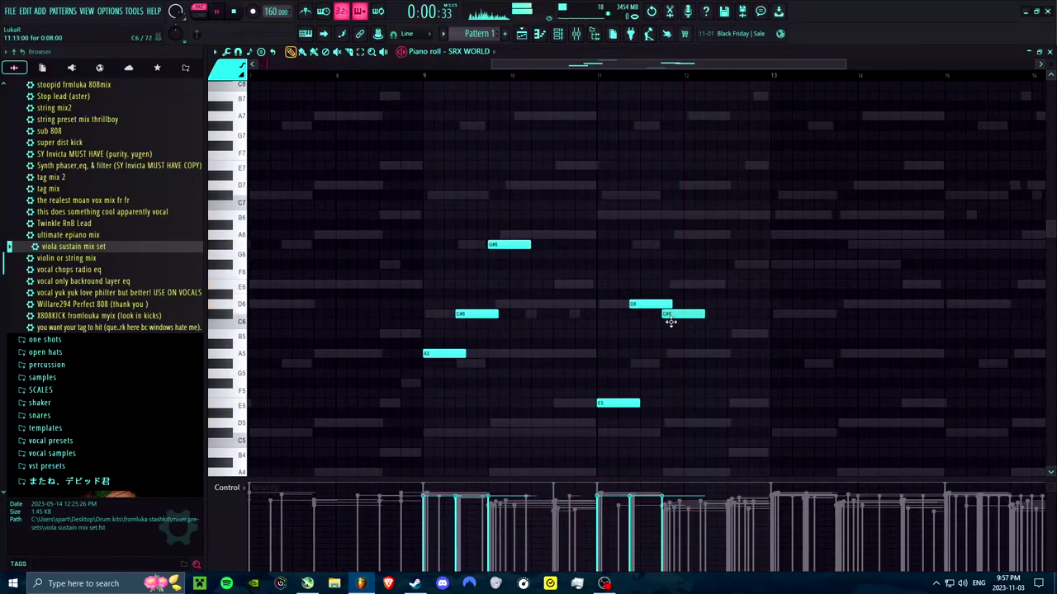
{"action": "scroll", "coordinate": [578, 322], "scroll_direction": "down", "scroll_amount": 1}
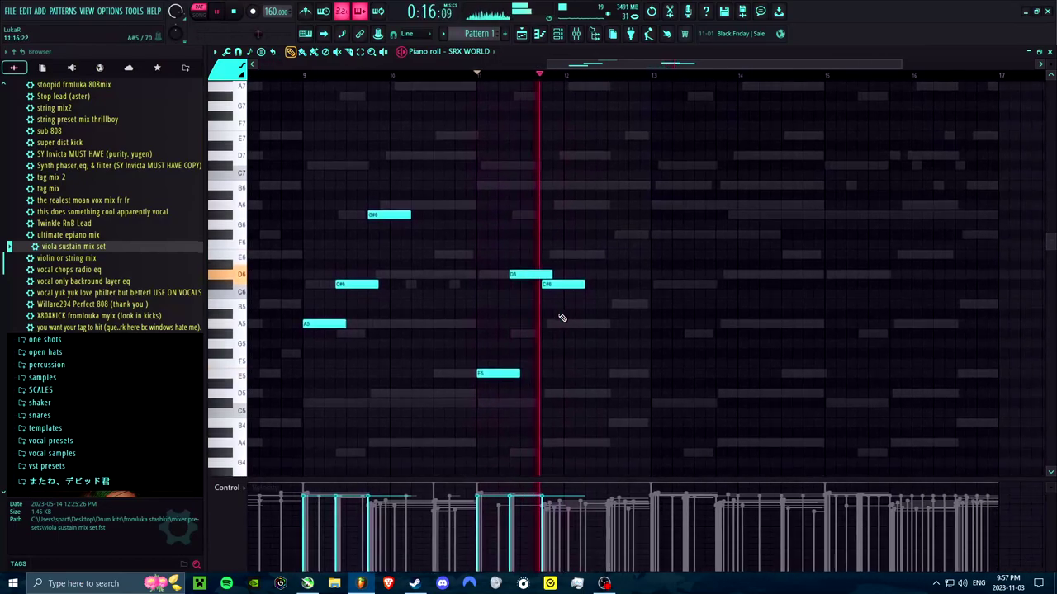
Duplicate the SRX WORLD phrase at bar 13 and rework the copy's opening into a shortened A5, G#5 and C#6.
{"action": "key", "text": "ctrl+b"}
{"action": "left_click_drag", "start_coordinate": [603, 322], "coordinate": [667, 322]}
{"action": "left_click", "coordinate": [678, 364]}
{"action": "right_click", "coordinate": [681, 363]}
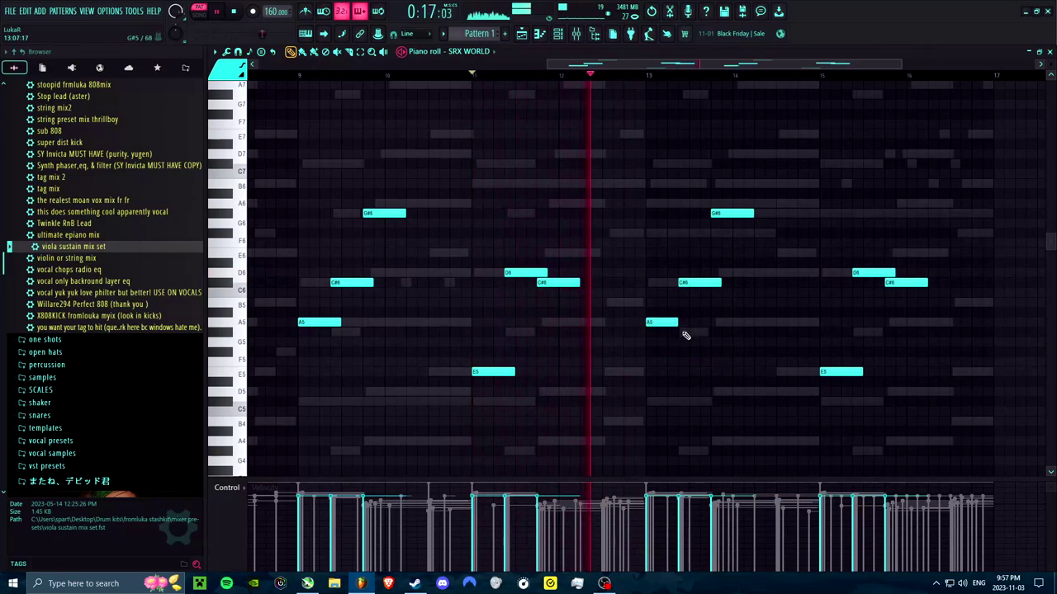
{"action": "left_click_drag", "start_coordinate": [695, 287], "coordinate": [709, 282]}
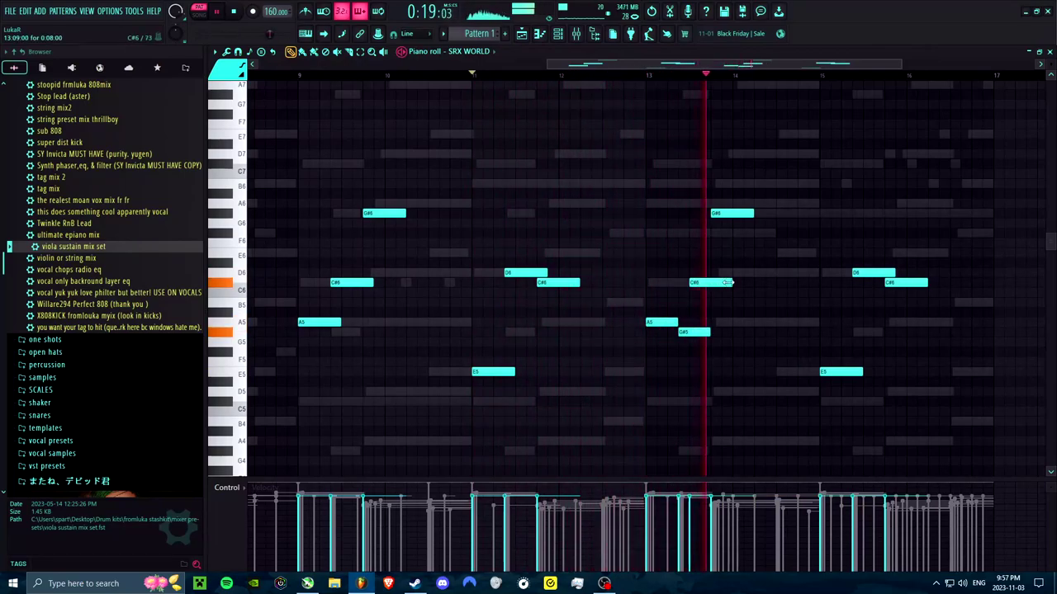
{"action": "right_click", "coordinate": [724, 283]}
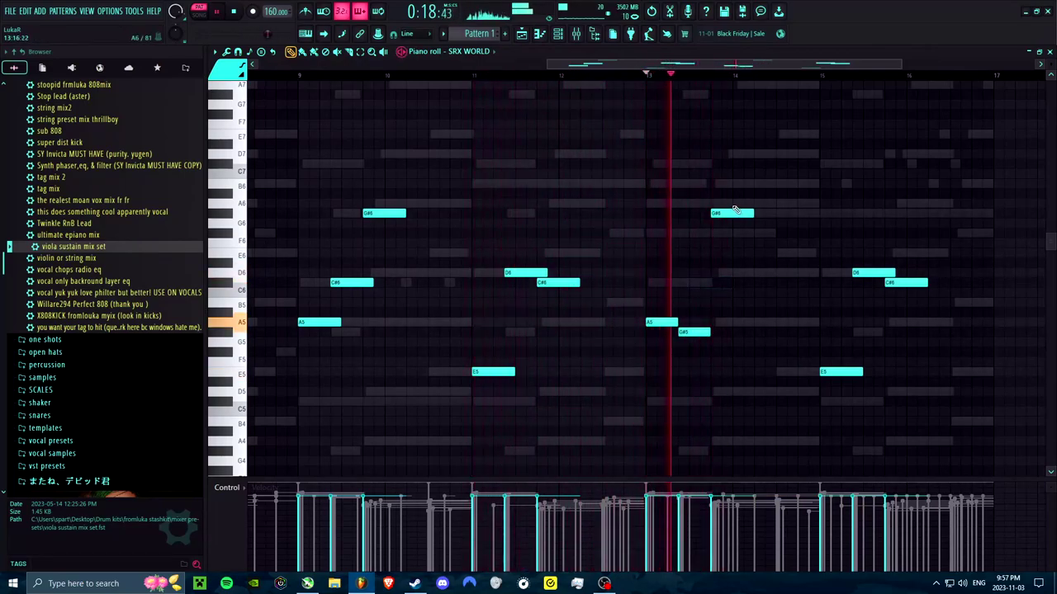
{"action": "left_click_drag", "start_coordinate": [728, 215], "coordinate": [733, 281]}
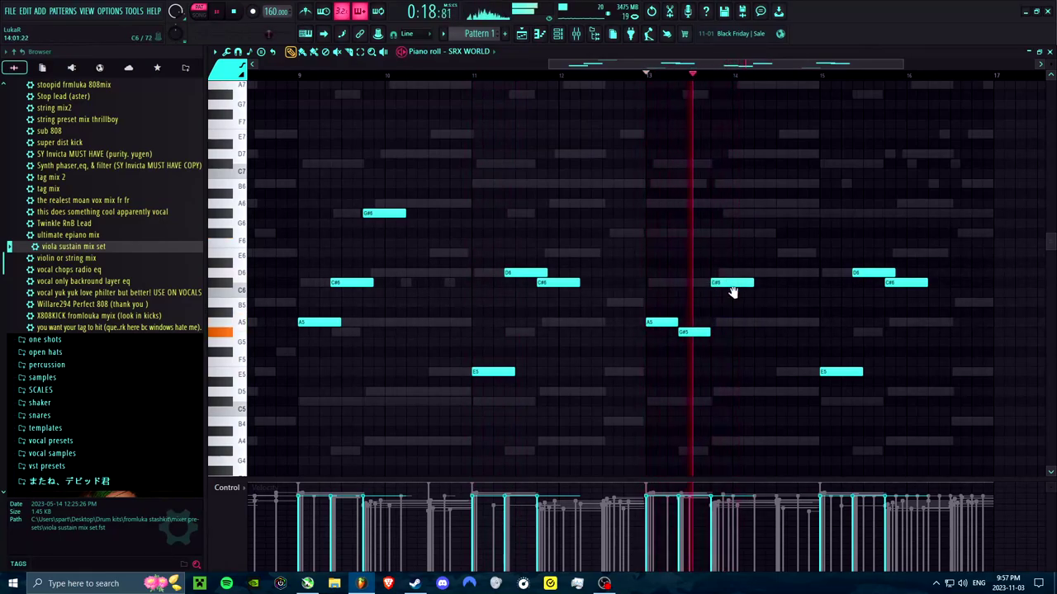
Raise the three notes of the copied phrase from bar 15 to G#6, F#6 and E6.
{"action": "scroll", "coordinate": [732, 283], "scroll_direction": "right", "scroll_amount": 3}
{"action": "scroll", "coordinate": [731, 284], "scroll_direction": "down", "scroll_amount": 2}
{"action": "left_click_drag", "start_coordinate": [706, 355], "coordinate": [730, 191]}
{"action": "mouse_move", "coordinate": [706, 263]}
{"action": "left_mouse_down"}
{"action": "mouse_move", "coordinate": [707, 195]}
{"action": "mouse_move", "coordinate": [738, 215]}
{"action": "left_mouse_up"}
{"action": "left_click_drag", "start_coordinate": [771, 263], "coordinate": [772, 234]}
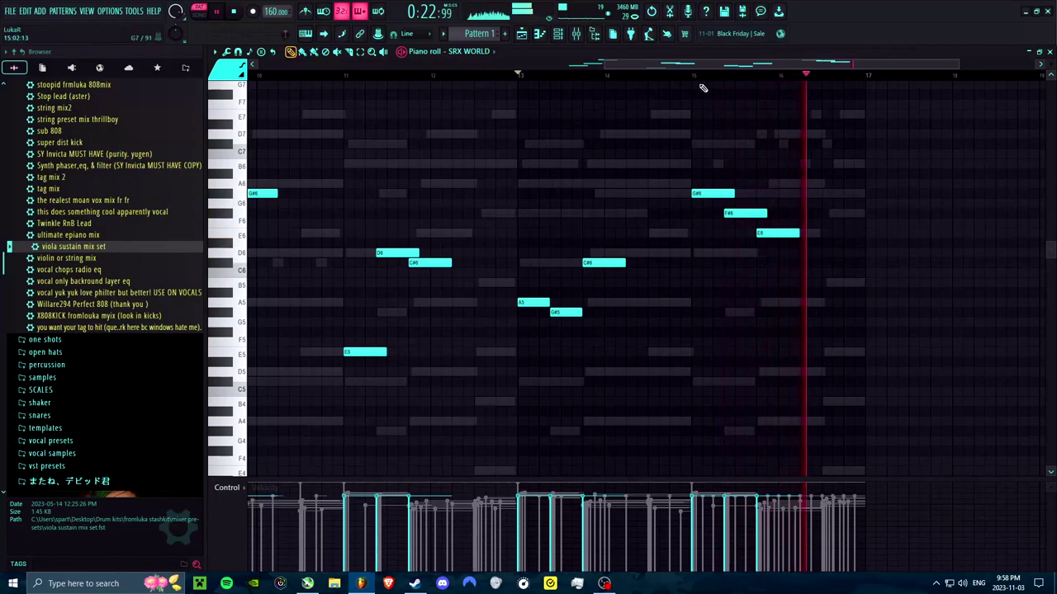
Set the three SRX WORLD notes from bar 15 to B6, G#6 and C#7.
{"action": "left_click_drag", "start_coordinate": [706, 193], "coordinate": [704, 165]}
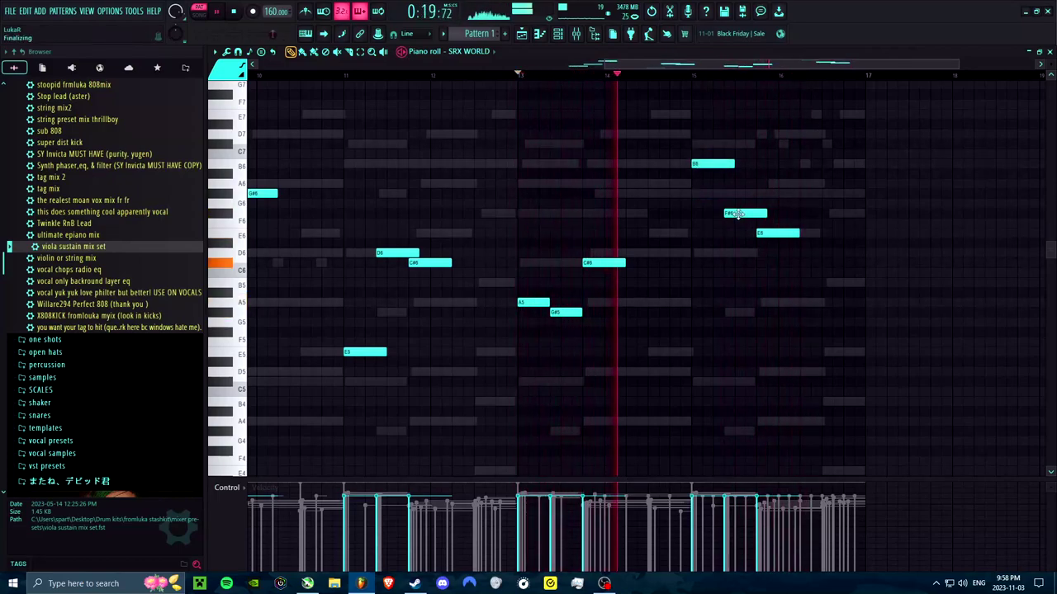
{"action": "left_click_drag", "start_coordinate": [743, 213], "coordinate": [745, 193]}
{"action": "left_click_drag", "start_coordinate": [772, 232], "coordinate": [771, 146]}
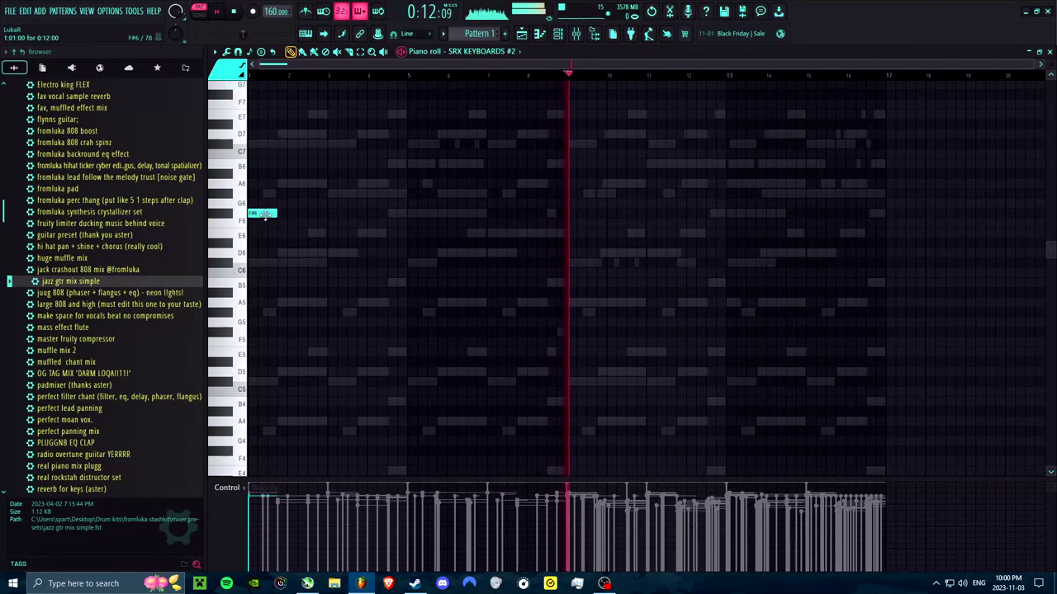
Continue the SRX KEYBOARDS #2 melody after the opening F#6 with A6, G#6, D6 and a short E6 in bar 3.
{"action": "left_click", "coordinate": [295, 184]}
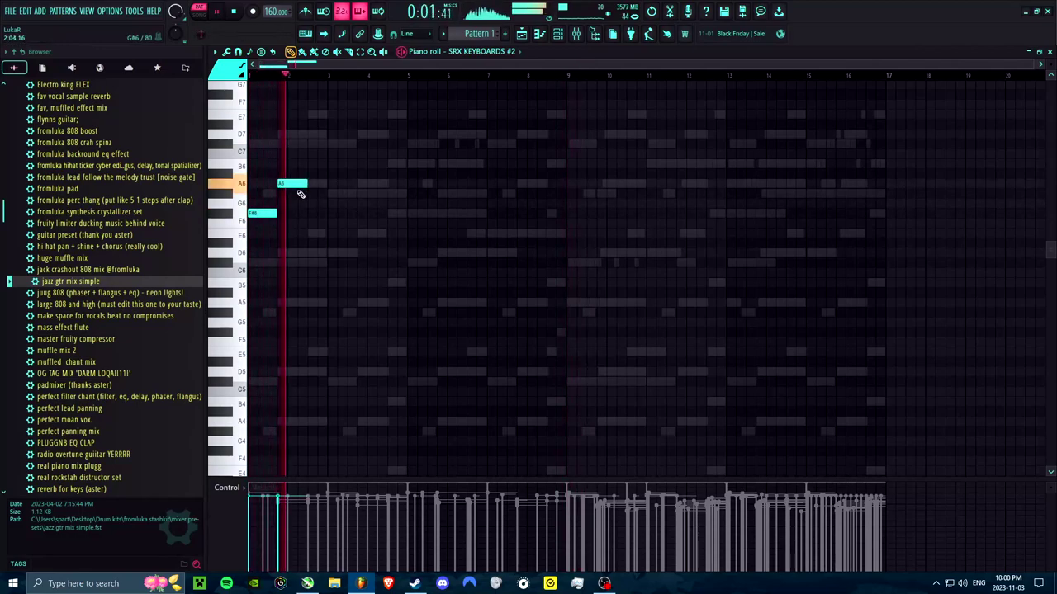
{"action": "left_click", "coordinate": [311, 194]}
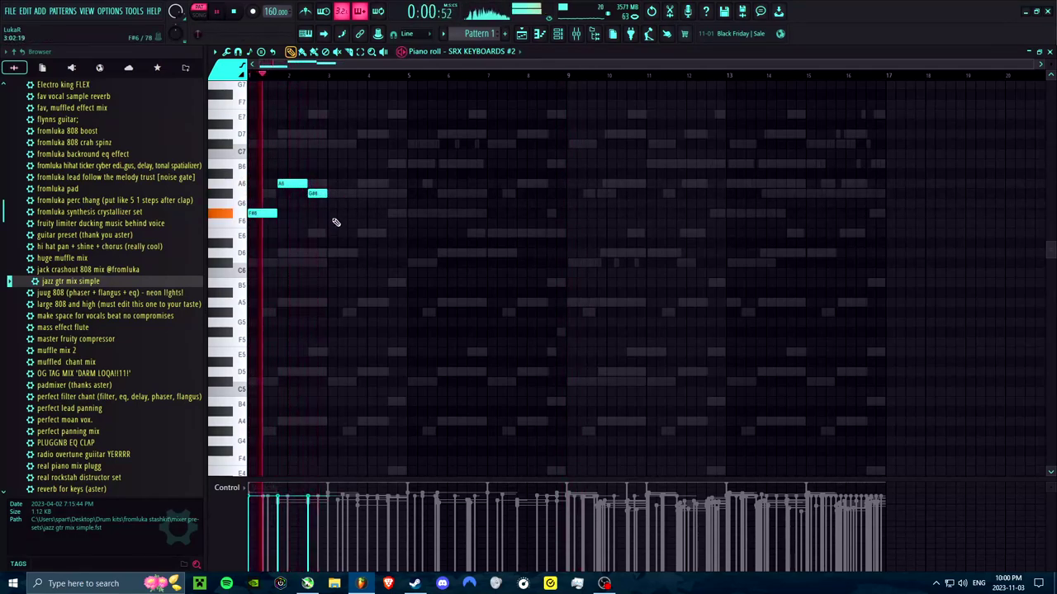
{"action": "left_click", "coordinate": [330, 251]}
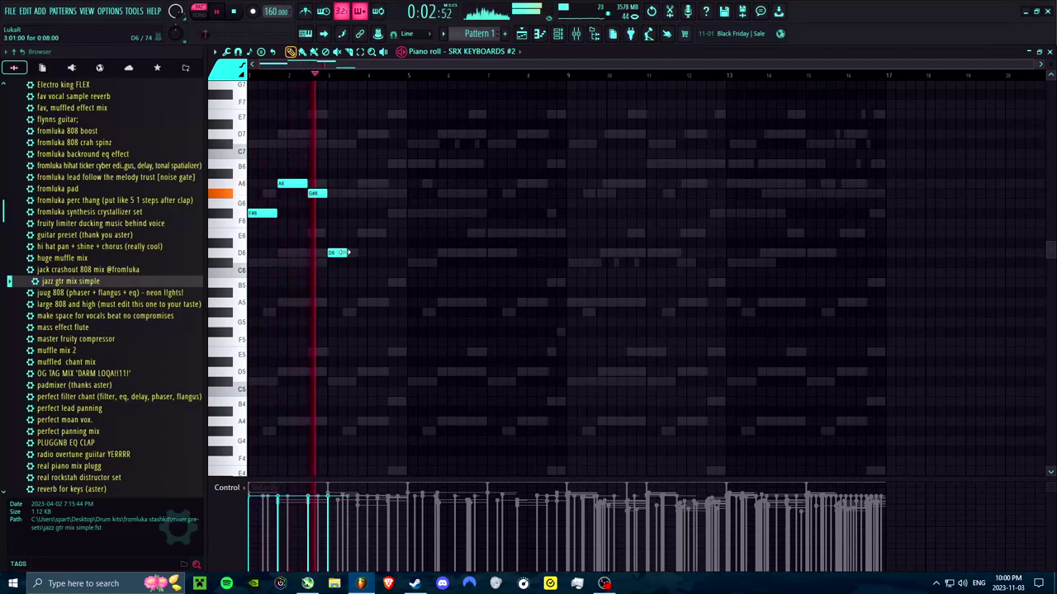
{"action": "left_click", "coordinate": [357, 233]}
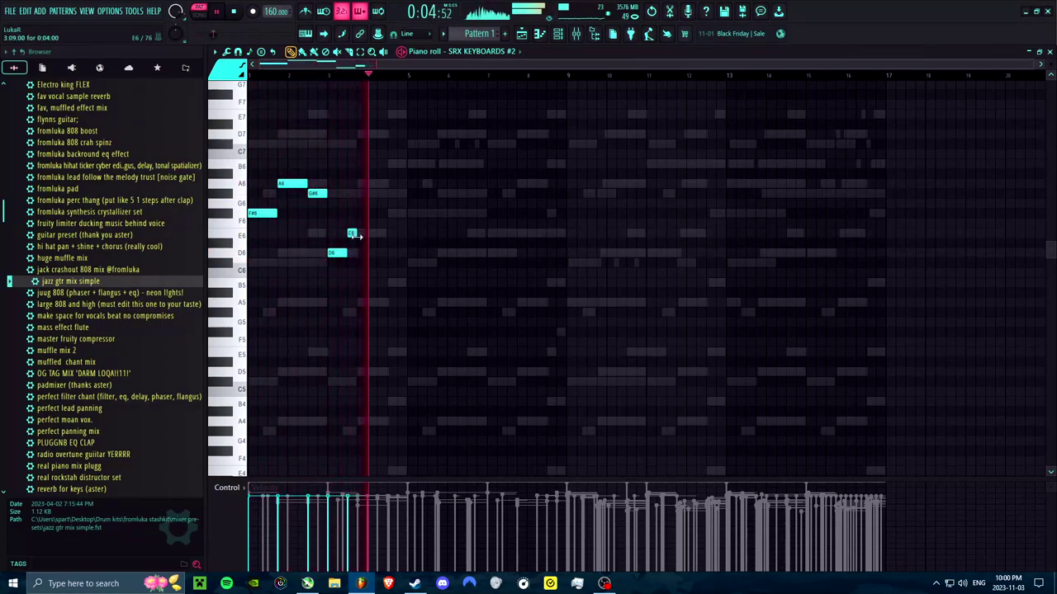
Raise bar 3's short E6 to C#7 and complete the phrase through bar 4 with a short A6, a long G#6 and B6.
{"action": "key", "text": "space"}
{"action": "scroll", "coordinate": [355, 234], "scroll_direction": "up", "scroll_amount": 4}
{"action": "key", "text": "space"}
{"action": "left_click_drag", "start_coordinate": [356, 235], "coordinate": [355, 145]}
{"action": "left_click", "coordinate": [362, 184]}
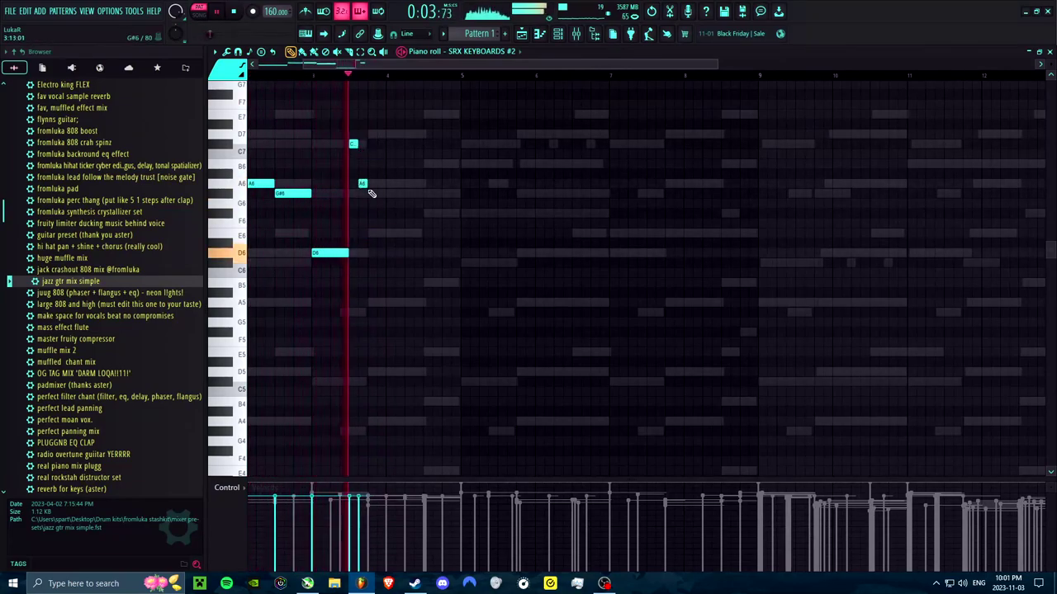
{"action": "left_click", "coordinate": [371, 193]}
{"action": "key", "text": "space"}
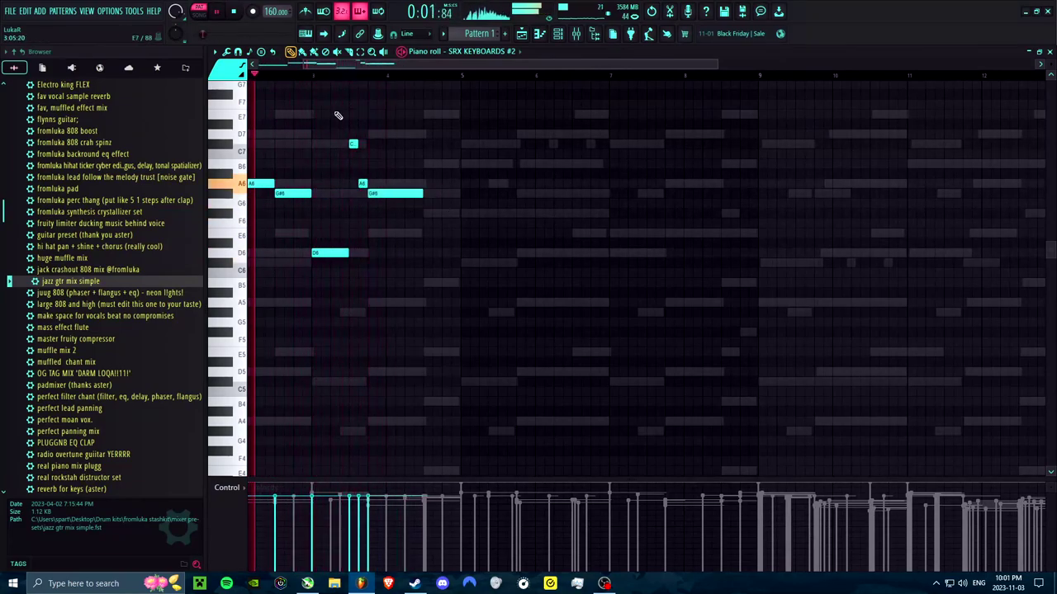
{"action": "left_click", "coordinate": [434, 164]}
{"action": "left_click_drag", "start_coordinate": [476, 164], "coordinate": [464, 169]}
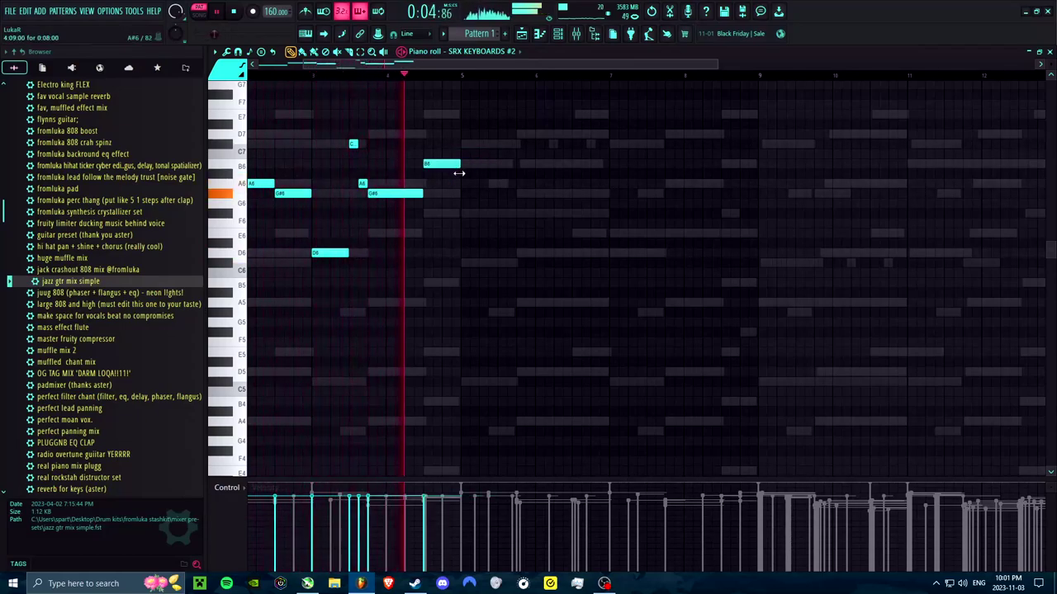
{"action": "key", "text": "space"}
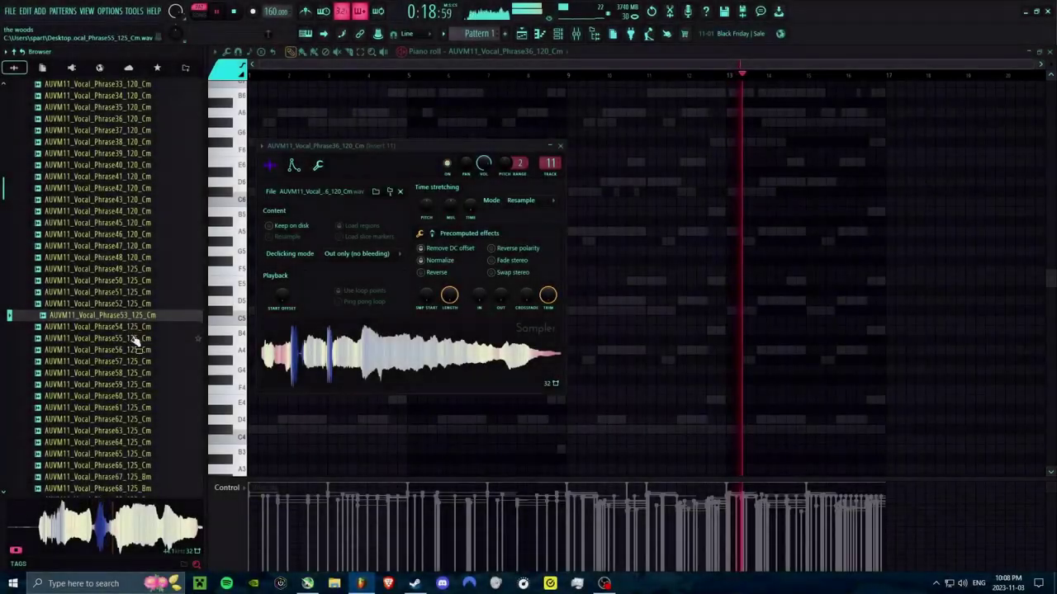
Load AUVM11_Vocal_Phrase55_125_Cm into the Insert 11 sampler channel and close its window.
{"action": "scroll", "coordinate": [135, 340], "scroll_direction": "down", "scroll_amount": 1}
{"action": "left_click", "coordinate": [231, 314]}
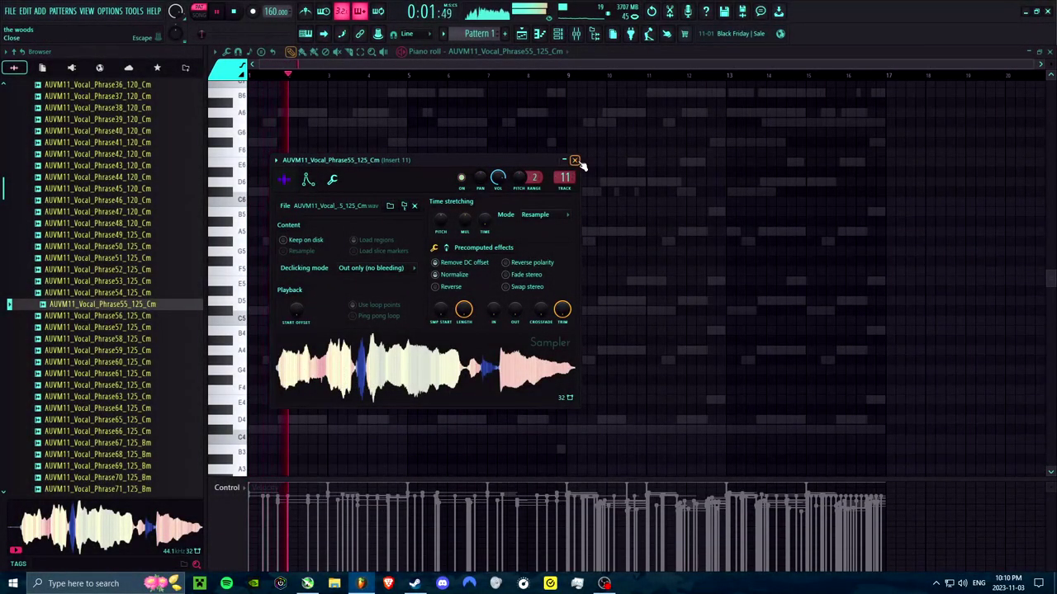
{"action": "left_click", "coordinate": [575, 161]}
{"action": "key", "text": "space"}
{"action": "key", "text": "space"}
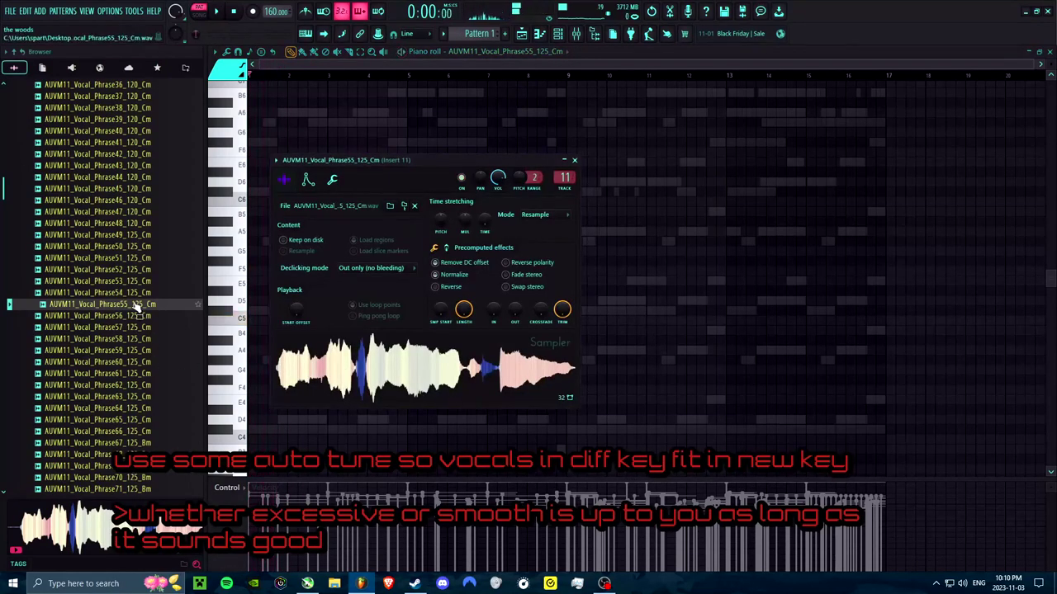
{"action": "left_click", "coordinate": [577, 160]}
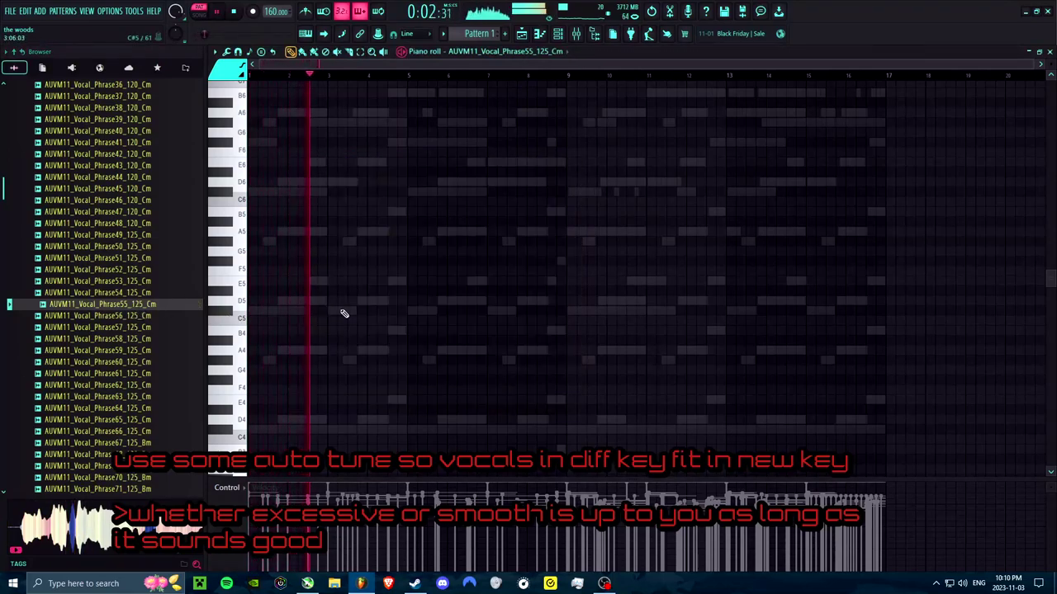
Place two-bar C#5 notes for the Phrase55 vocal at bars 3 and 11.
{"action": "left_click", "coordinate": [344, 314]}
{"action": "key", "text": "space"}
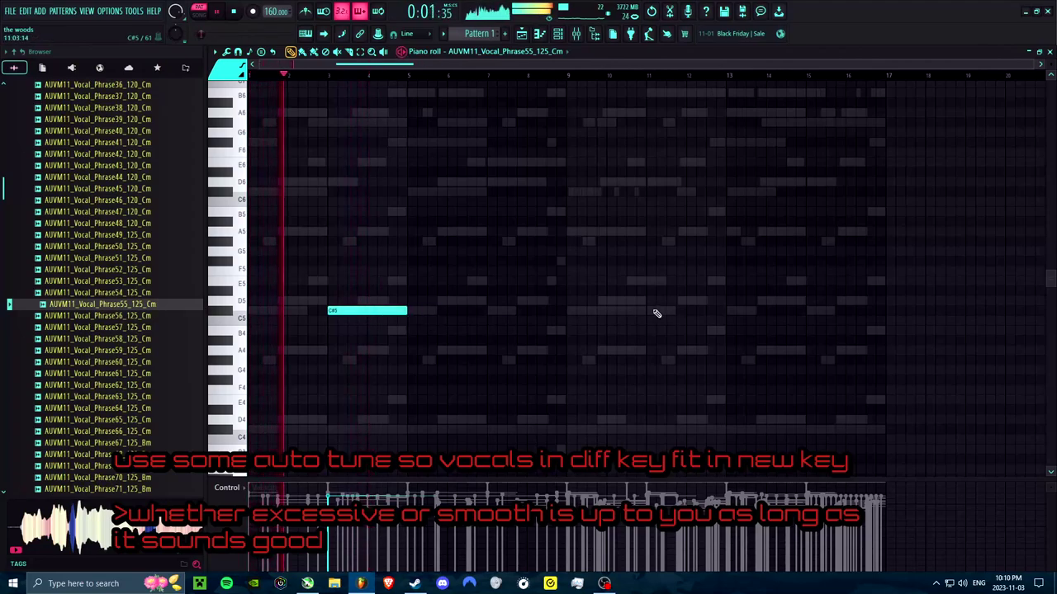
{"action": "left_click", "coordinate": [648, 312]}
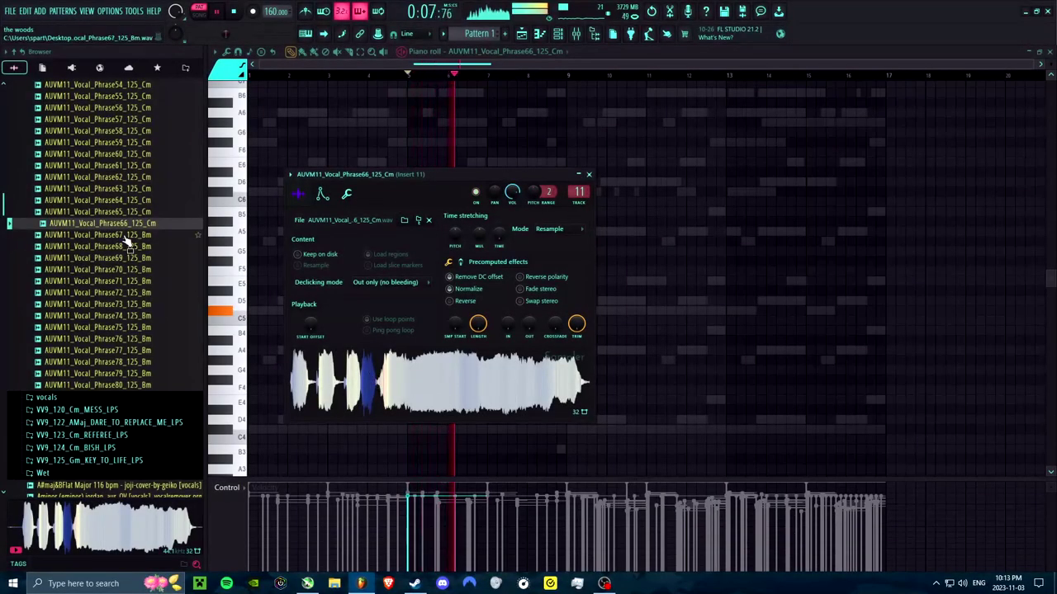
Replace the vocal sampler's phrase with AUVM11_Vocal_Phrase67_125_Bm and close the sampler window.
{"action": "left_click_drag", "start_coordinate": [126, 236], "coordinate": [388, 384]}
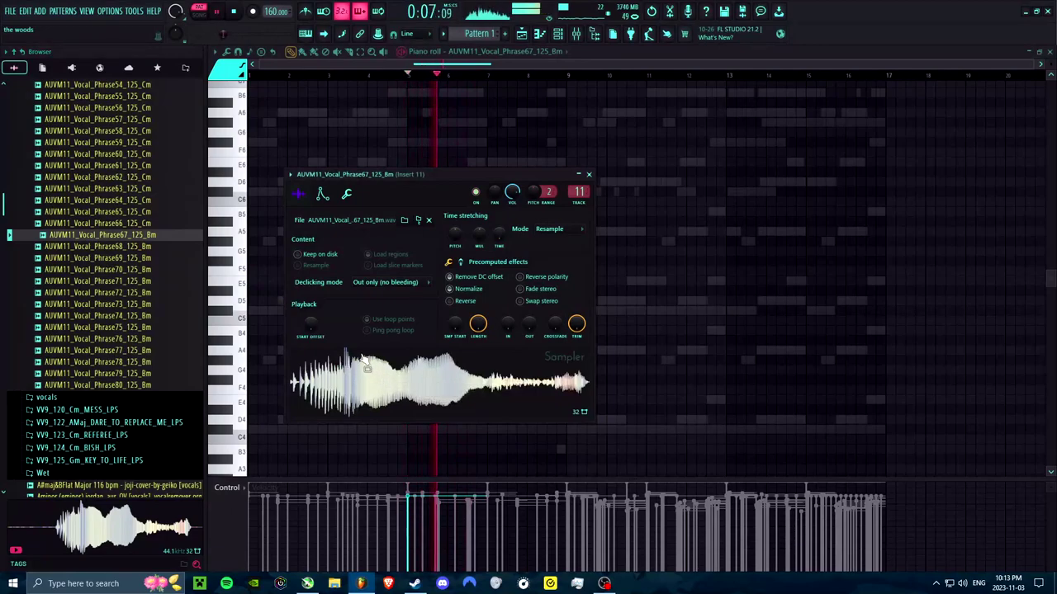
{"action": "left_click", "coordinate": [590, 174]}
{"action": "key", "text": "space"}
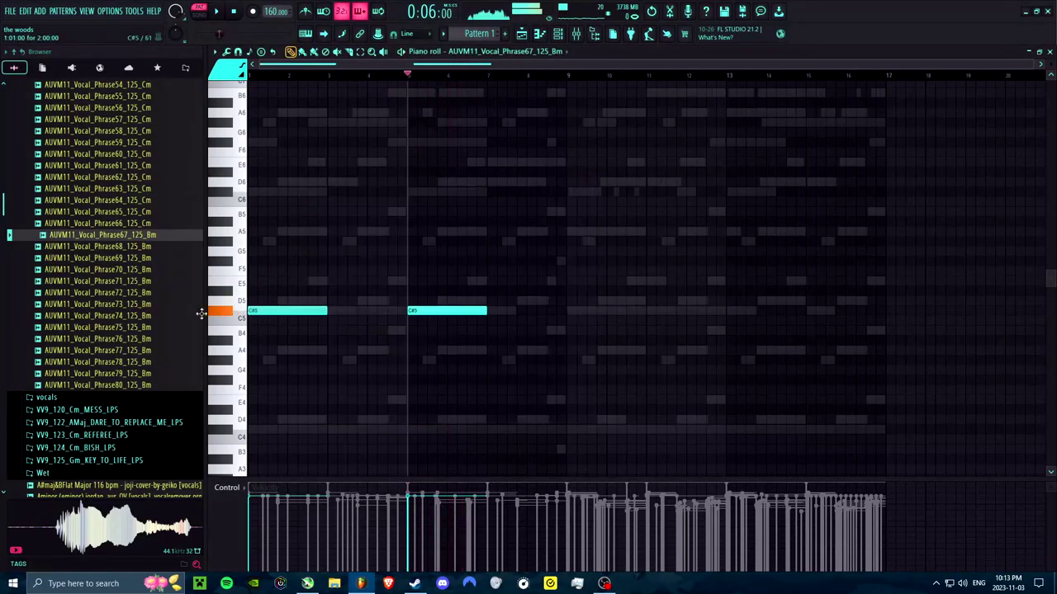
Reduce the Phrase67 vocal to short C#5 notes at bars 1 and 9, deleting bar 5's note and trimming bar 1's to half a bar.
{"action": "right_click", "coordinate": [410, 312]}
{"action": "key", "text": "space"}
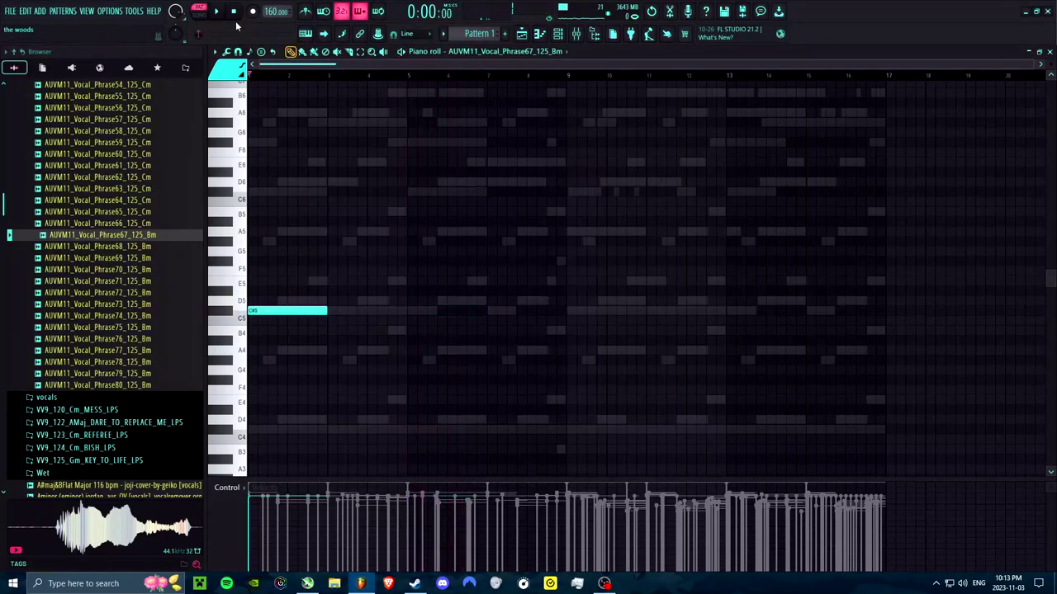
{"action": "left_click_drag", "start_coordinate": [328, 309], "coordinate": [258, 332]}
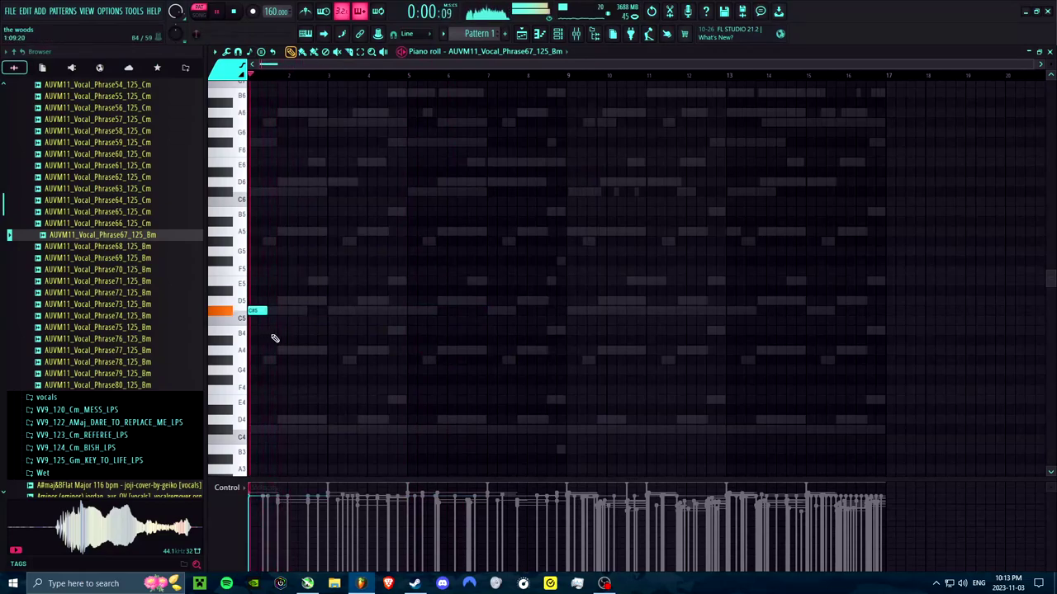
{"action": "left_click", "coordinate": [570, 310]}
{"action": "left_click", "coordinate": [608, 369]}
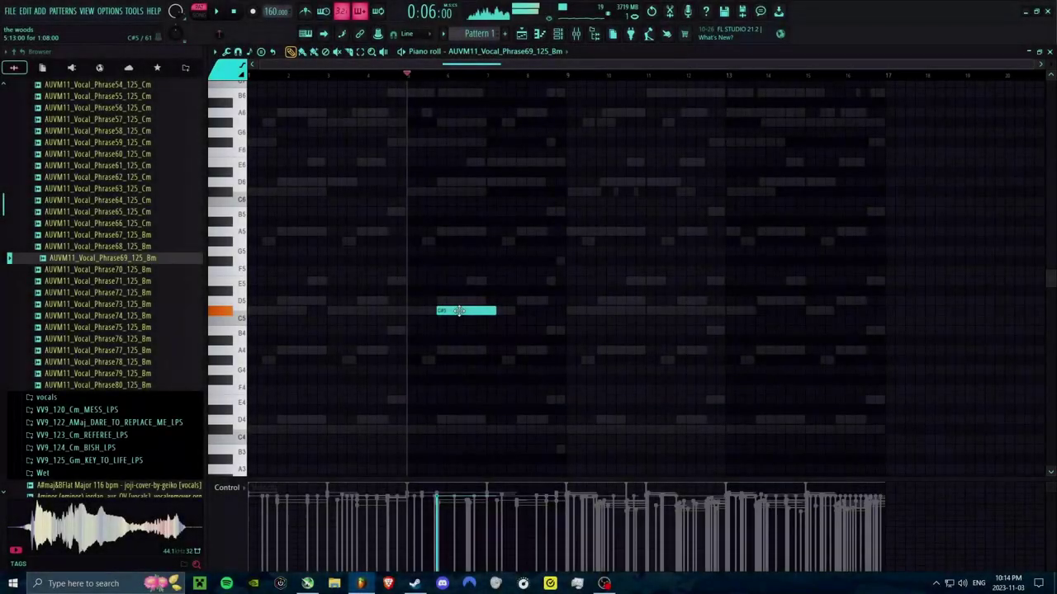
Shift the Phrase69 vocal's C#5 note slightly earlier in bar 5.
{"action": "key", "text": "space"}
{"action": "left_click_drag", "start_coordinate": [459, 311], "coordinate": [451, 315]}
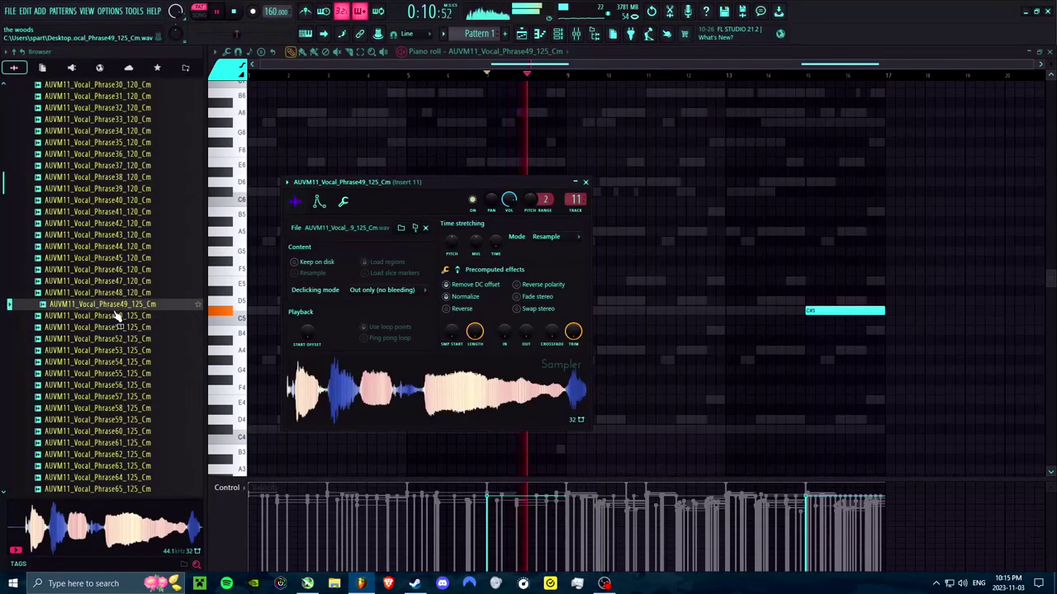
Replace the vocal sampler's phrase with AUVM11_Vocal_Phrase50_125_Cm and play the pattern from bar 5.
{"action": "left_click_drag", "start_coordinate": [116, 316], "coordinate": [403, 405]}
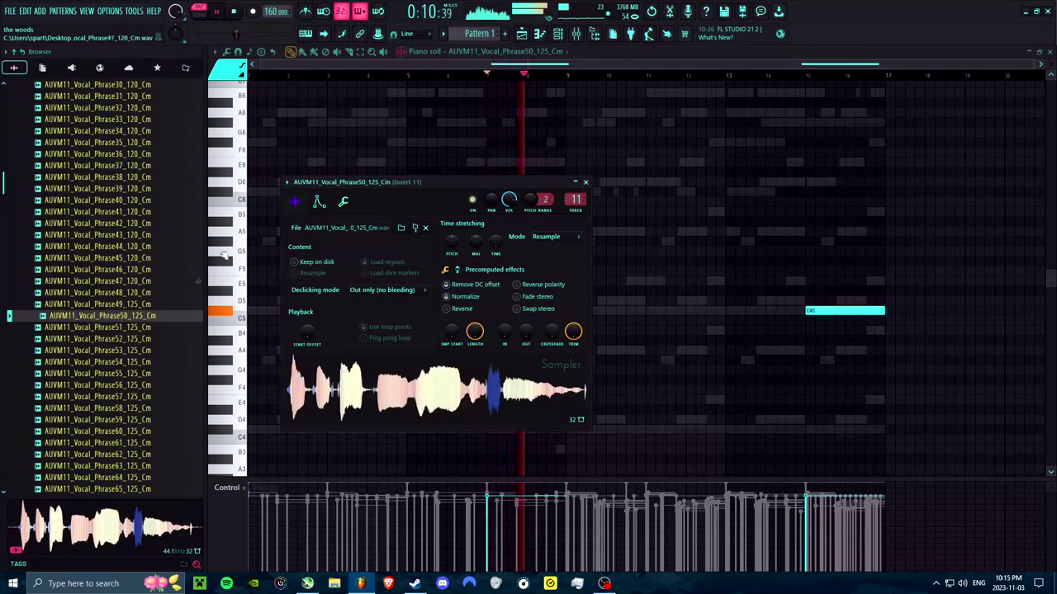
{"action": "key", "text": "Escape"}
{"action": "left_click", "coordinate": [412, 77]}
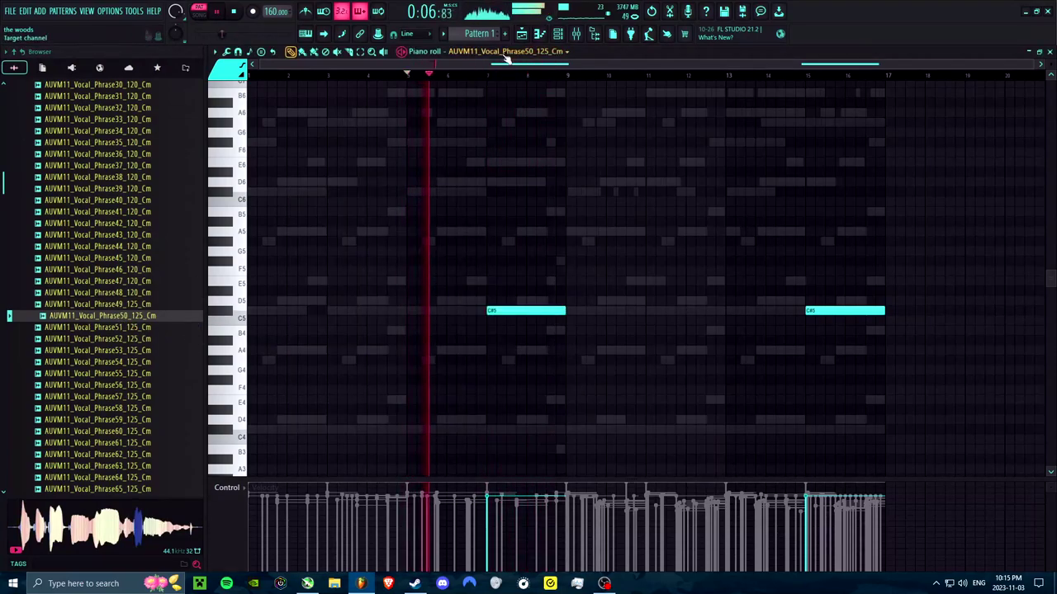
{"action": "left_click", "coordinate": [505, 53]}
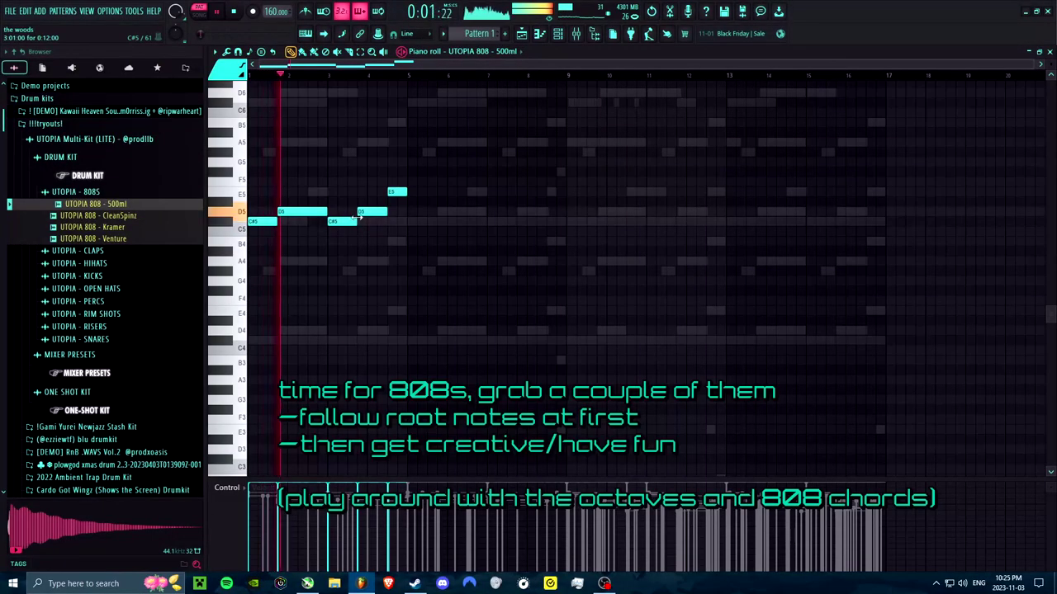
Duplicate the four-bar UTOPIA 808 - 500ml root-note phrase three times to fill the pattern through bar 16.
{"action": "key", "text": "ctrl+b"}
{"action": "key", "text": "ctrl+b"}
{"action": "key", "text": "ctrl+b"}
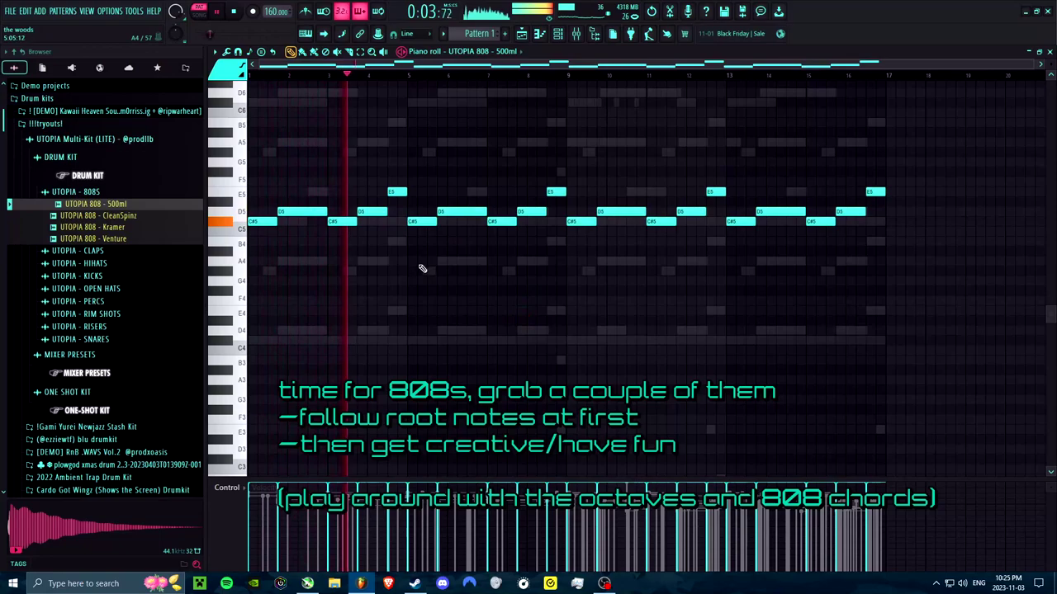
{"action": "scroll", "coordinate": [495, 292], "scroll_direction": "down", "scroll_amount": 3}
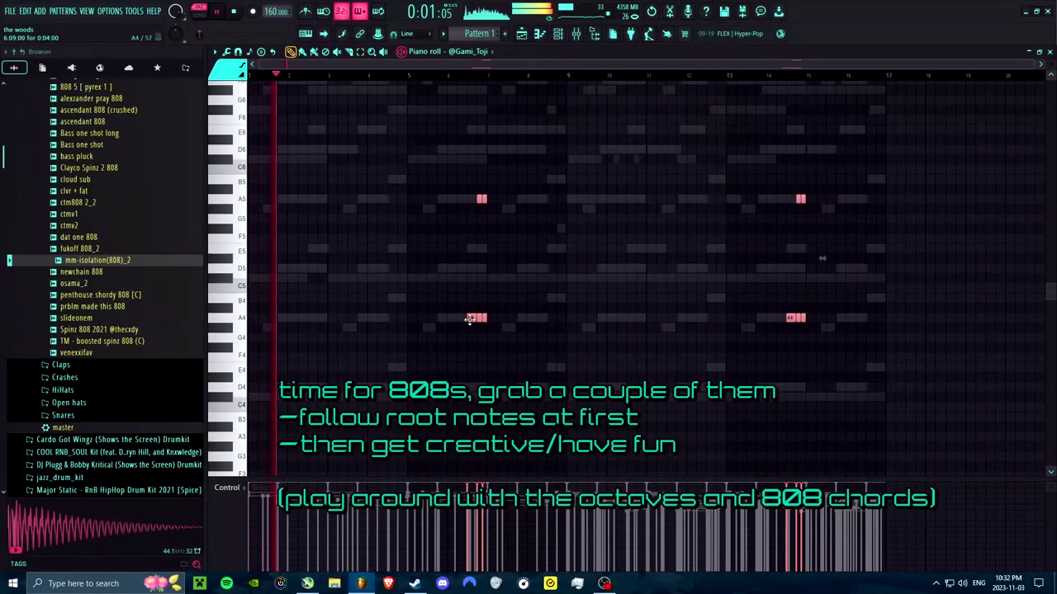
{"action": "left_click_drag", "start_coordinate": [469, 320], "coordinate": [311, 318]}
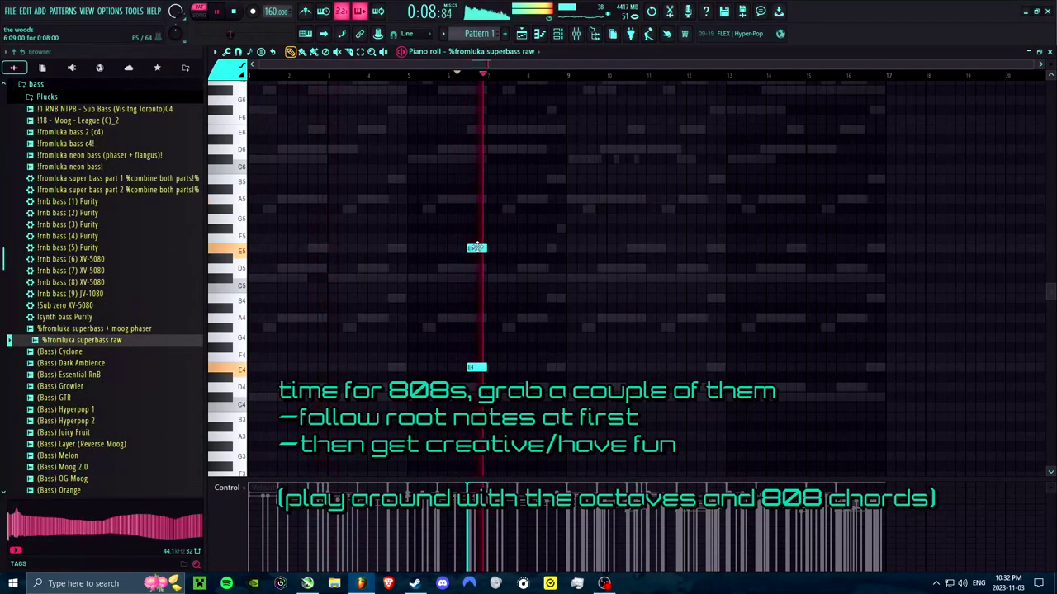
{"action": "double_click", "coordinate": [478, 247]}
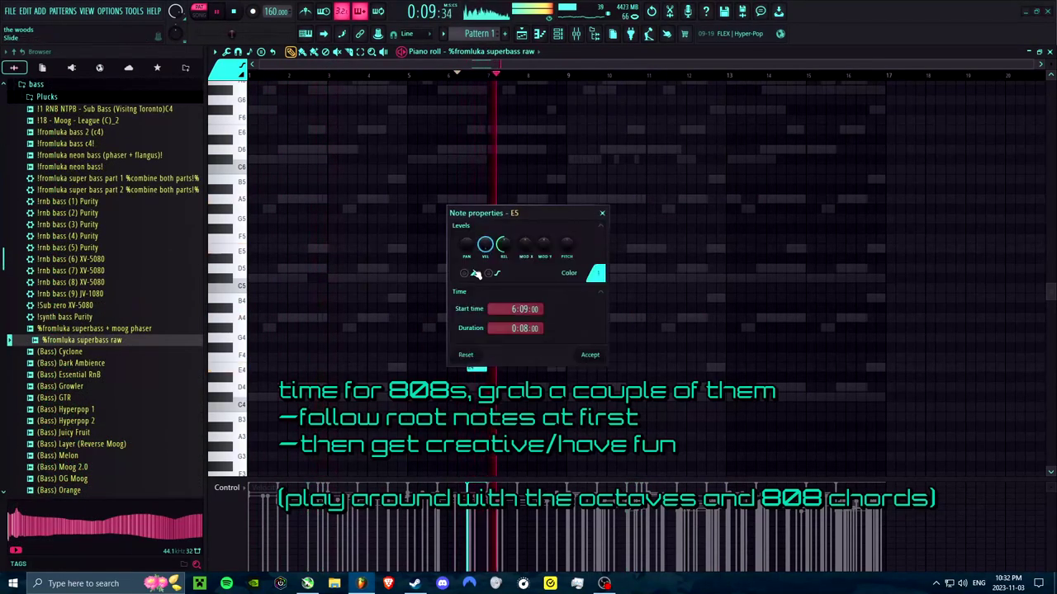
{"action": "key", "text": "space"}
{"action": "left_click", "coordinate": [587, 355]}
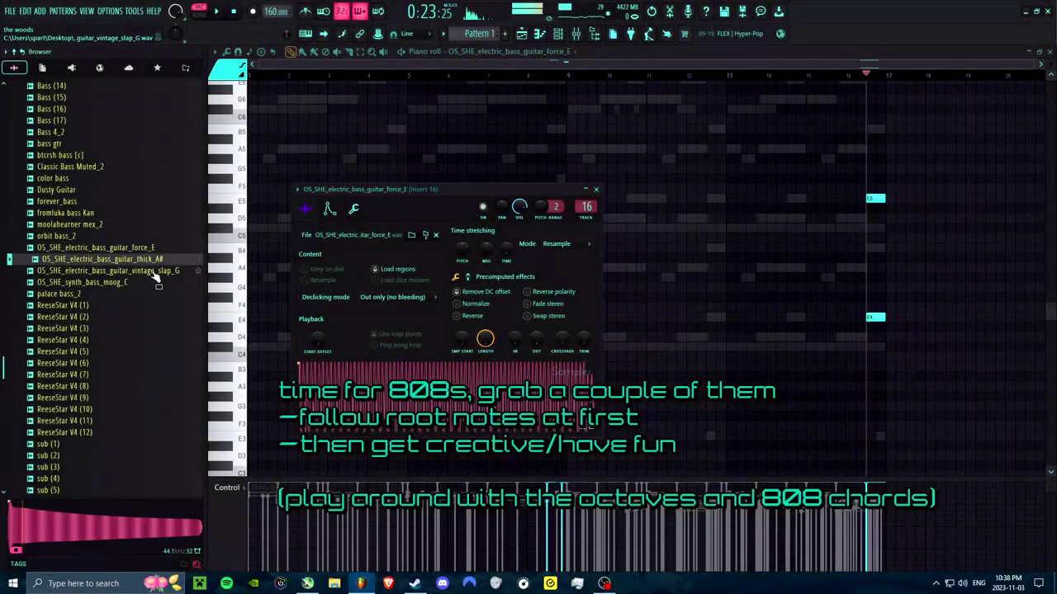
Replace the electric bass sampler's sample with OS_SHE_electric_bass_guitar_vintage_slap_G and open its miscellaneous channel settings.
{"action": "left_click_drag", "start_coordinate": [156, 270], "coordinate": [359, 381]}
{"action": "left_click", "coordinate": [353, 209]}
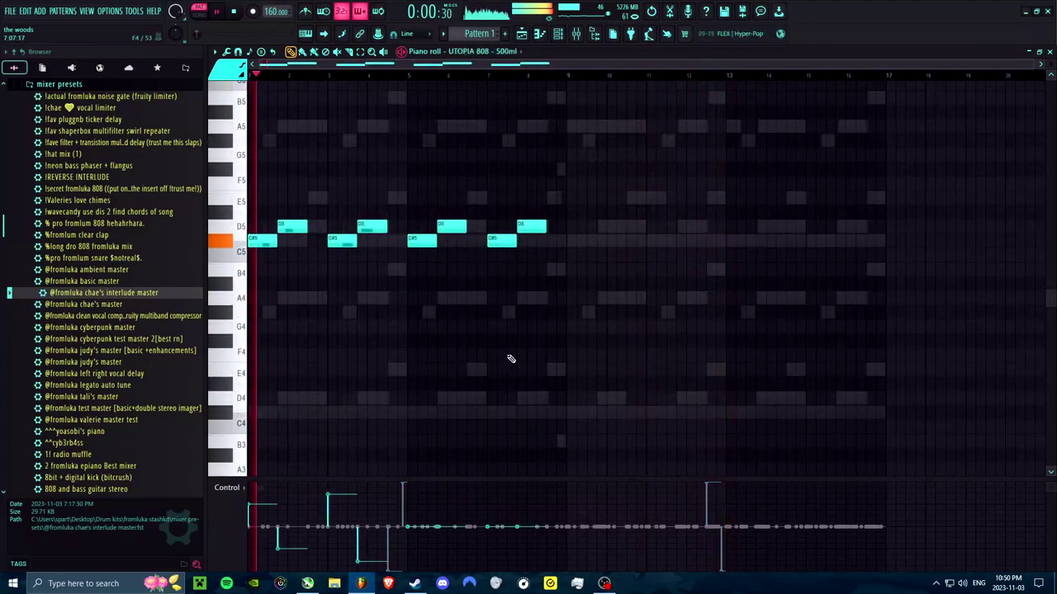
Duplicate the UTOPIA 808 - 500ml phrase and shift the copy later so it starts at bar 9.
{"action": "key", "text": "ctrl+b"}
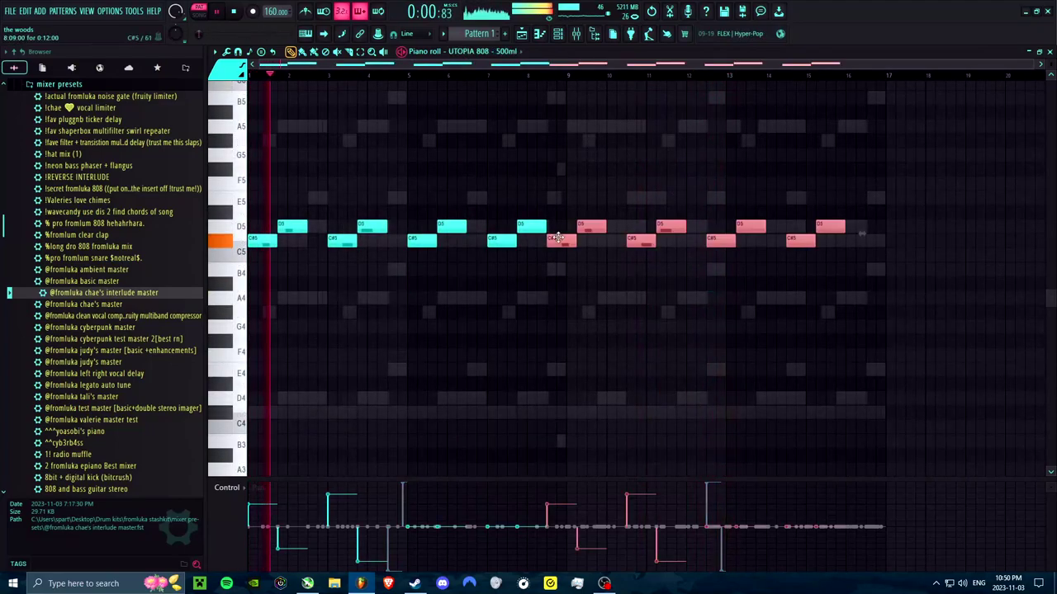
{"action": "left_click_drag", "start_coordinate": [558, 239], "coordinate": [576, 241]}
{"action": "left_click", "coordinate": [493, 51]}
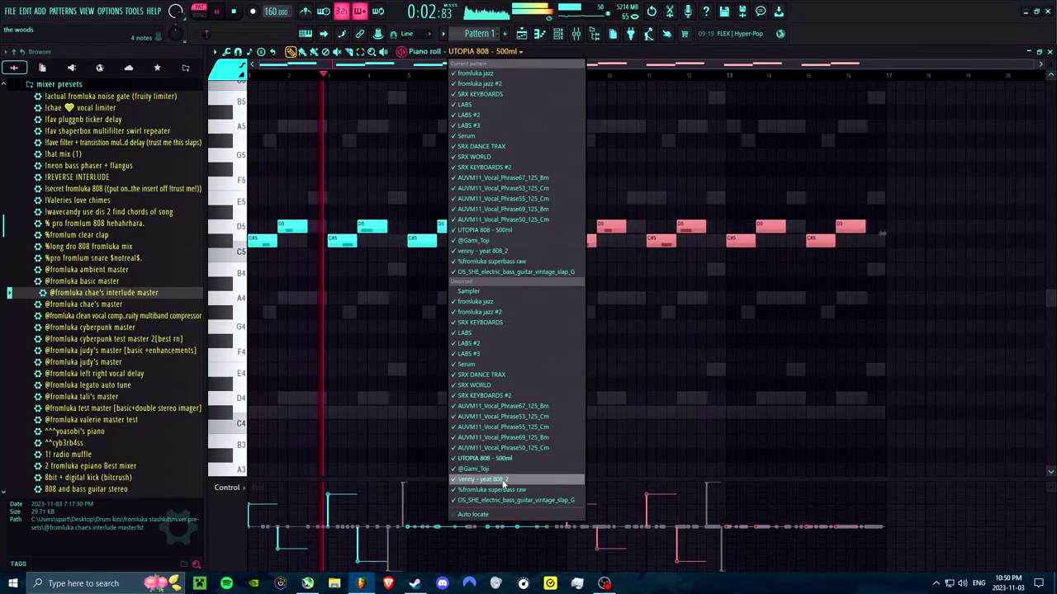
{"action": "left_click", "coordinate": [512, 483]}
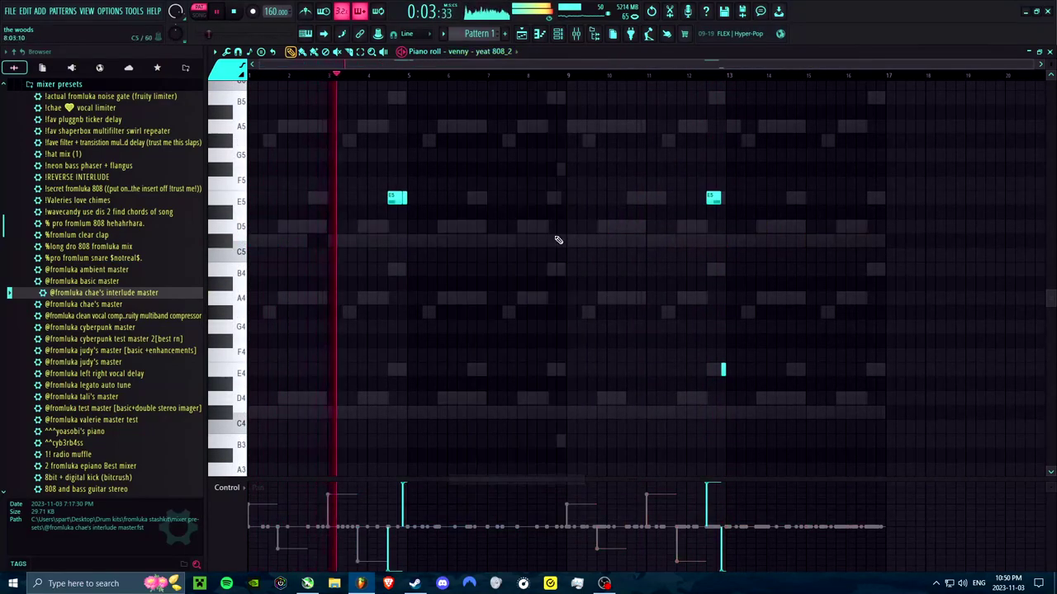
{"action": "left_click", "coordinate": [498, 53]}
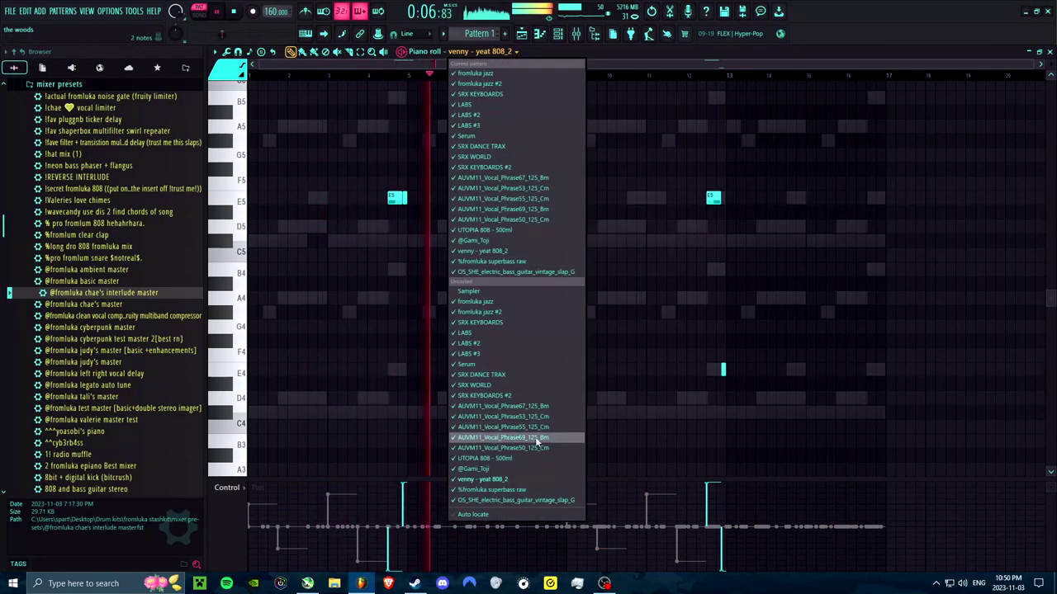
{"action": "left_click", "coordinate": [529, 470]}
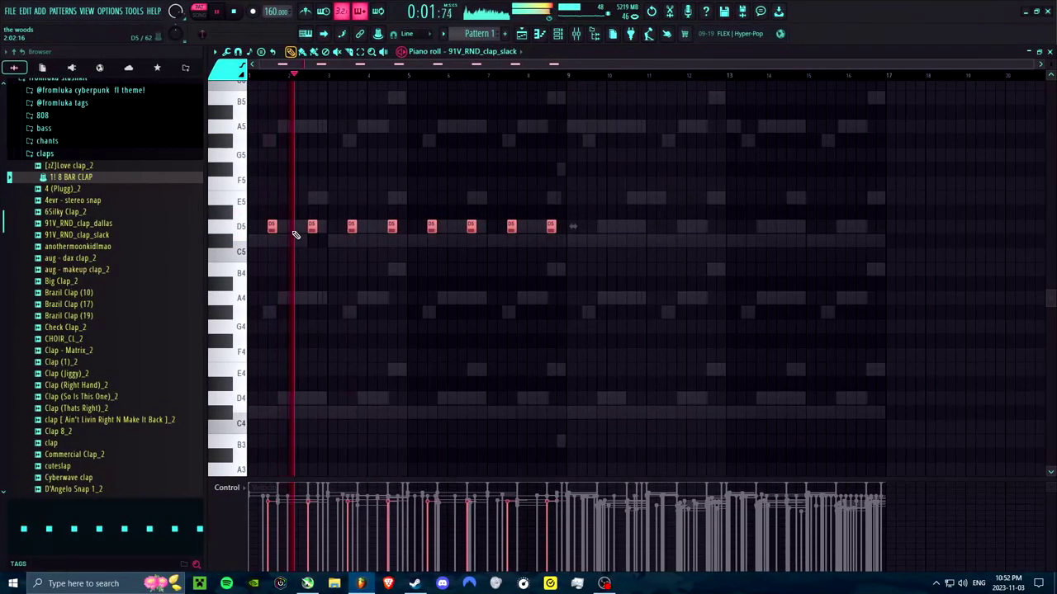
Deselect the 91V_RND_clap_slack notes and add an extra D5 clap early in bar 4.
{"action": "left_click", "coordinate": [365, 247]}
{"action": "scroll", "coordinate": [372, 264], "scroll_direction": "up", "scroll_amount": 2}
{"action": "scroll", "coordinate": [399, 250], "scroll_direction": "up", "scroll_amount": 2}
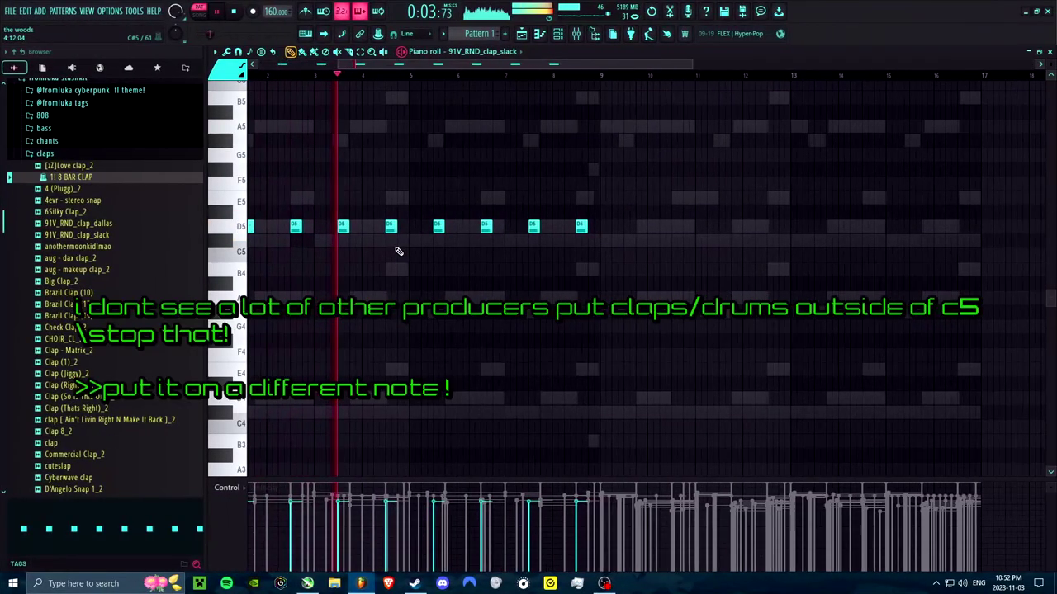
{"action": "scroll", "coordinate": [396, 230], "scroll_direction": "up", "scroll_amount": 1}
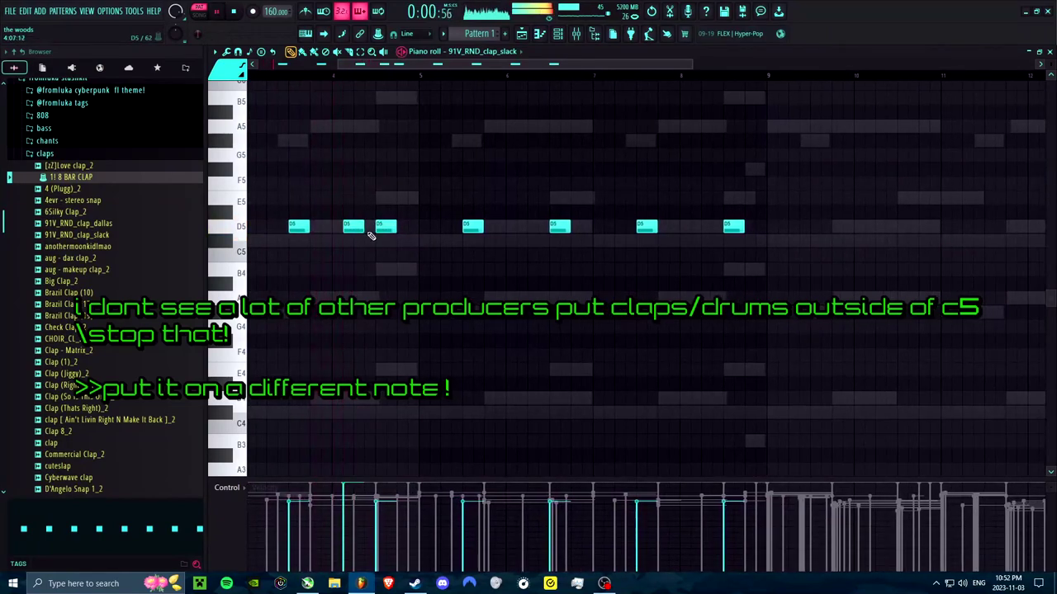
{"action": "scroll", "coordinate": [567, 245], "scroll_direction": "down", "scroll_amount": 1}
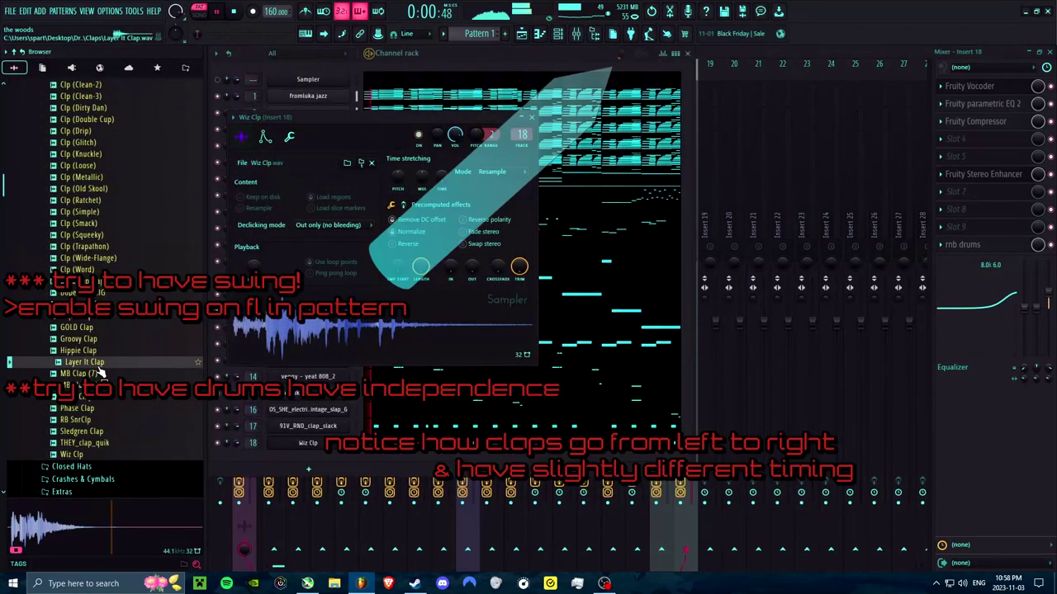
Replace the Wiz Clp sample with Layer It Clap and open Fruity parametric EQ 2 on its mixer insert 18.
{"action": "left_click_drag", "start_coordinate": [211, 345], "coordinate": [381, 287]}
{"action": "left_click", "coordinate": [531, 117]}
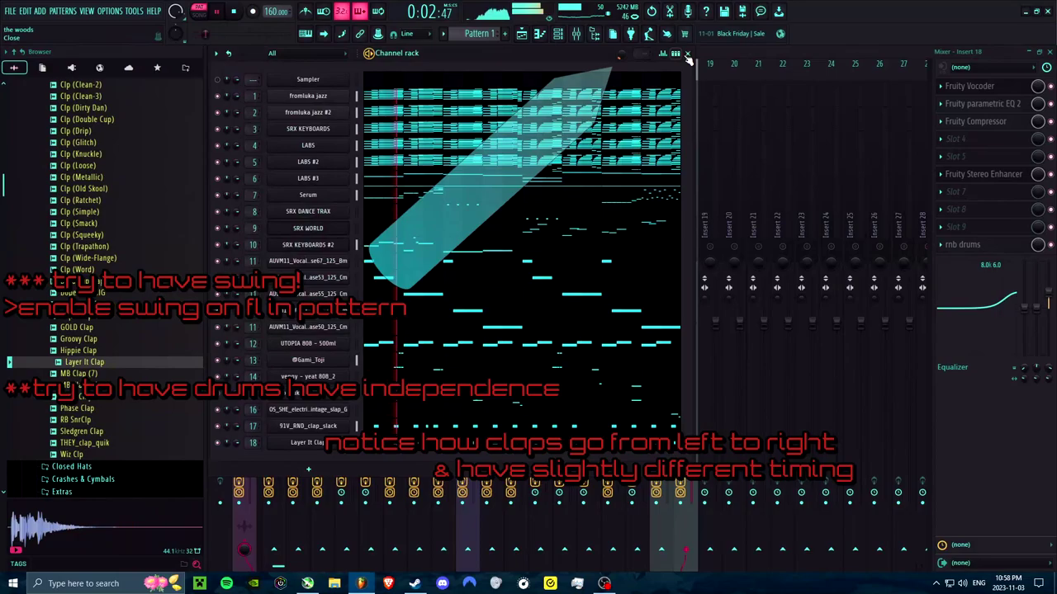
{"action": "key", "text": "F9"}
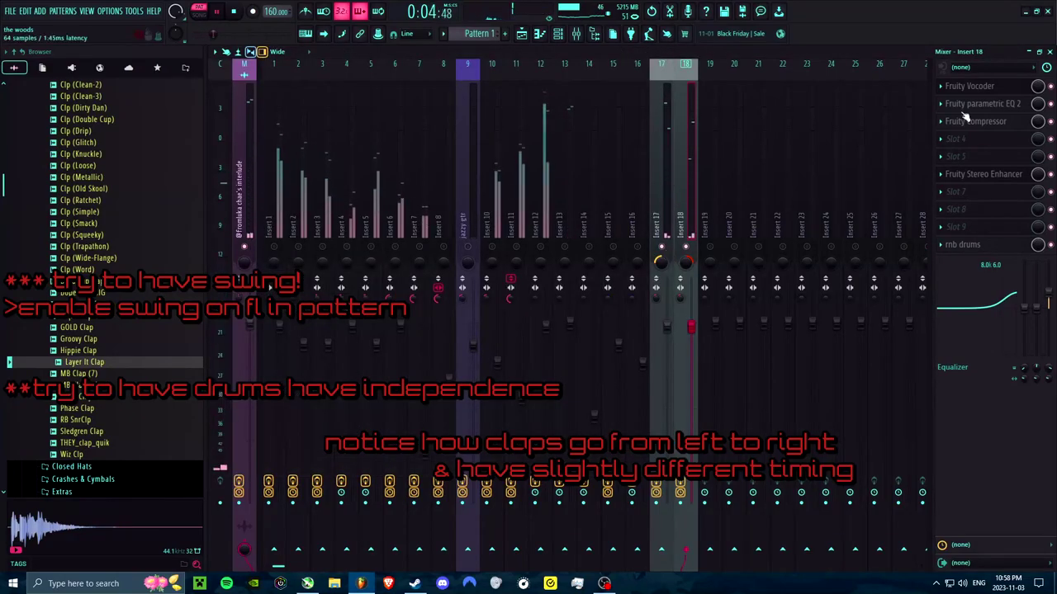
{"action": "left_click", "coordinate": [995, 104]}
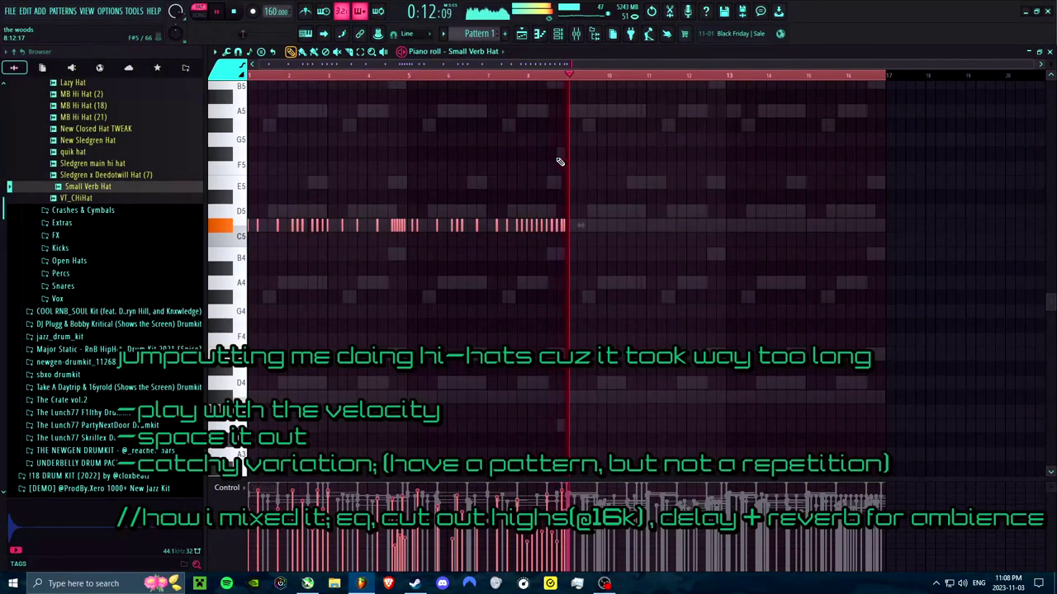
Duplicate the eight-bar Small Verb Hat pattern to fill bars 9 to 16, undoing the extra copy past bar 17.
{"action": "key", "text": "ctrl+d"}
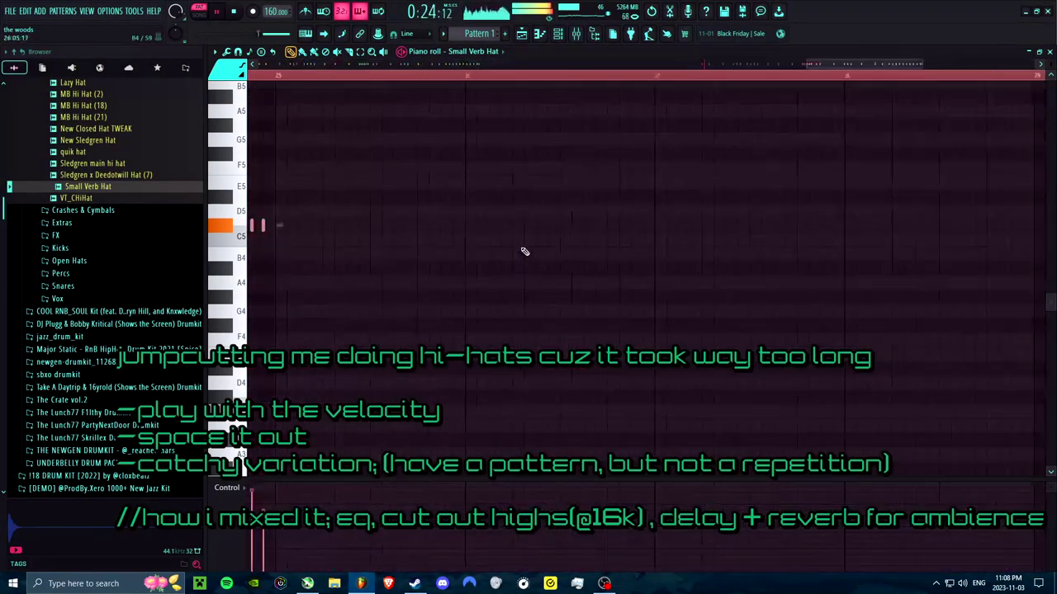
{"action": "key", "text": "ctrl+z"}
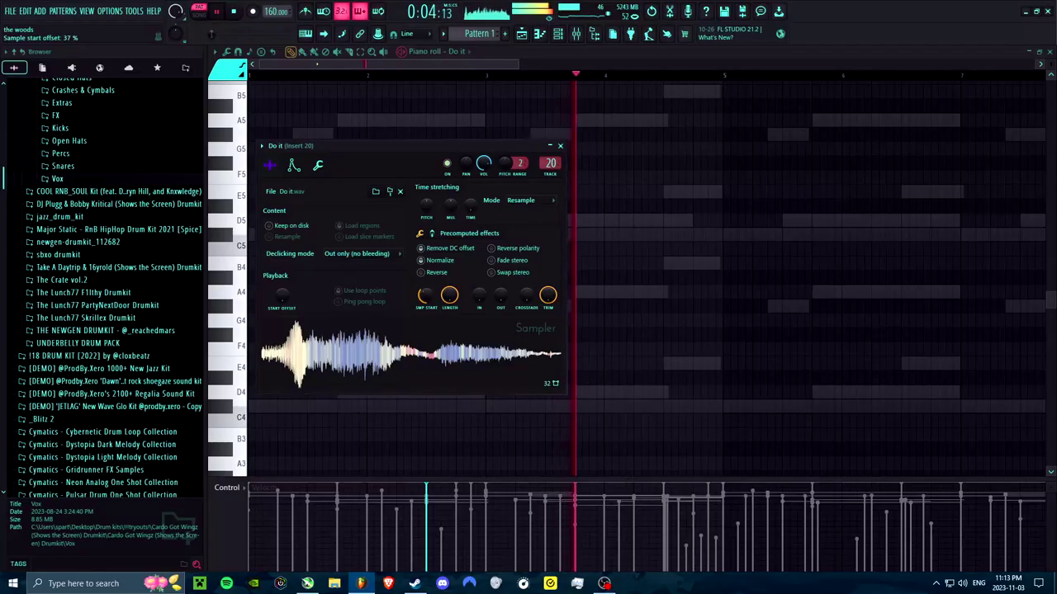
Set the Do it vocal's sample start offset to about 37%.
{"action": "scroll", "coordinate": [421, 295], "scroll_direction": "down", "scroll_amount": 1}
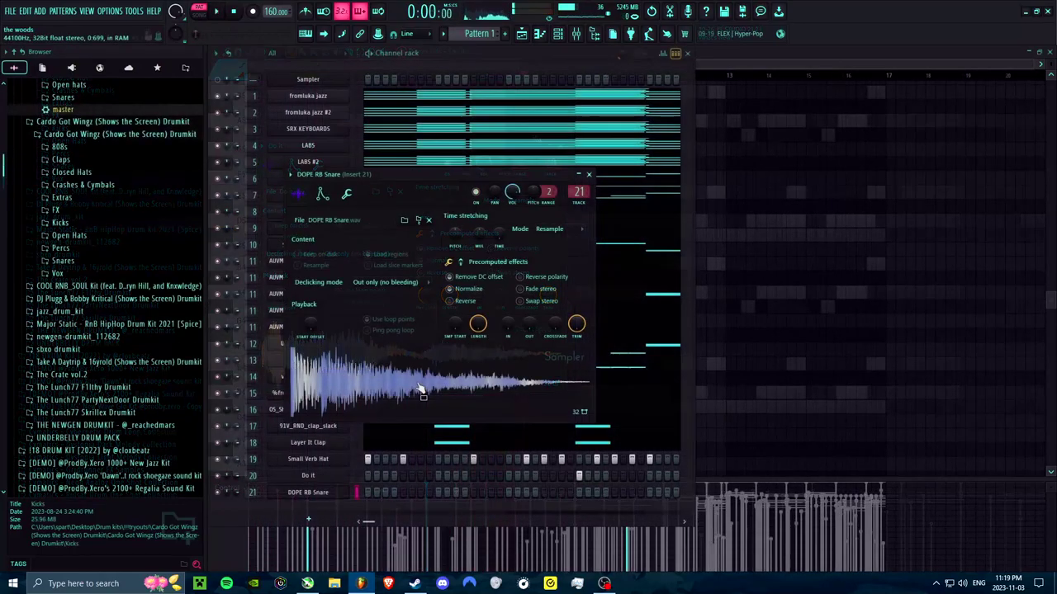
Open the DOPE RB Snare channel in the piano roll and place a short C#5 hit late in bar 4.
{"action": "left_click", "coordinate": [589, 176]}
{"action": "key", "text": "F7"}
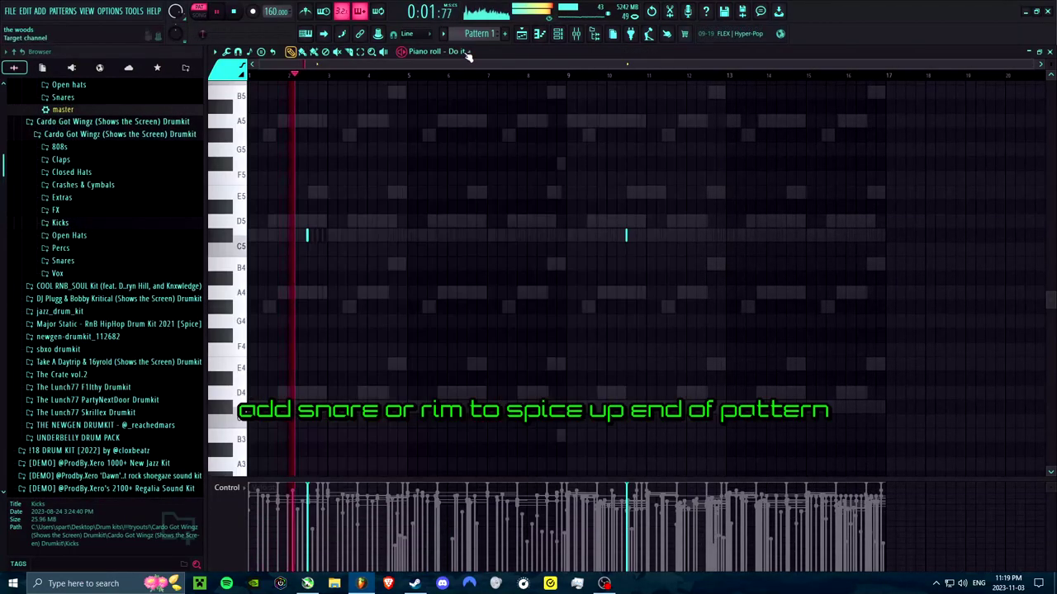
{"action": "left_click", "coordinate": [454, 49]}
{"action": "left_click", "coordinate": [479, 551]}
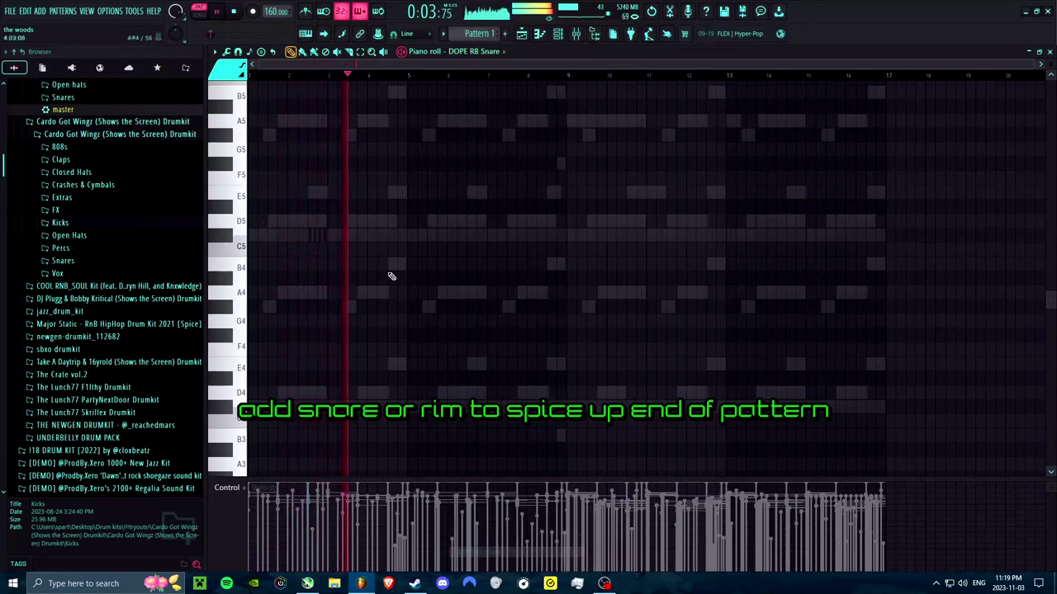
{"action": "scroll", "coordinate": [399, 272], "scroll_direction": "up", "scroll_amount": 3}
{"action": "scroll", "coordinate": [396, 242], "scroll_direction": "up", "scroll_amount": 1}
{"action": "left_click", "coordinate": [397, 236]}
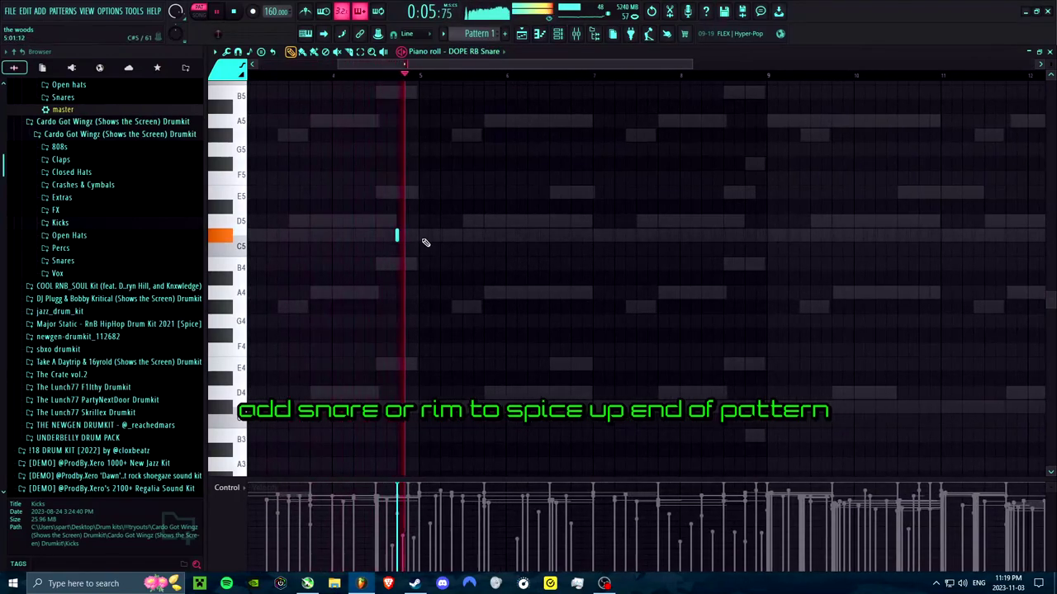
Add three short C#5 snare hits at the end of bar 8 and two late in bar 12.
{"action": "left_click", "coordinate": [747, 237]}
{"action": "left_click", "coordinate": [755, 237]}
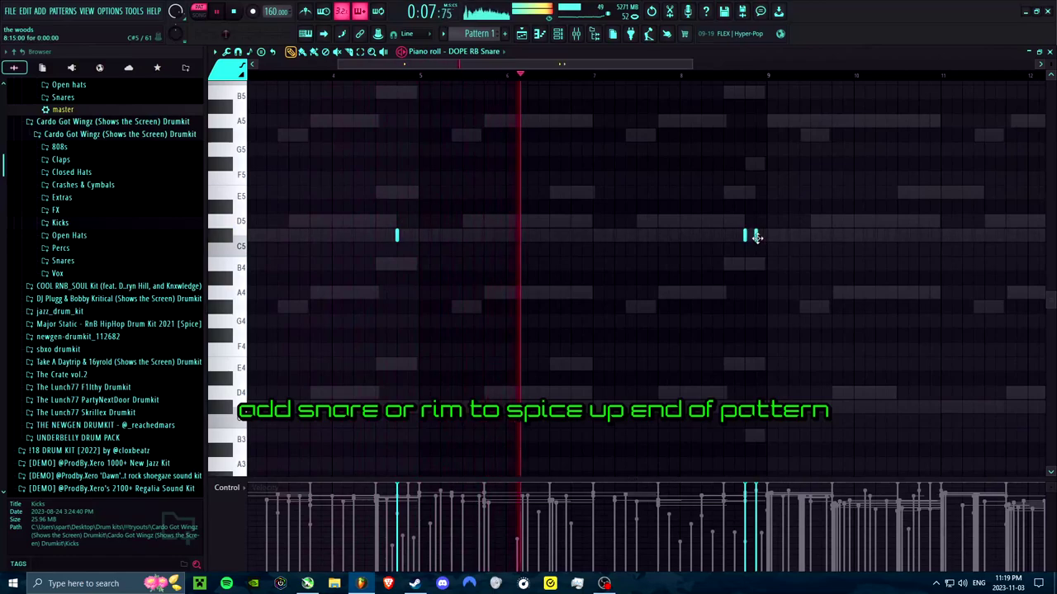
{"action": "scroll", "coordinate": [763, 240], "scroll_direction": "up", "scroll_amount": 2}
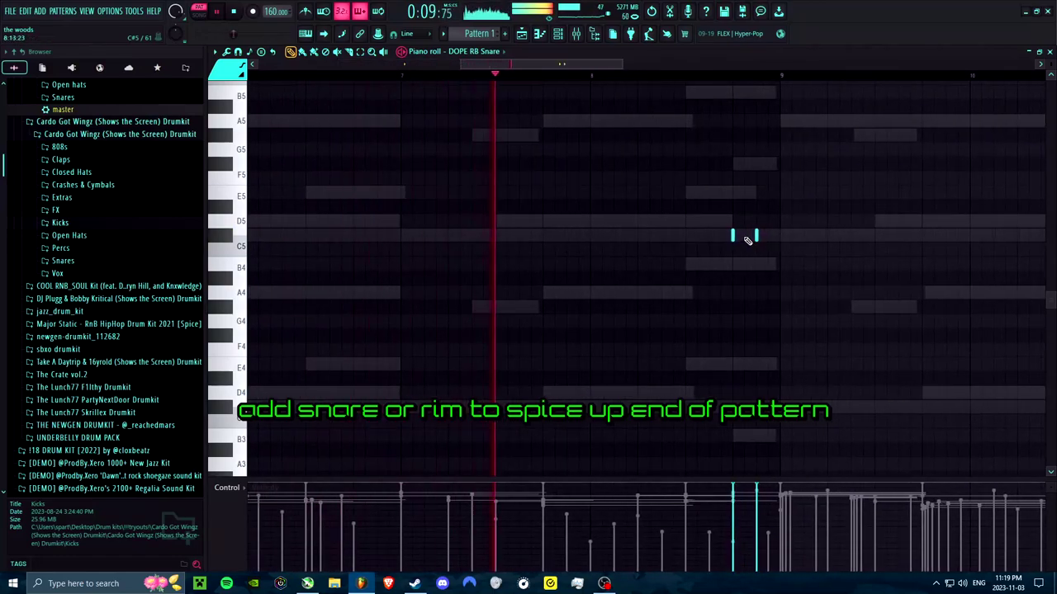
{"action": "left_click", "coordinate": [709, 237]}
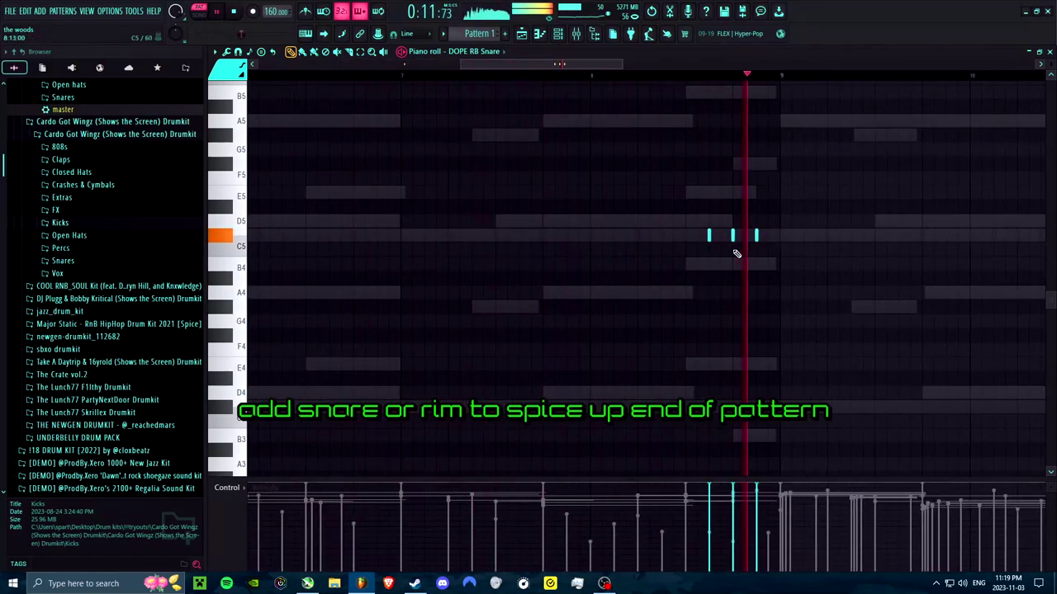
{"action": "scroll", "coordinate": [696, 272], "scroll_direction": "down", "scroll_amount": 2}
{"action": "scroll", "coordinate": [726, 281], "scroll_direction": "down", "scroll_amount": 2}
{"action": "scroll", "coordinate": [887, 243], "scroll_direction": "up", "scroll_amount": 2}
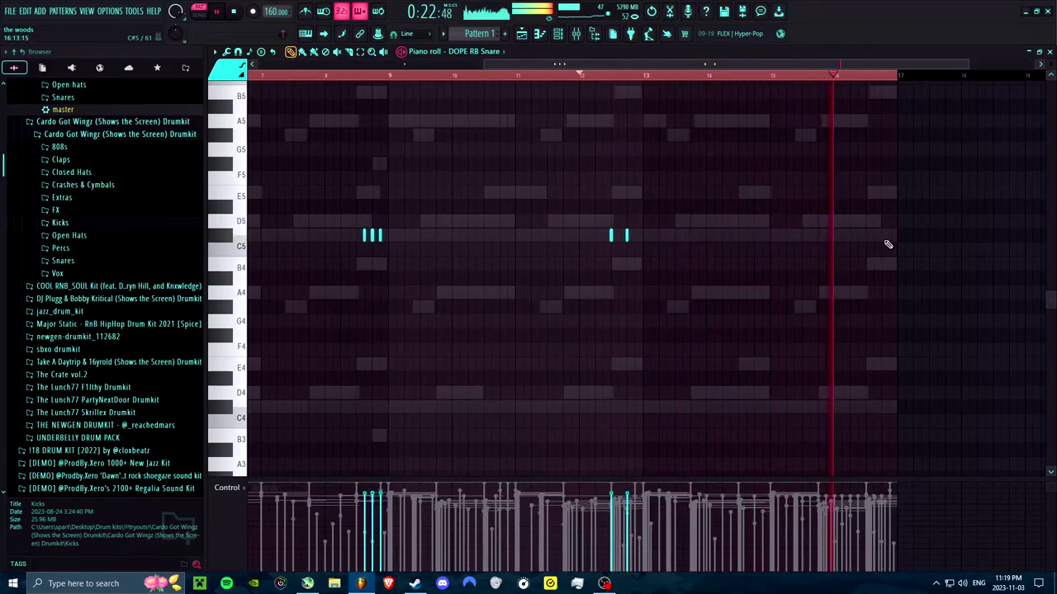
On the snare's mixer insert 21, roll off lows around 228 Hz with Parametric EQ 2 and add Fruity PanOMatic with 72% LFO amount.
{"action": "key", "text": "F9"}
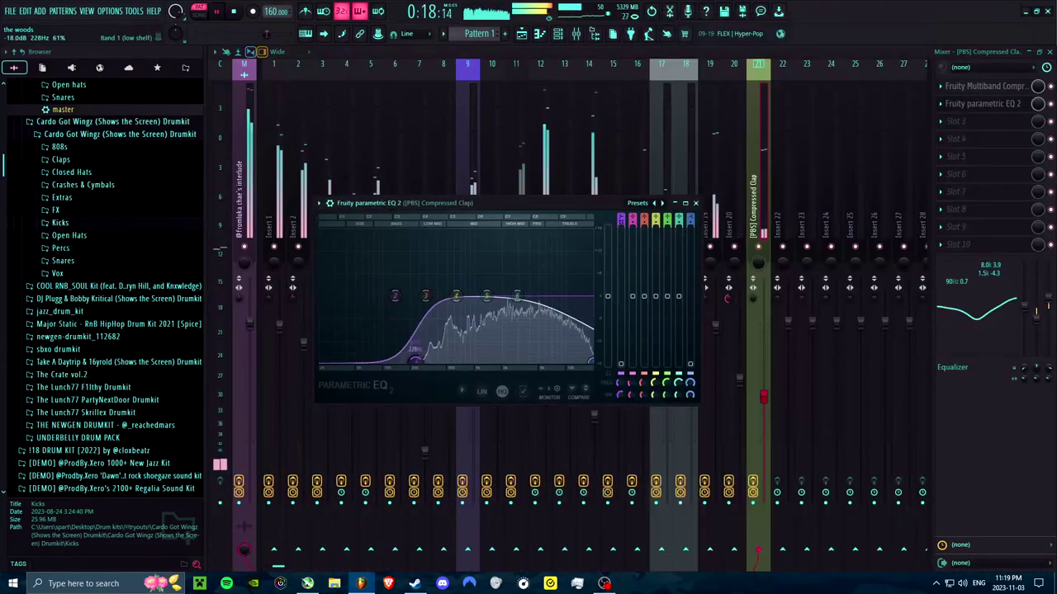
{"action": "right_click", "coordinate": [743, 63]}
{"action": "left_click", "coordinate": [758, 157]}
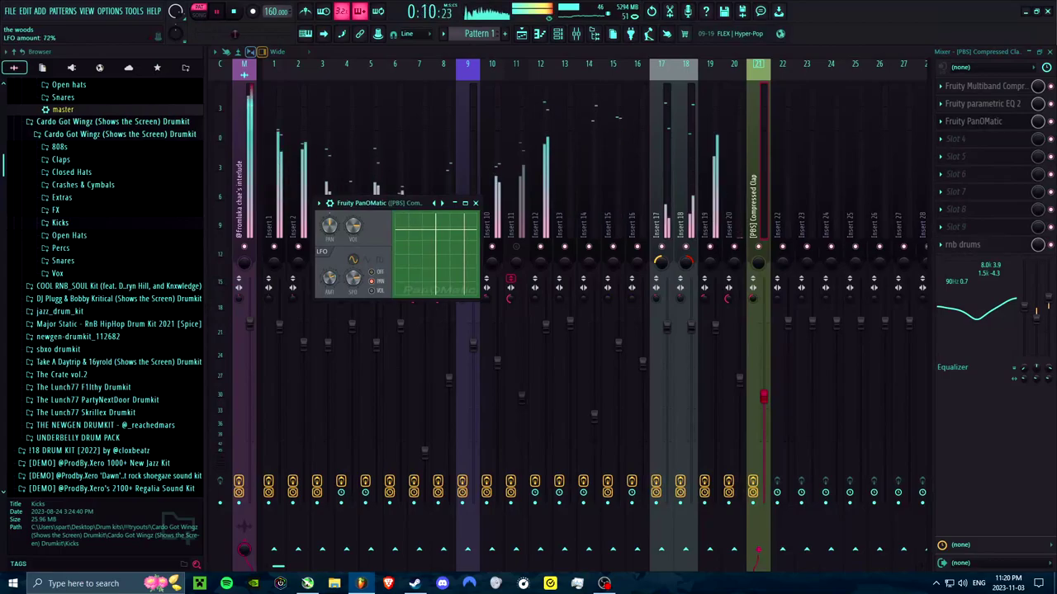
{"action": "left_click", "coordinate": [1050, 52]}
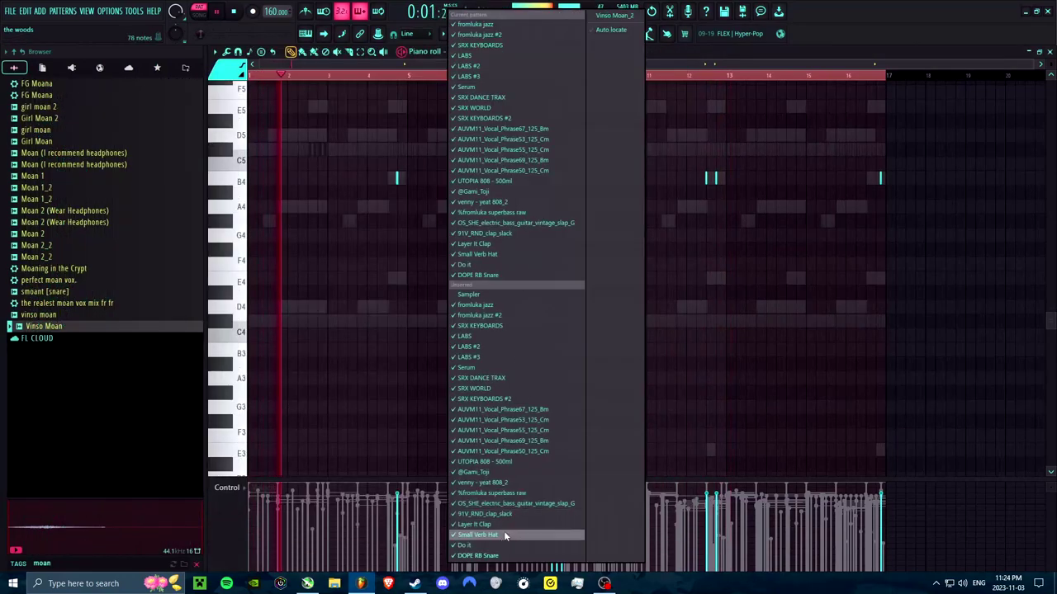
Open the Vinso Moan_2 channel's notes in the piano roll.
{"action": "left_click", "coordinate": [614, 15]}
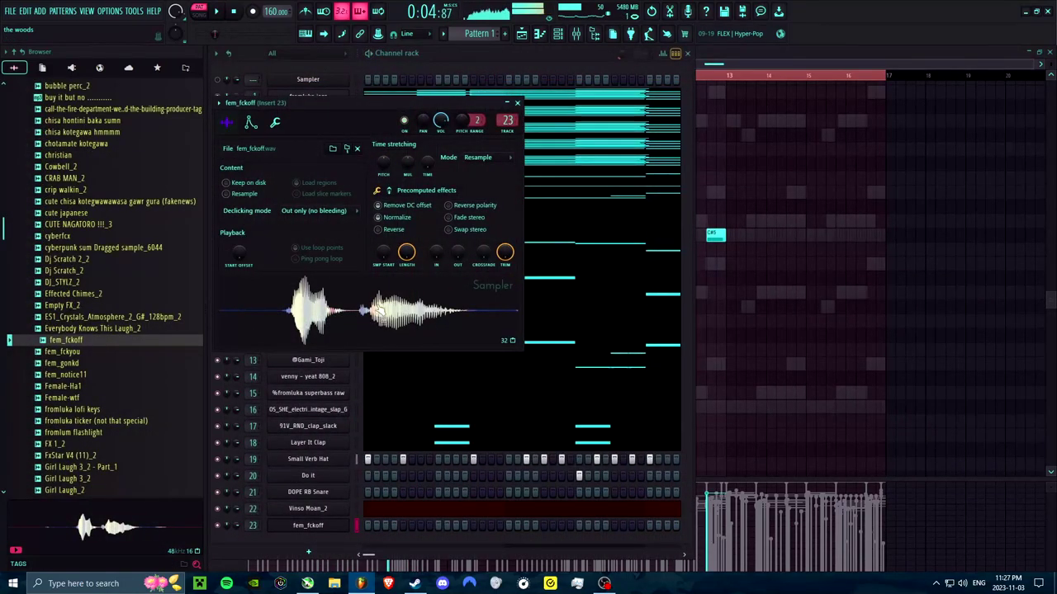
Set the fem_fckoff vocal's sample start offset to about 35% and close its sampler and the channel rack.
{"action": "left_click_drag", "start_coordinate": [383, 252], "coordinate": [383, 239]}
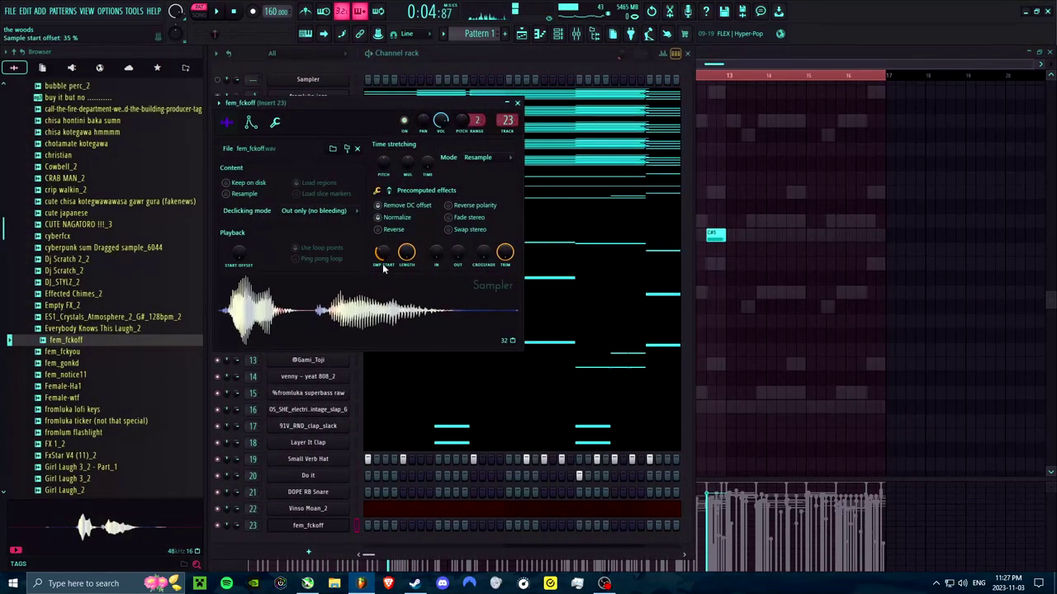
{"action": "left_click", "coordinate": [516, 102]}
{"action": "left_click", "coordinate": [687, 52]}
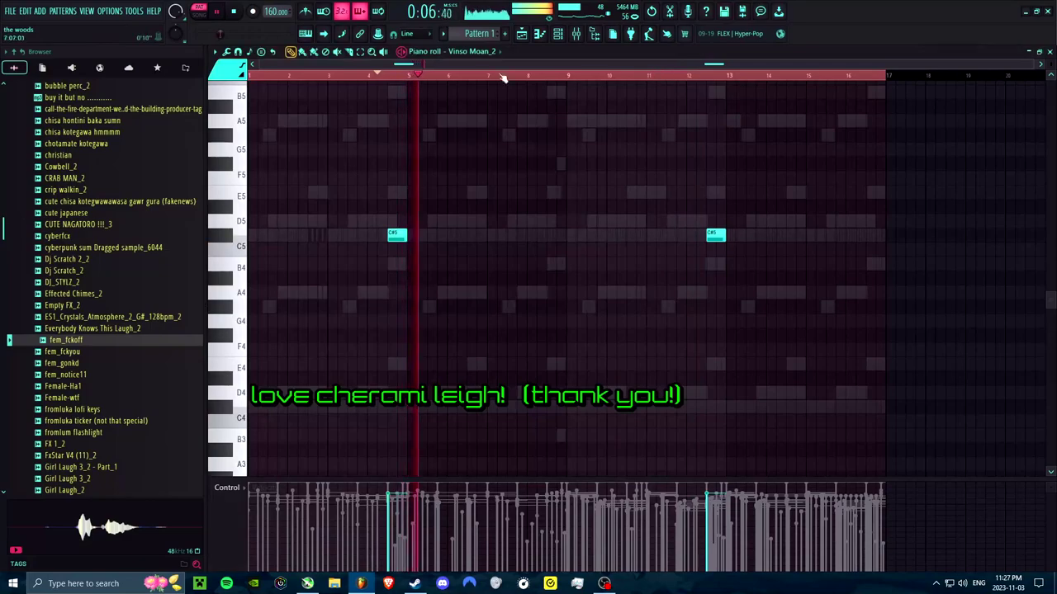
Open the fem_fckoff channel in the piano roll and place a C#5 note in the second half of bar 6.
{"action": "left_click", "coordinate": [450, 51]}
{"action": "left_click", "coordinate": [512, 213]}
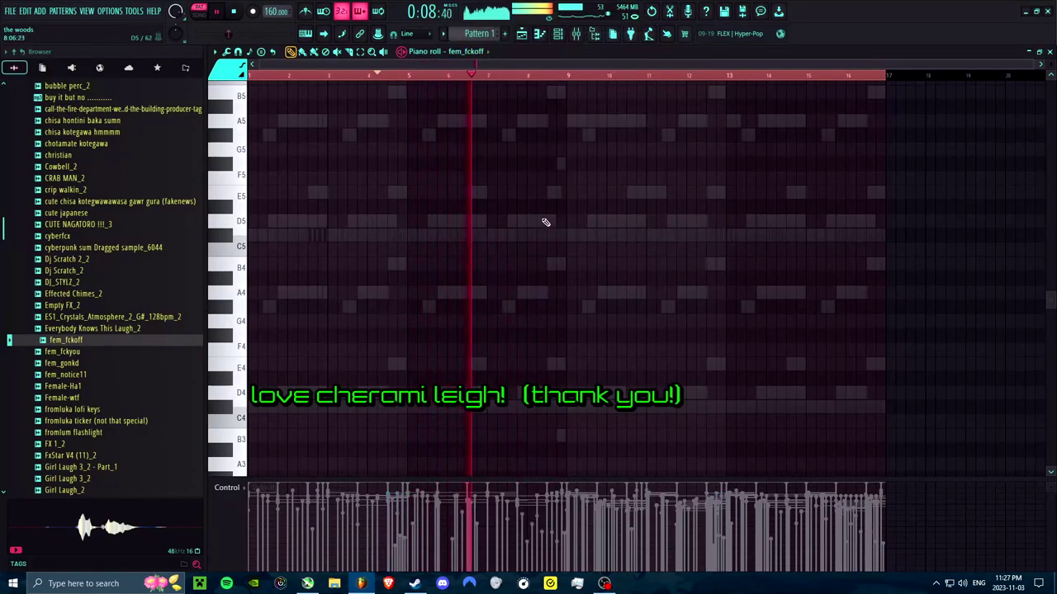
{"action": "left_click", "coordinate": [474, 236]}
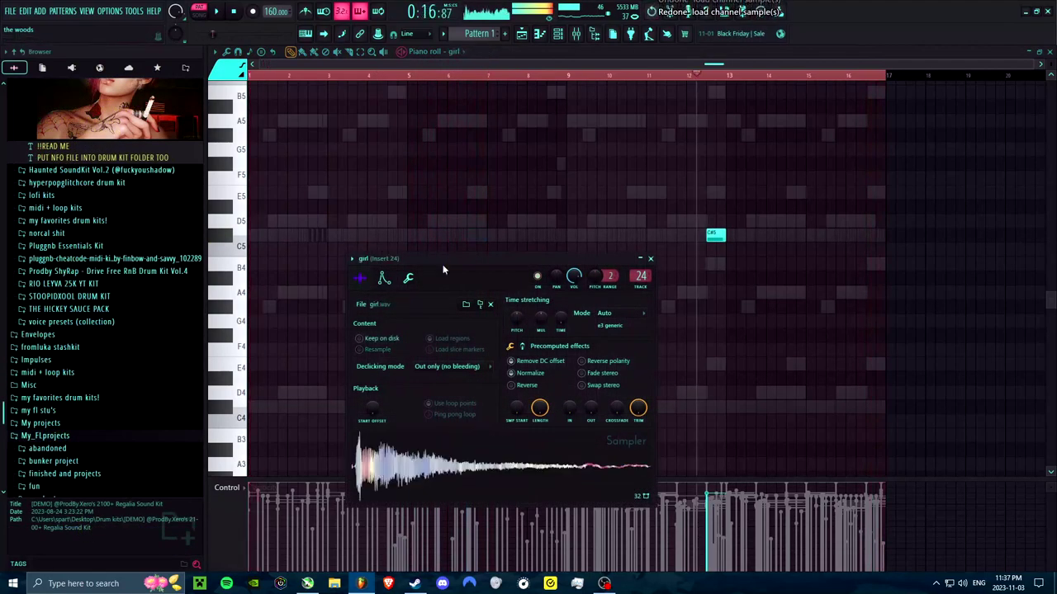
Play the beat from around bar 9 and lower the girl vocal's volume on mixer insert 24.
{"action": "key", "text": "space"}
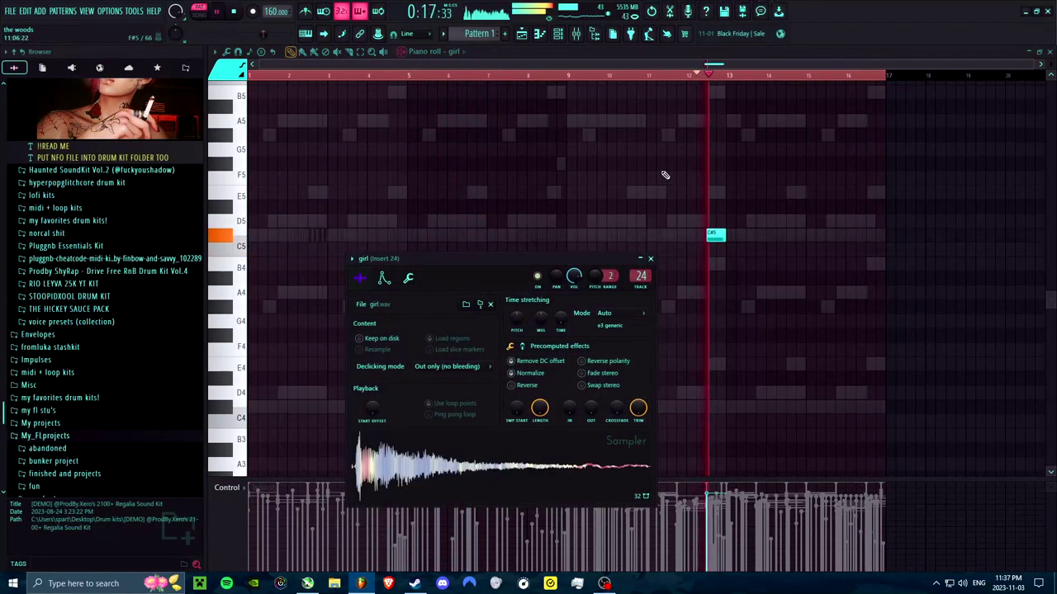
{"action": "left_click", "coordinate": [582, 75]}
{"action": "key", "text": "F9"}
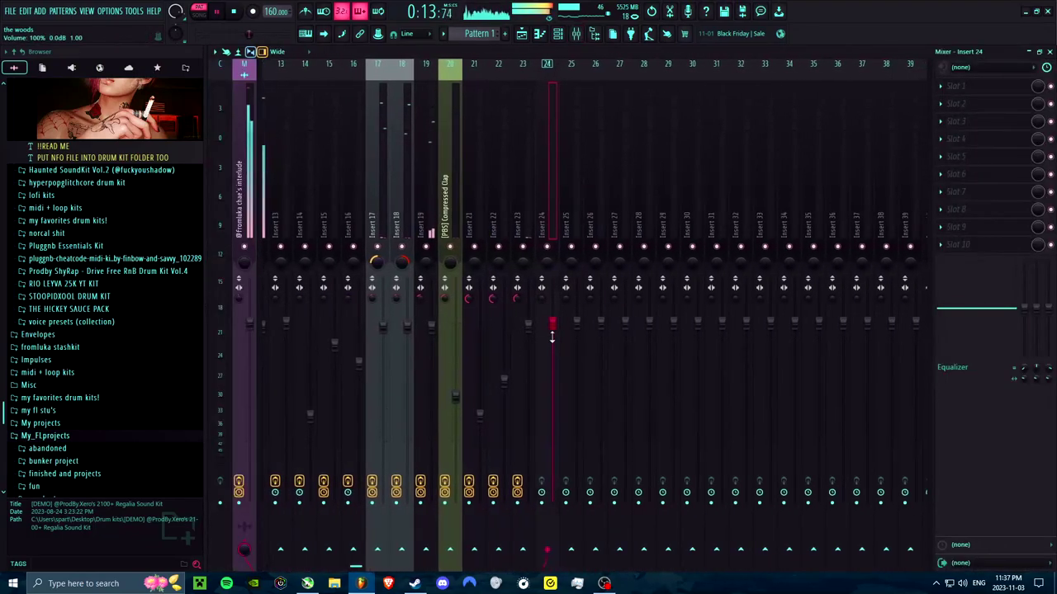
{"action": "left_click_drag", "start_coordinate": [553, 336], "coordinate": [553, 400]}
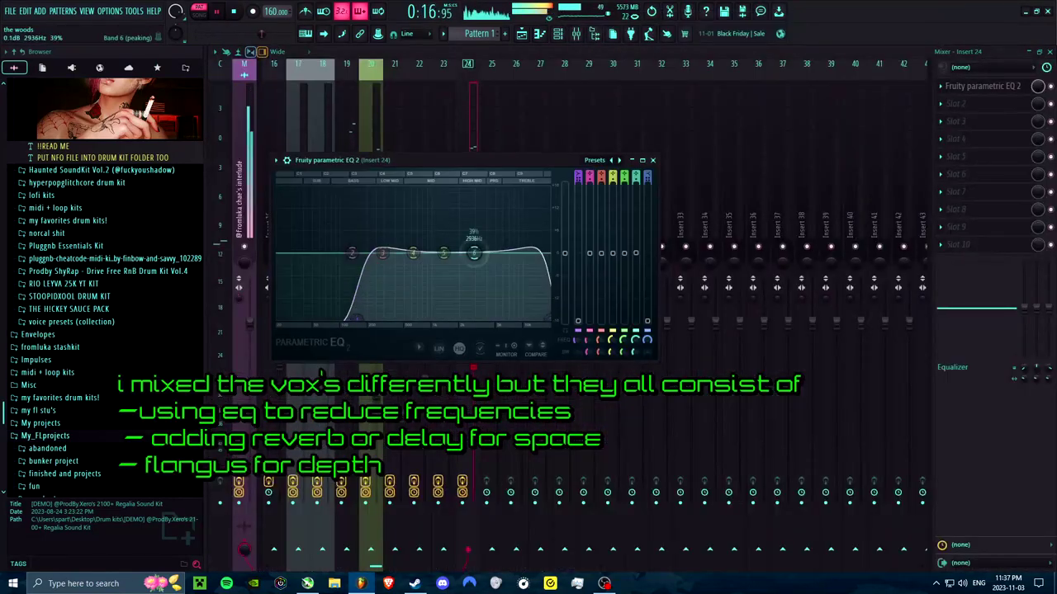
Load another effect into slot 2 of insert 24, after Fruity parametric EQ 2.
{"action": "left_click", "coordinate": [958, 103]}
{"action": "left_click", "coordinate": [825, 248]}
{"action": "left_click", "coordinate": [966, 103]}
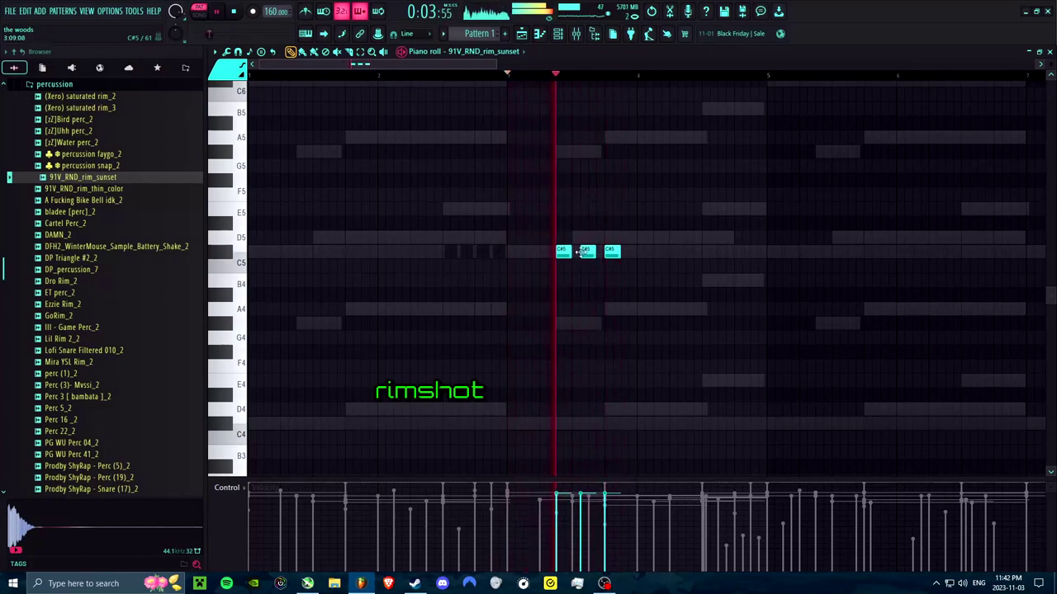
Stop playback and undo the latest note edits in bar 3 of the 91V_RND_rim_sunset rimshot pattern.
{"action": "key", "text": "space"}
{"action": "key", "text": "ctrl+z"}
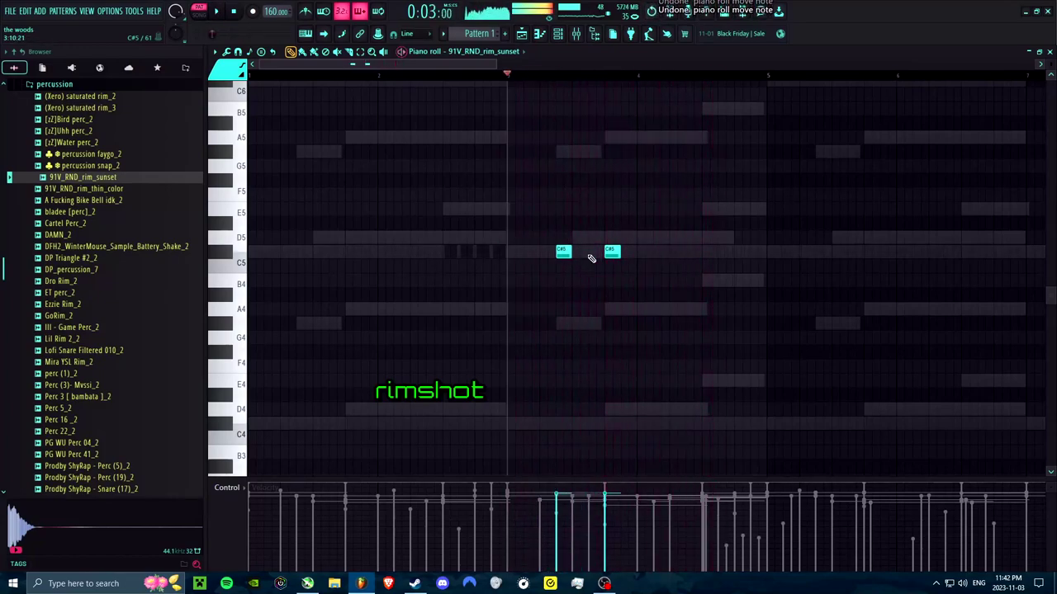
{"action": "scroll", "coordinate": [672, 259], "scroll_direction": "down", "scroll_amount": 5}
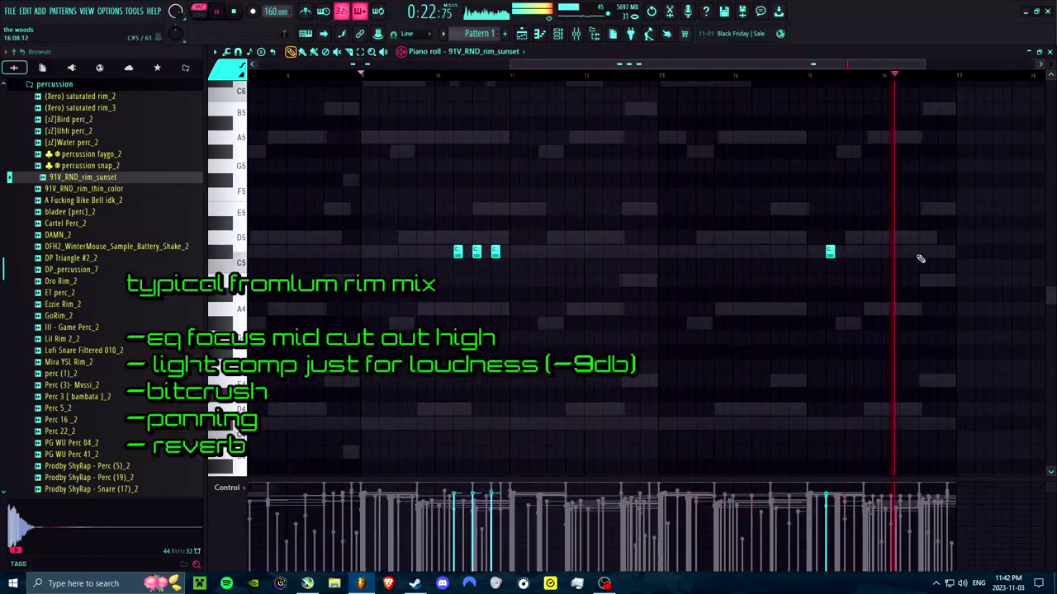
On the rimshot's mixer insert 25, move the rnb drums effect from slot 6 to slot 10.
{"action": "left_click", "coordinate": [558, 33]}
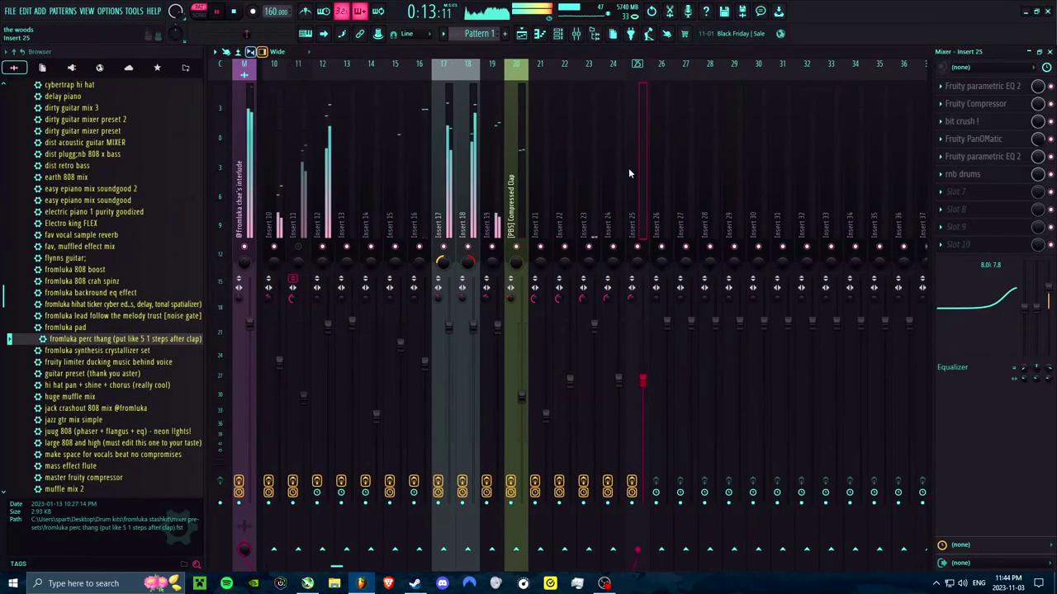
{"action": "left_click_drag", "start_coordinate": [961, 175], "coordinate": [962, 245]}
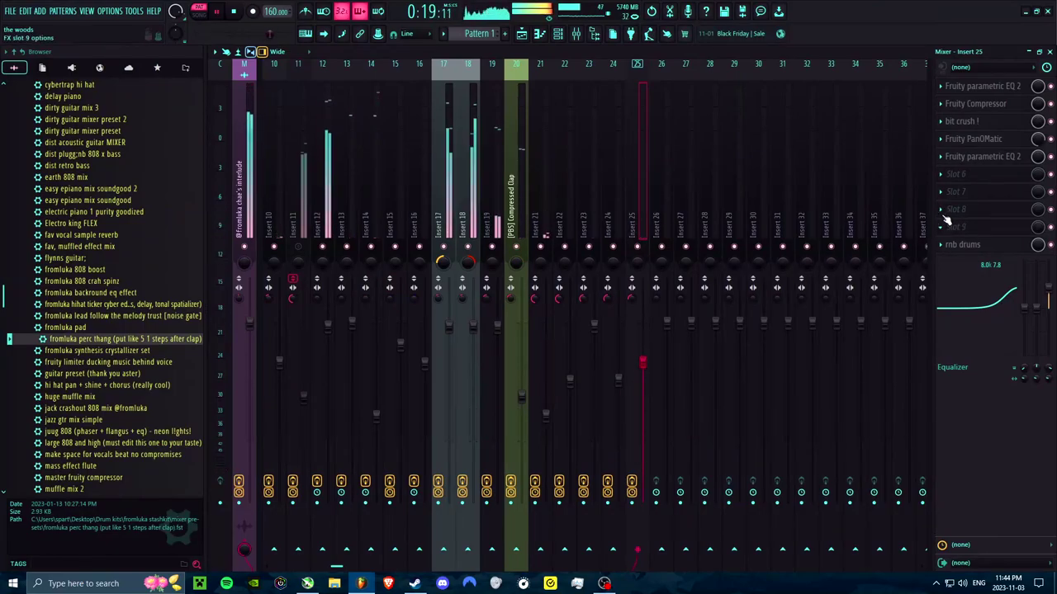
{"action": "left_click", "coordinate": [947, 221]}
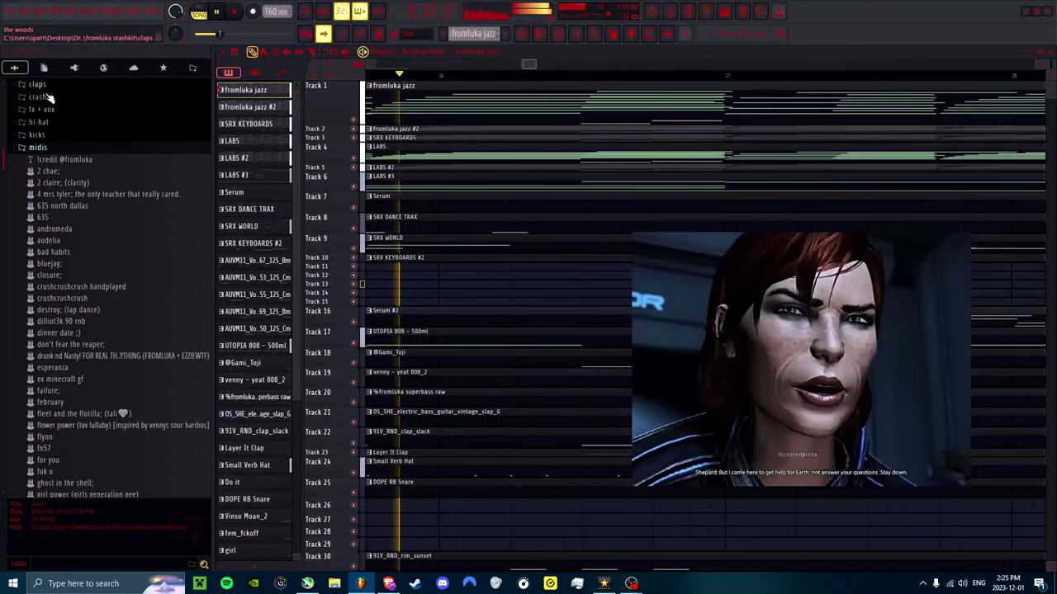
Collapse the midis folder in the browser to view the sound kit's other folders.
{"action": "left_click", "coordinate": [38, 147]}
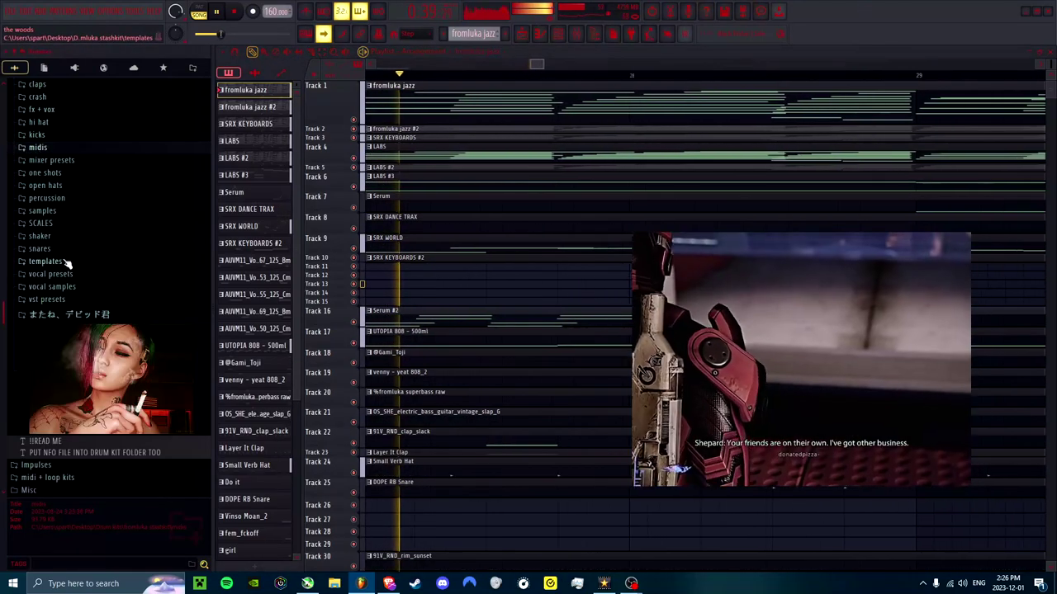